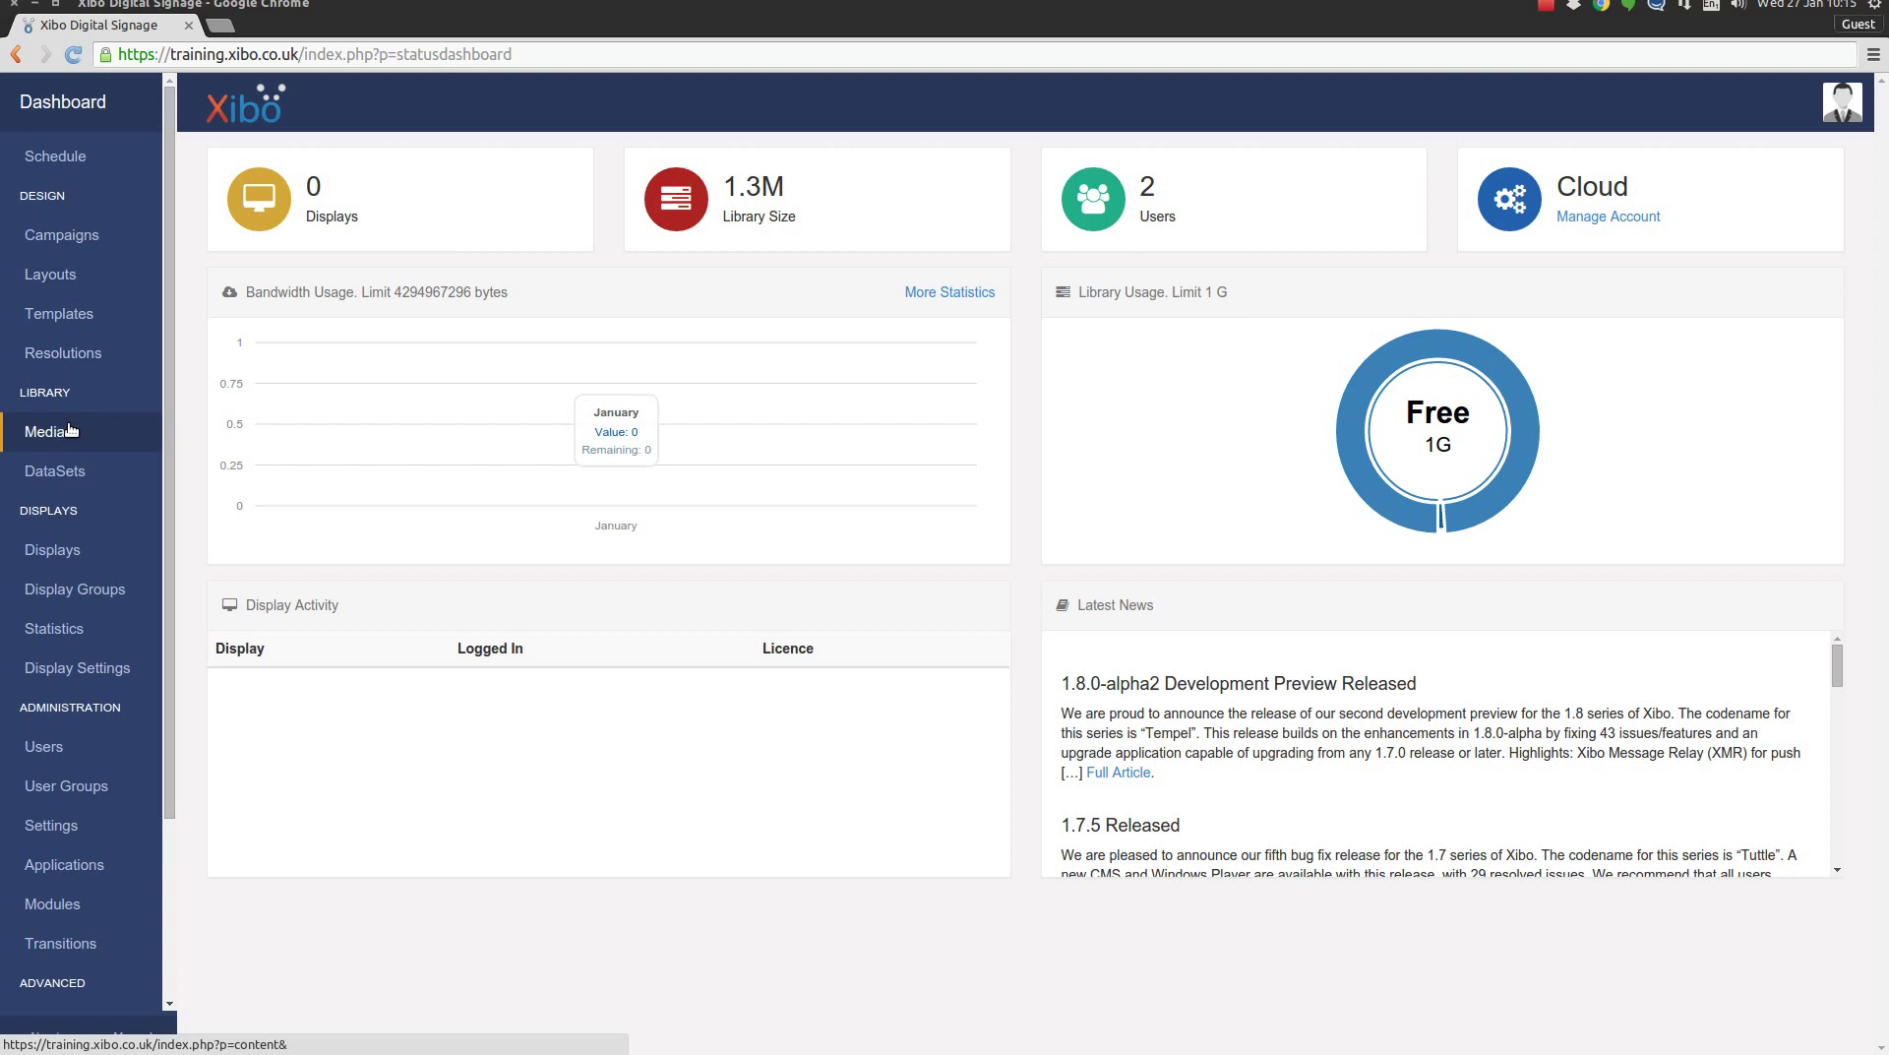
Open the Media page under Library in the sidebar.
click(59, 434)
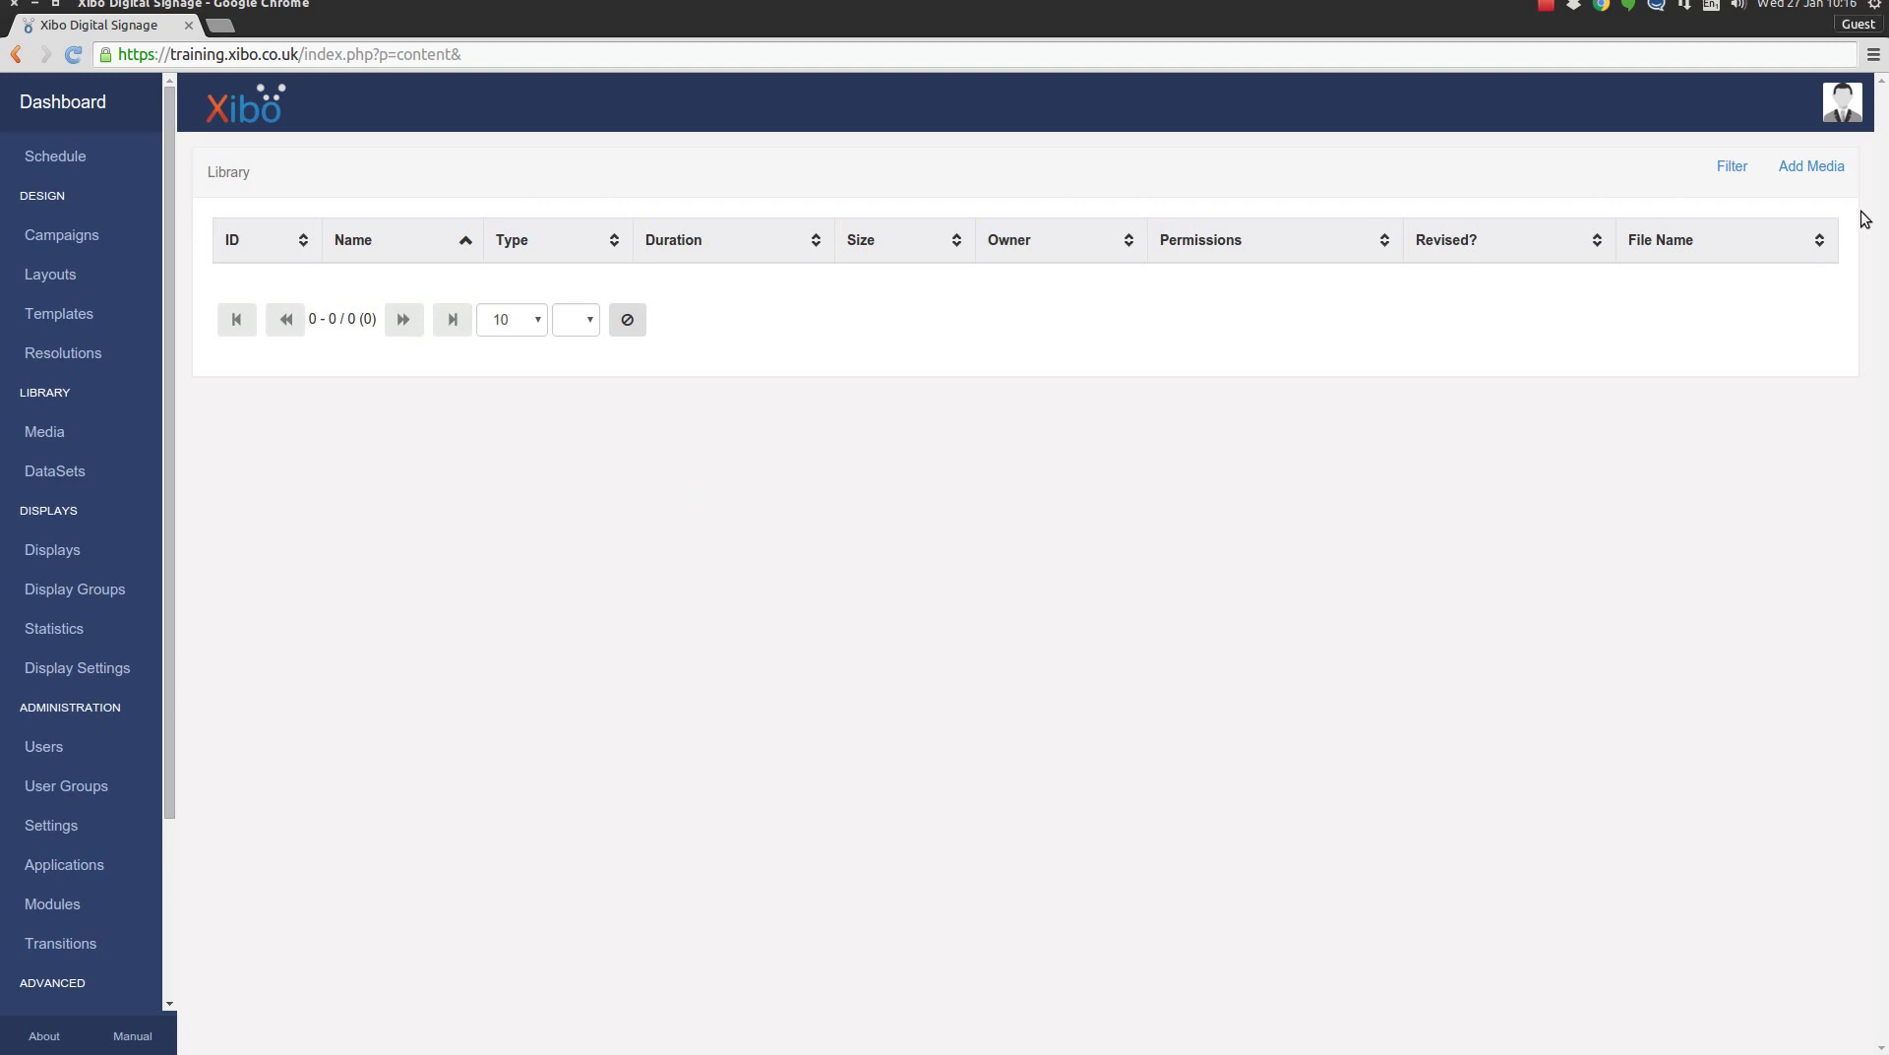
Upload the cheese cake photo as an image named 'Cheese Cake by Ton Tip CC-BY'.
click(1815, 169)
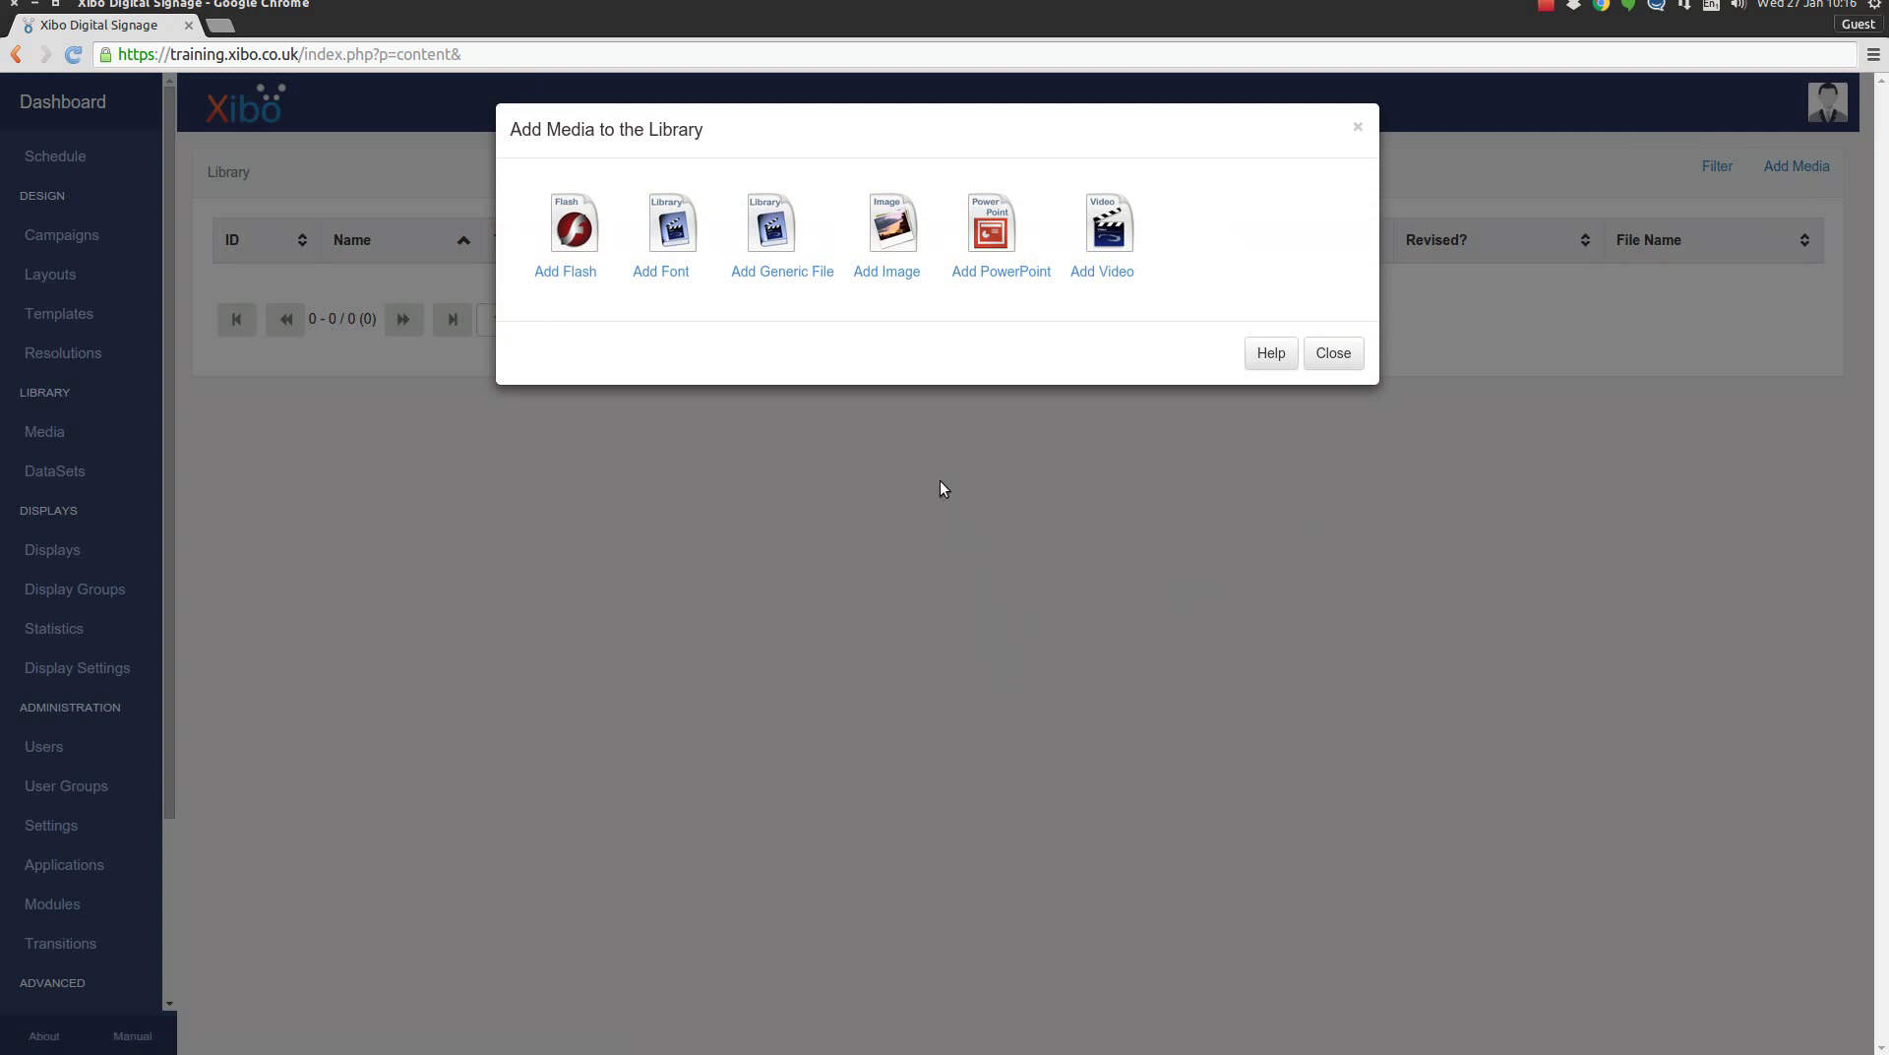
click(882, 270)
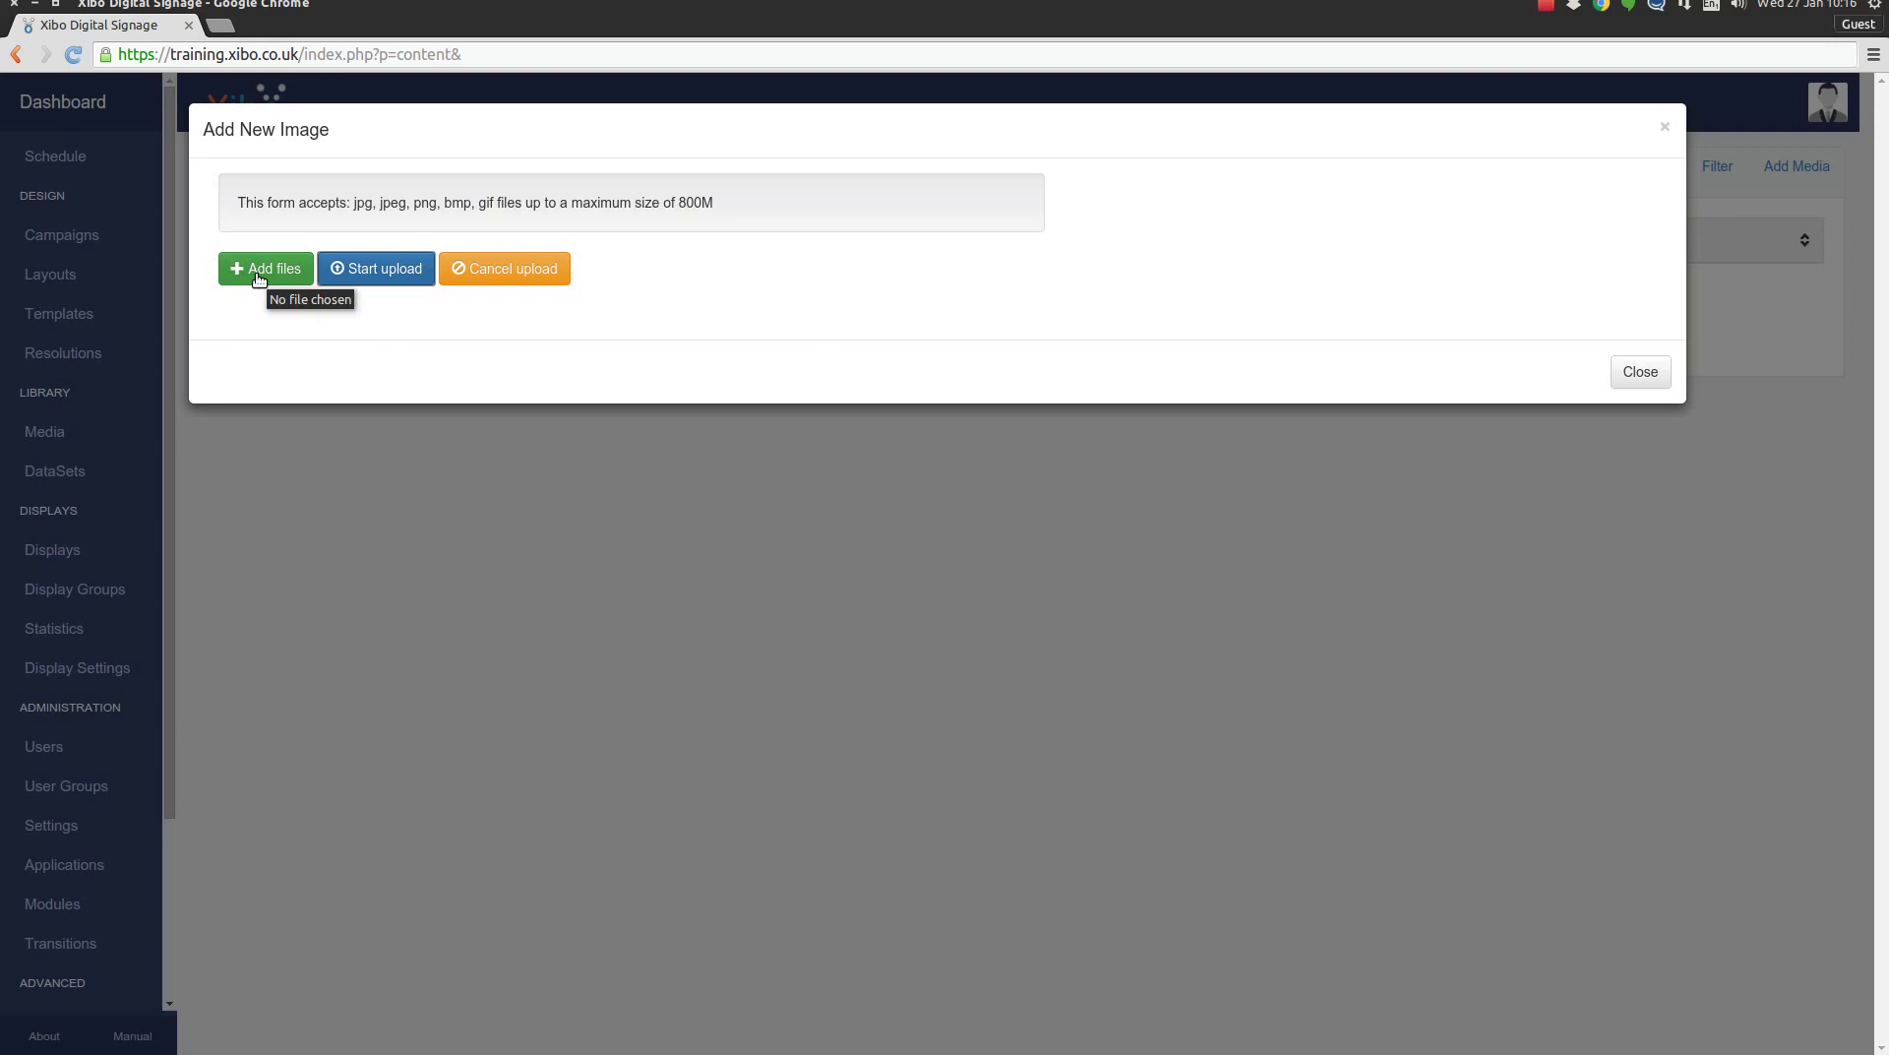
click(259, 279)
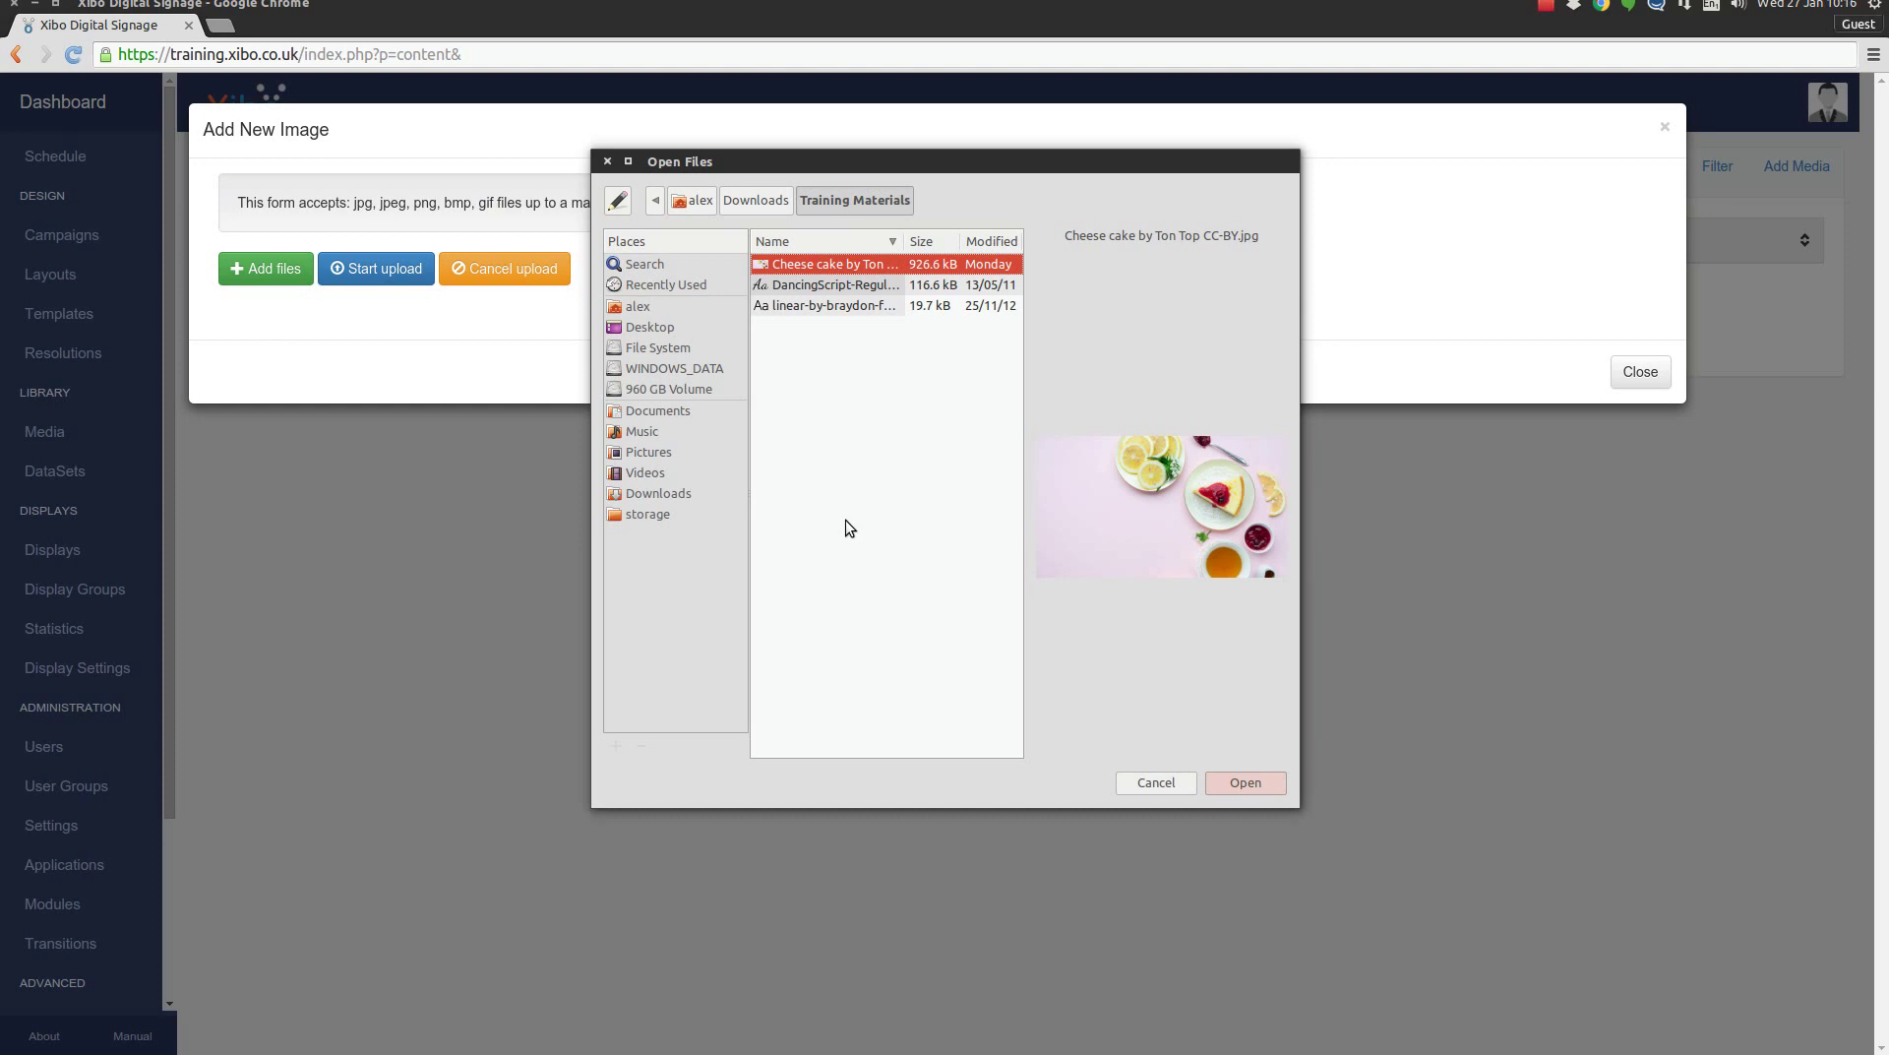
click(1247, 782)
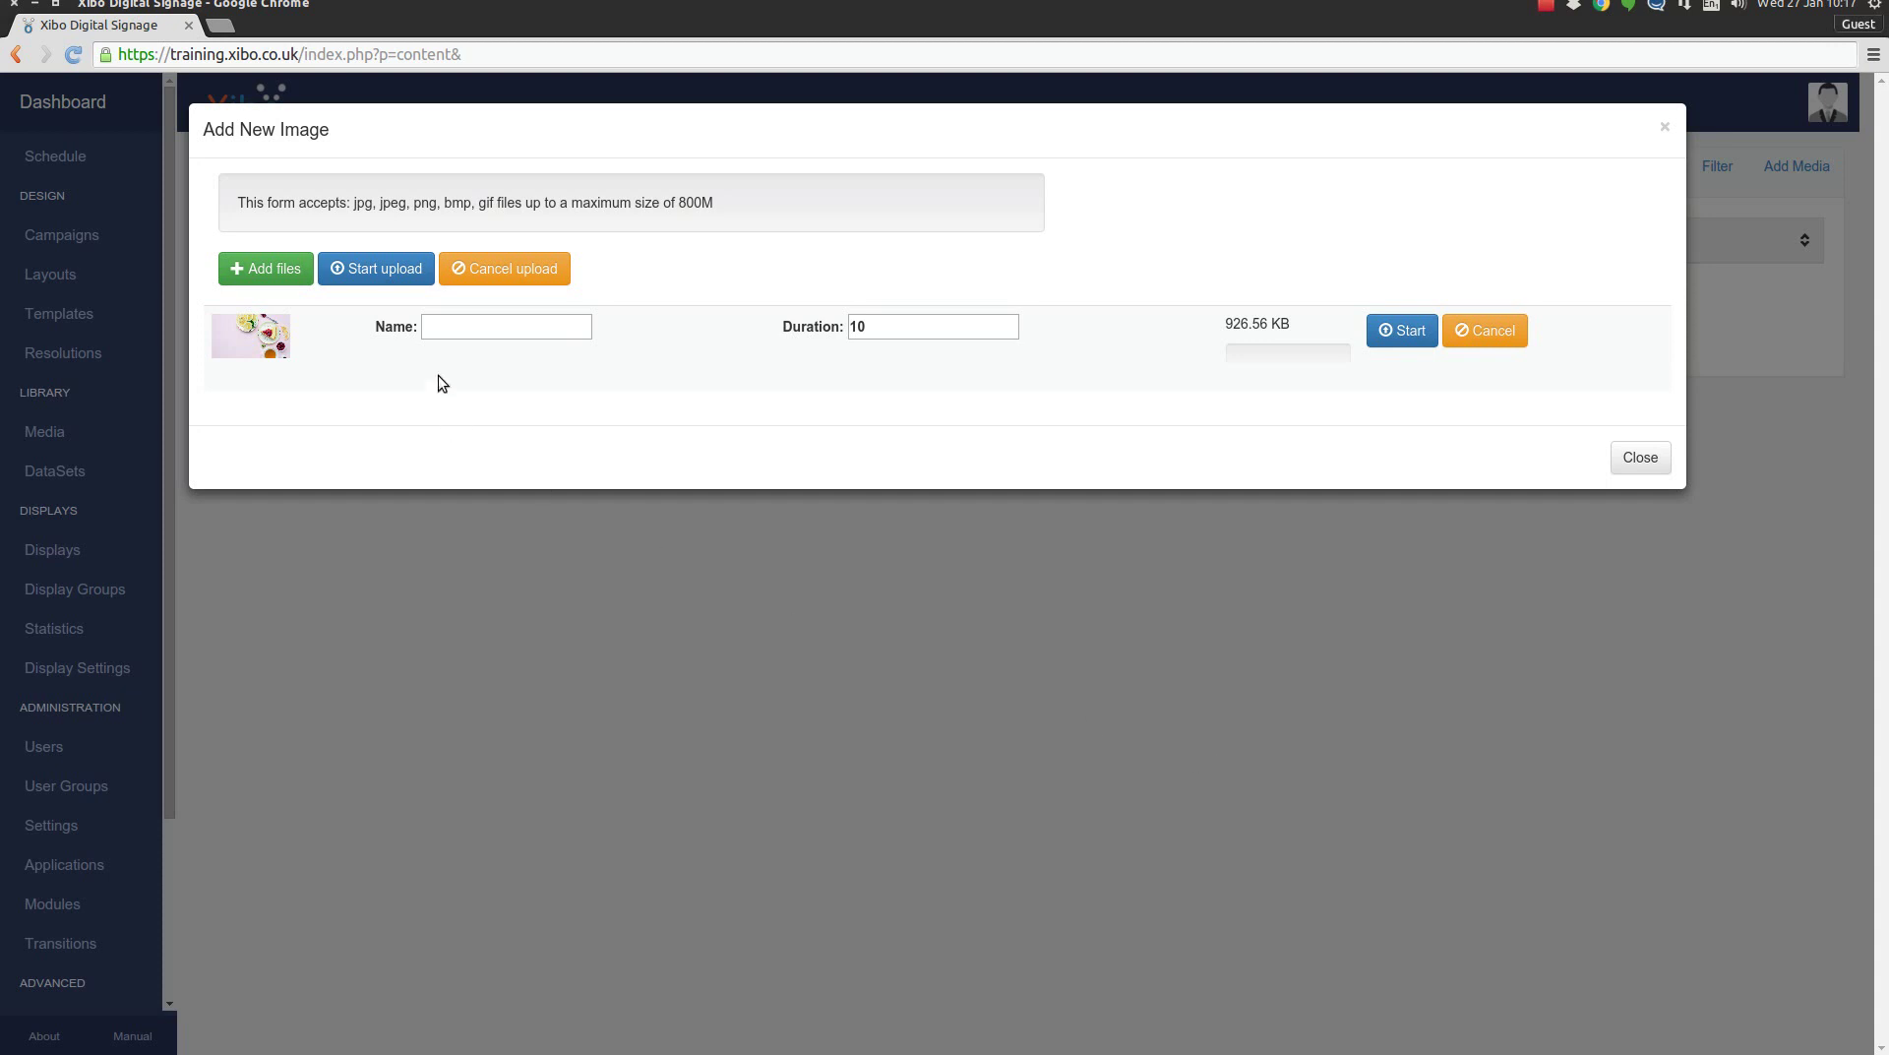
click(435, 334)
text(Cheese Cak)
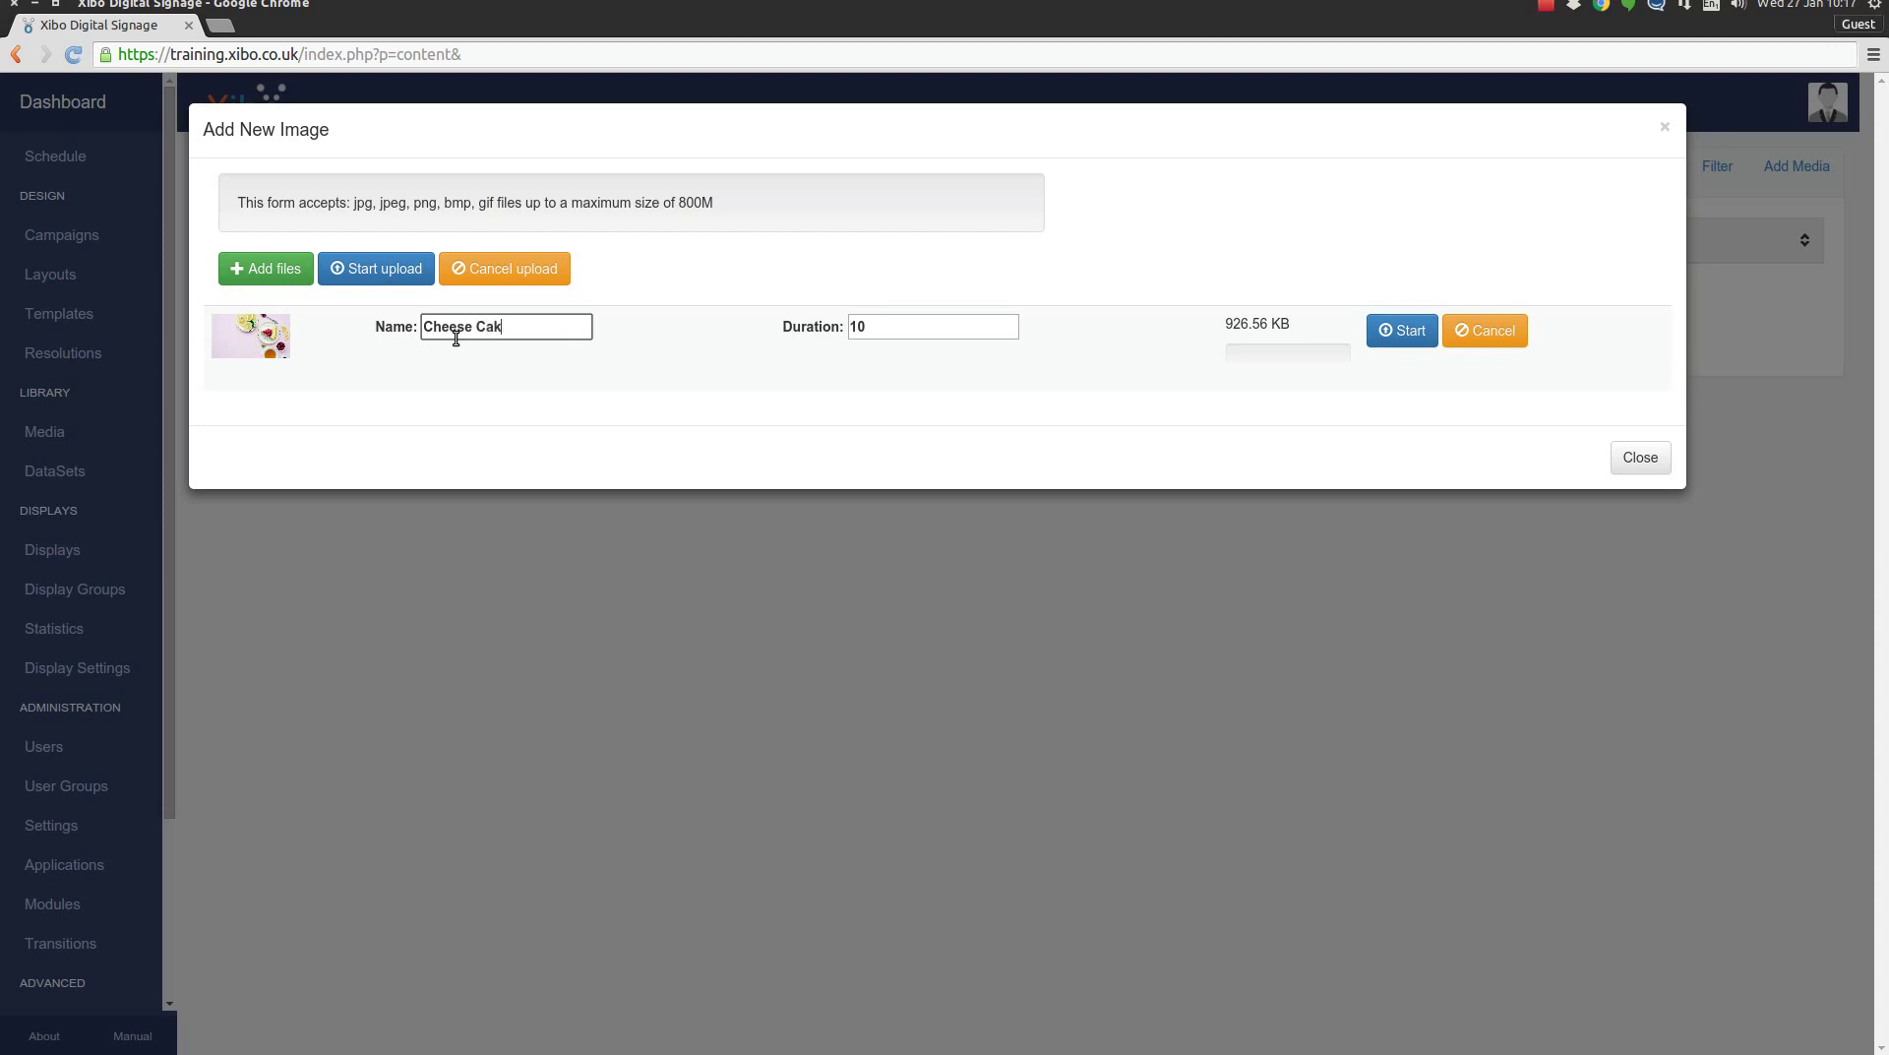
text(e by Ton Tip CC-BY)
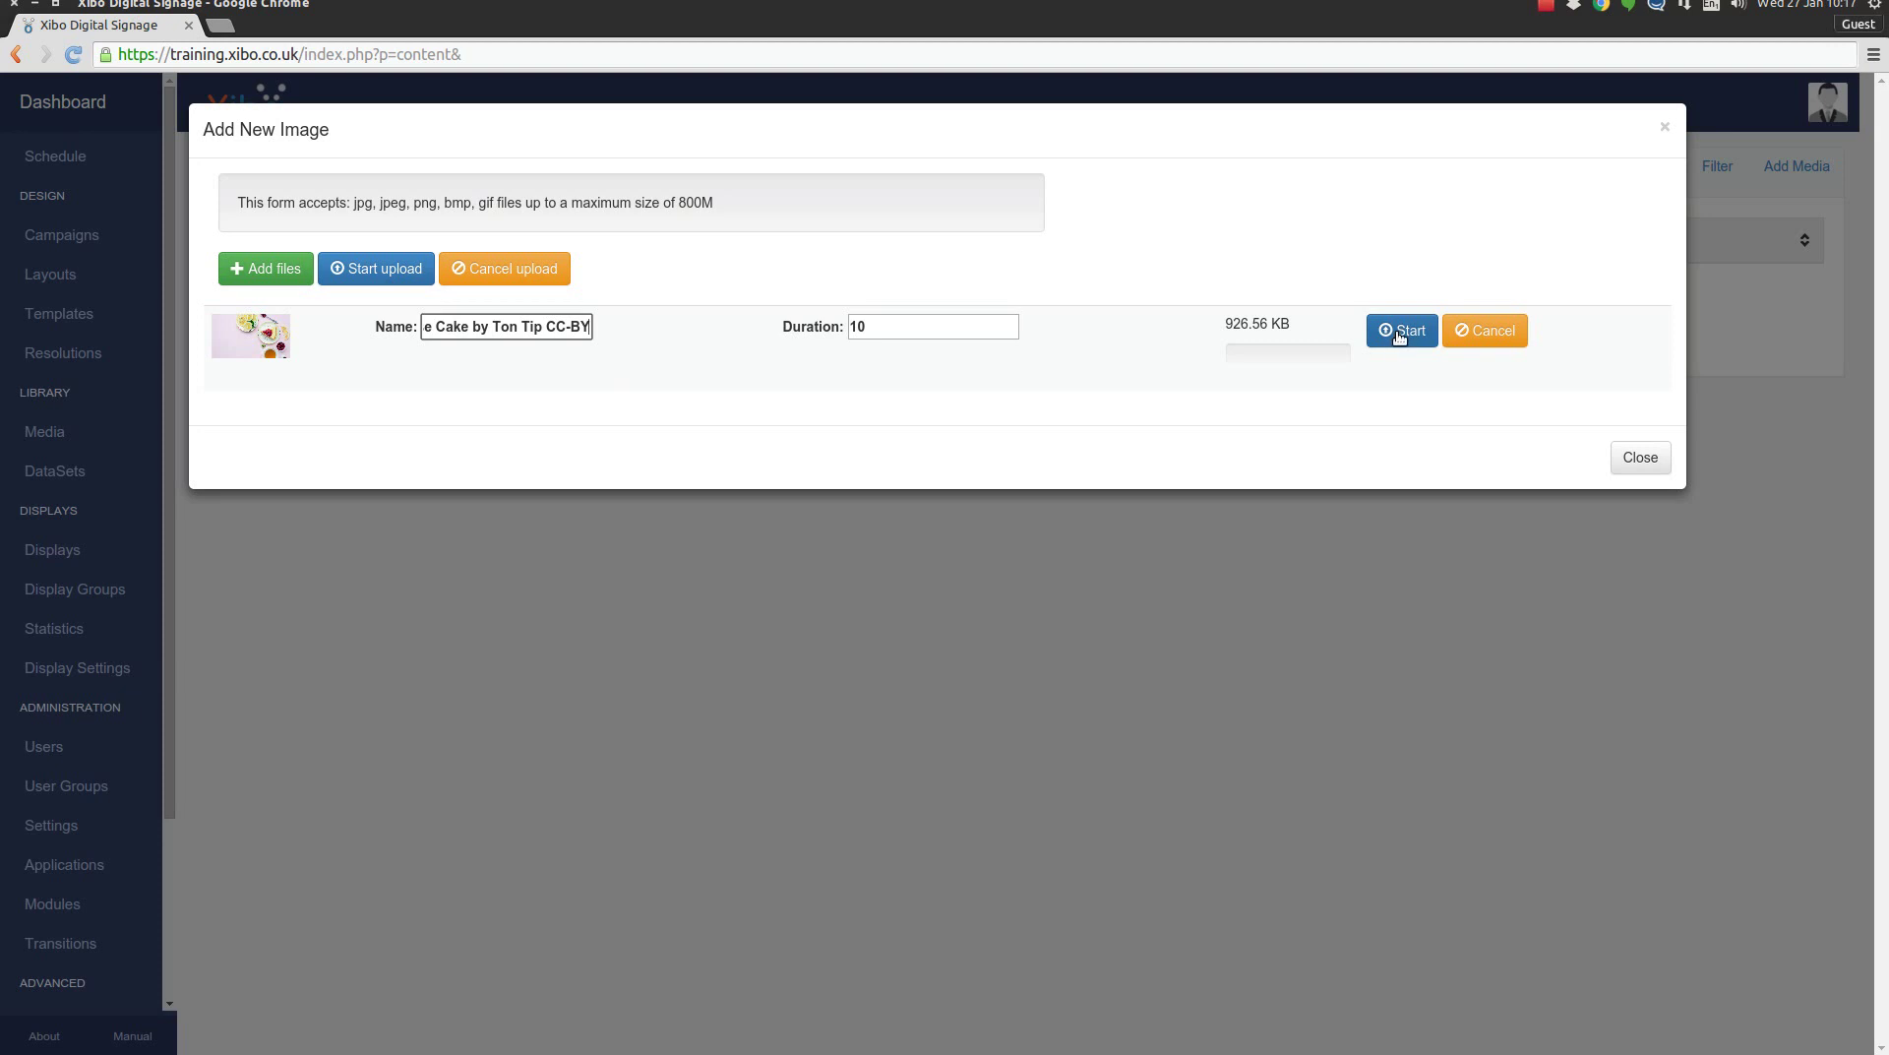
click(1399, 333)
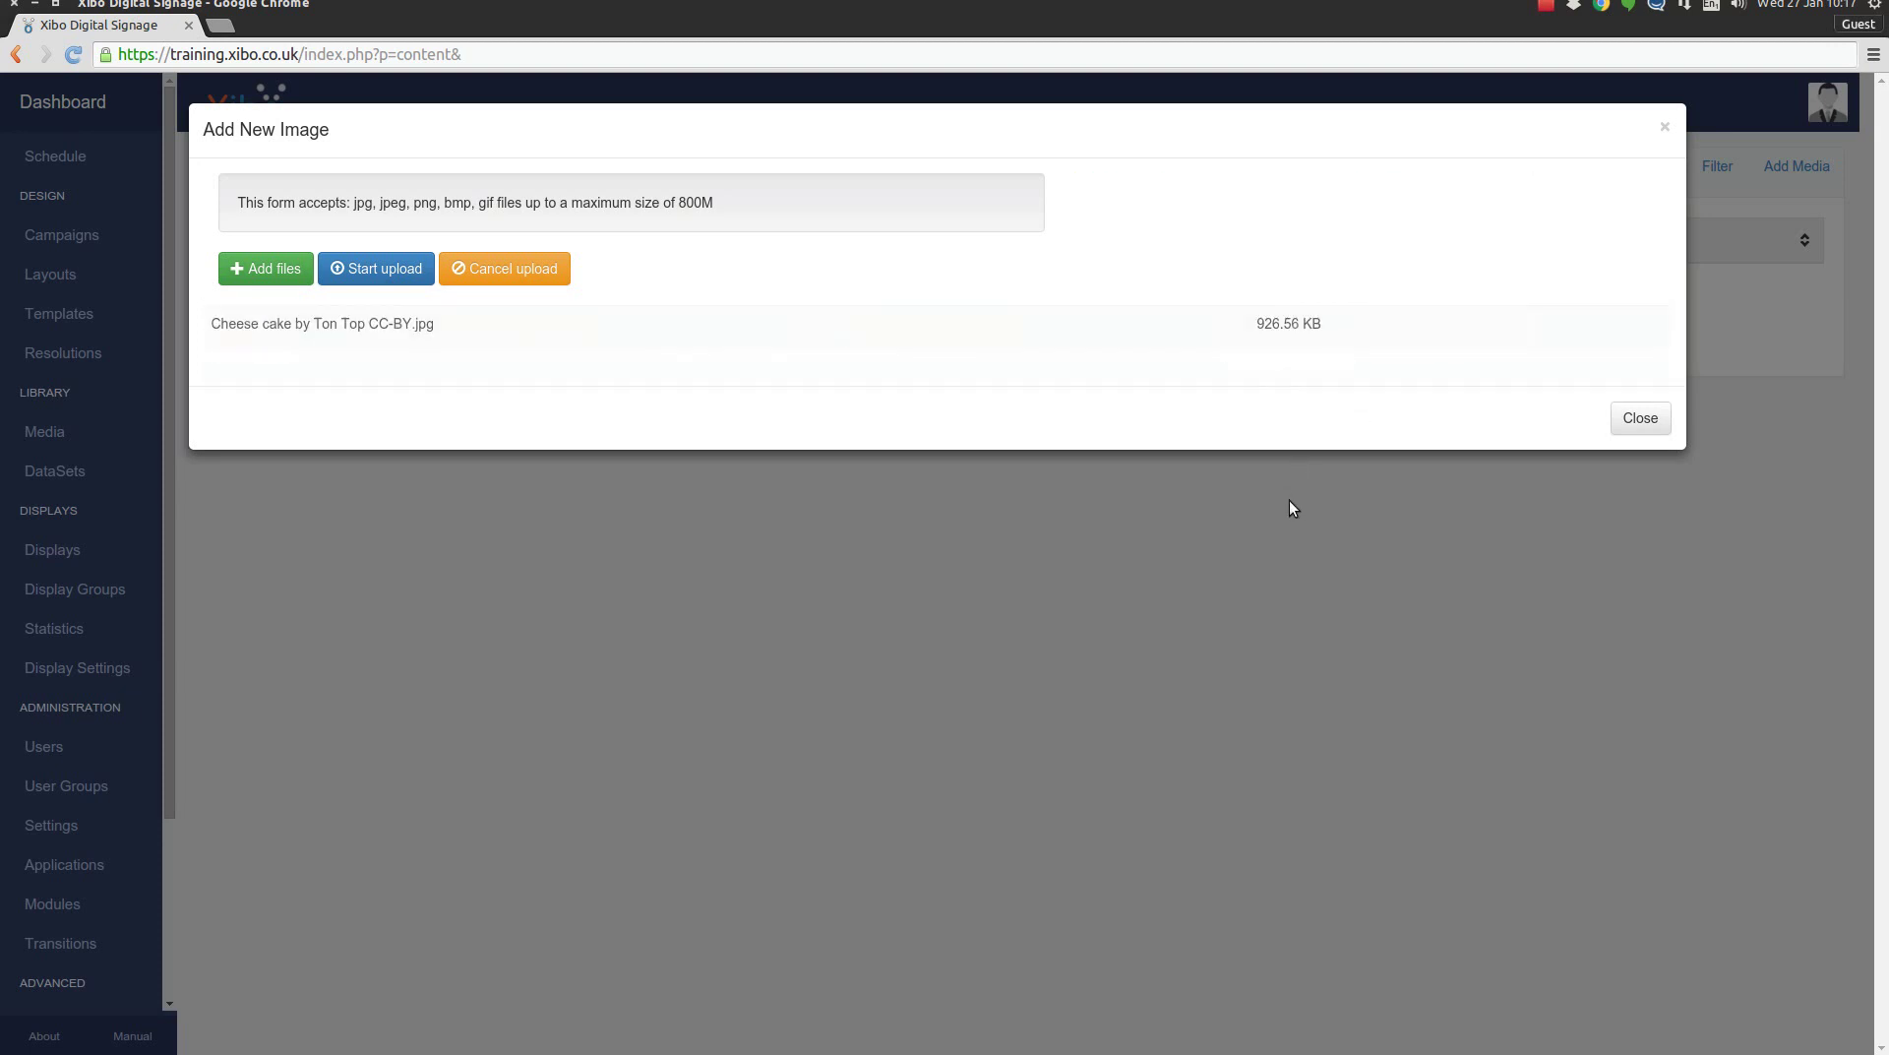
Upload DancingScript-Regular.ttf as a font named 'Dancing Script'.
click(1635, 423)
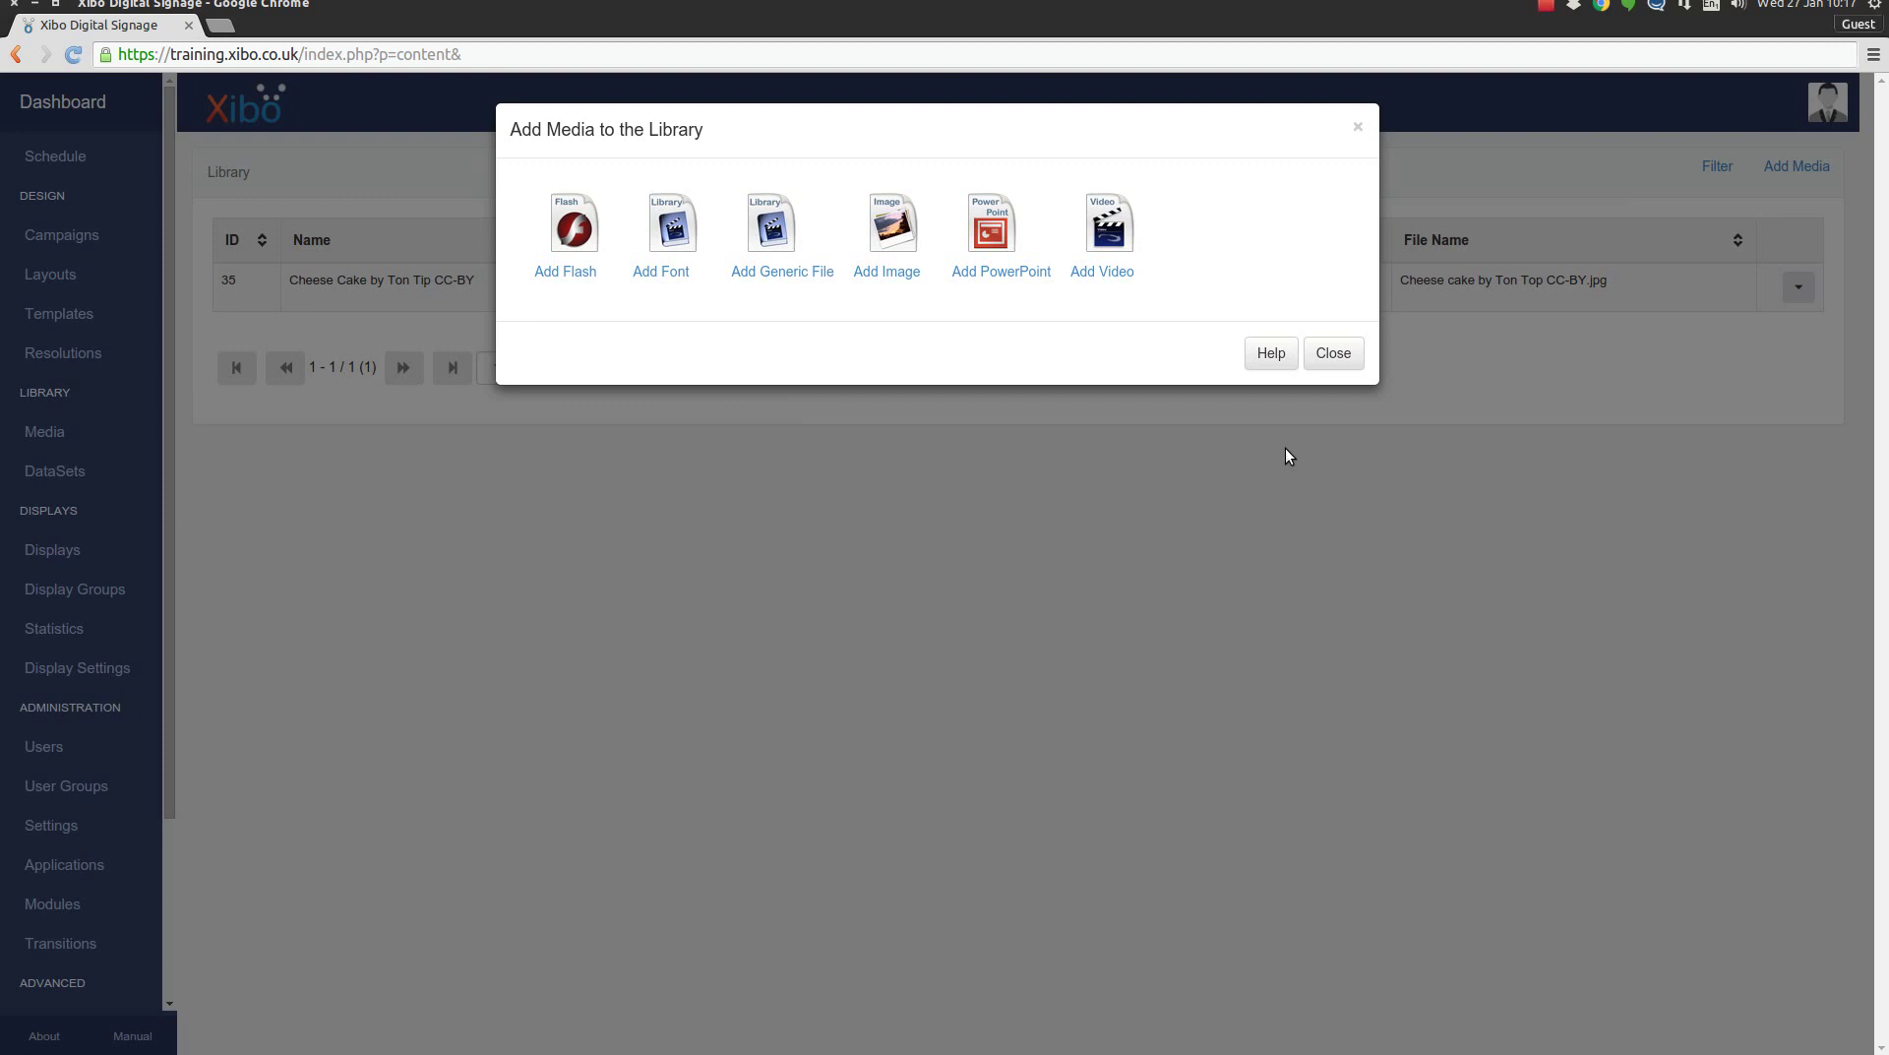
click(1335, 354)
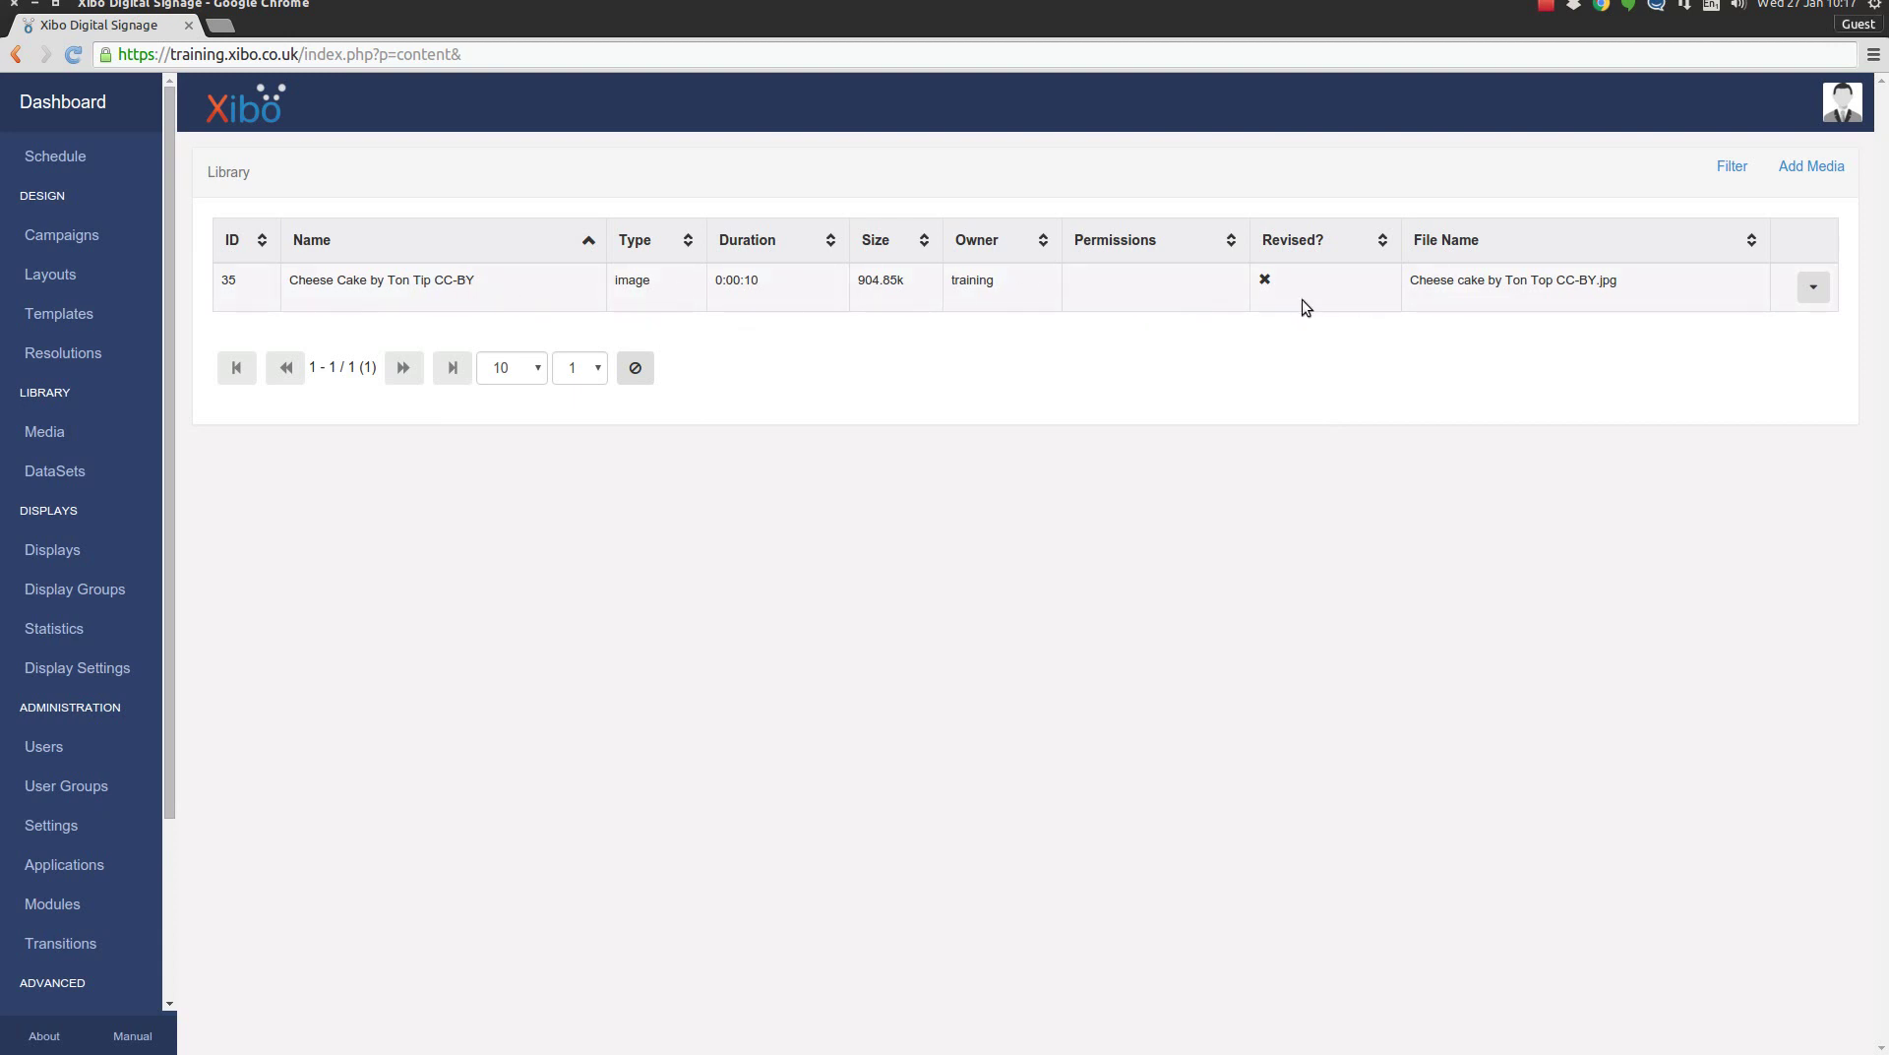
click(1811, 166)
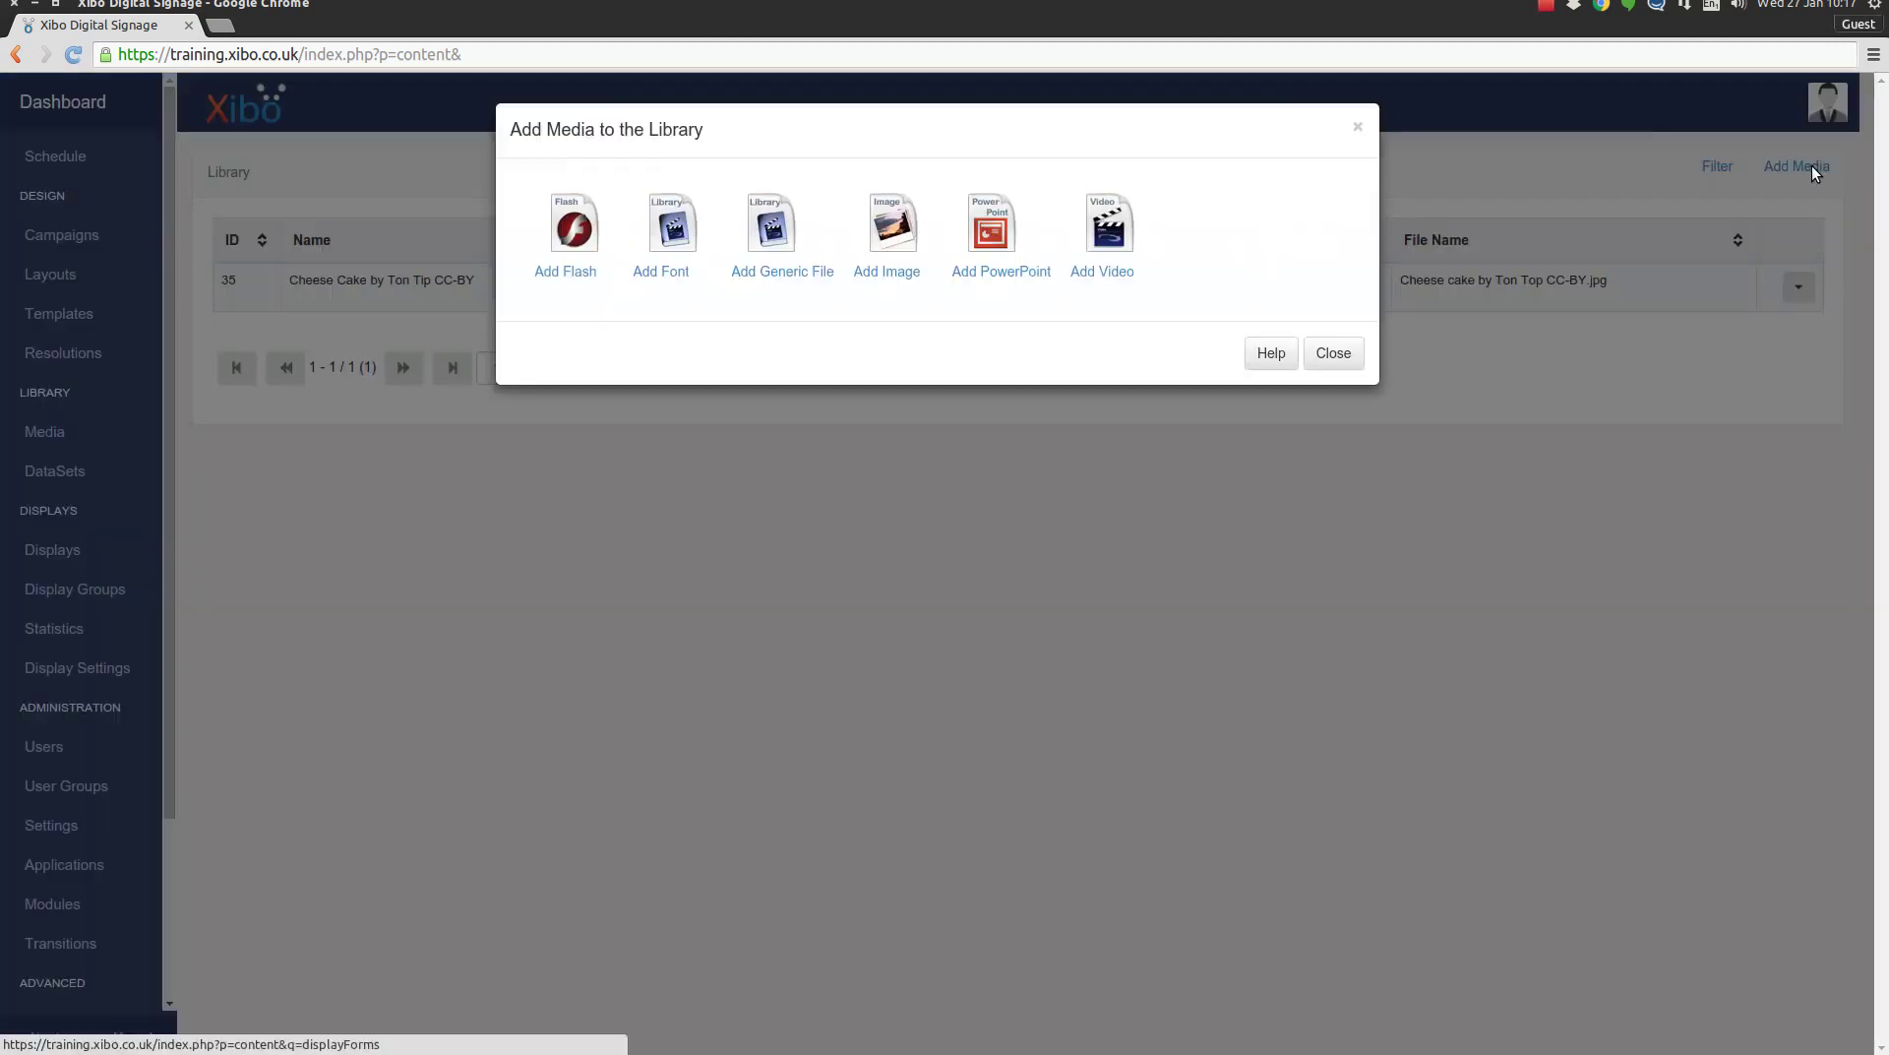
click(667, 229)
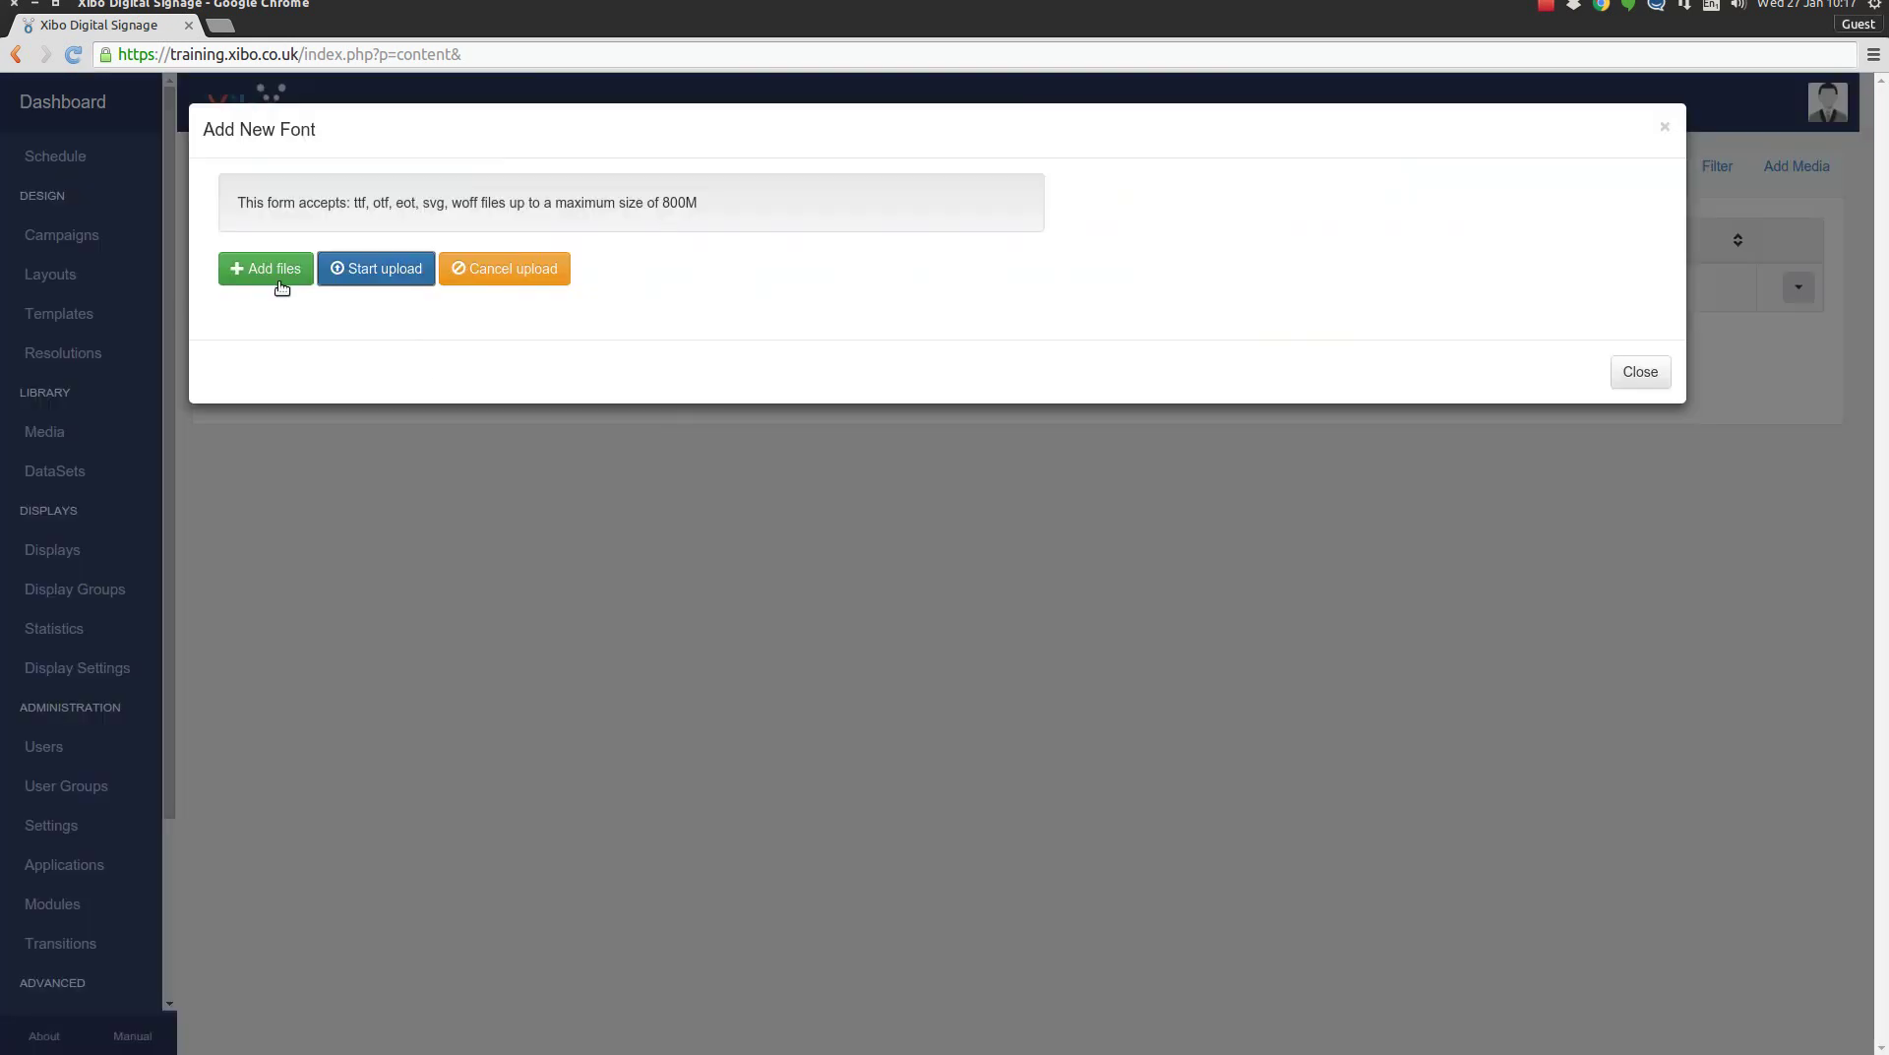
click(275, 276)
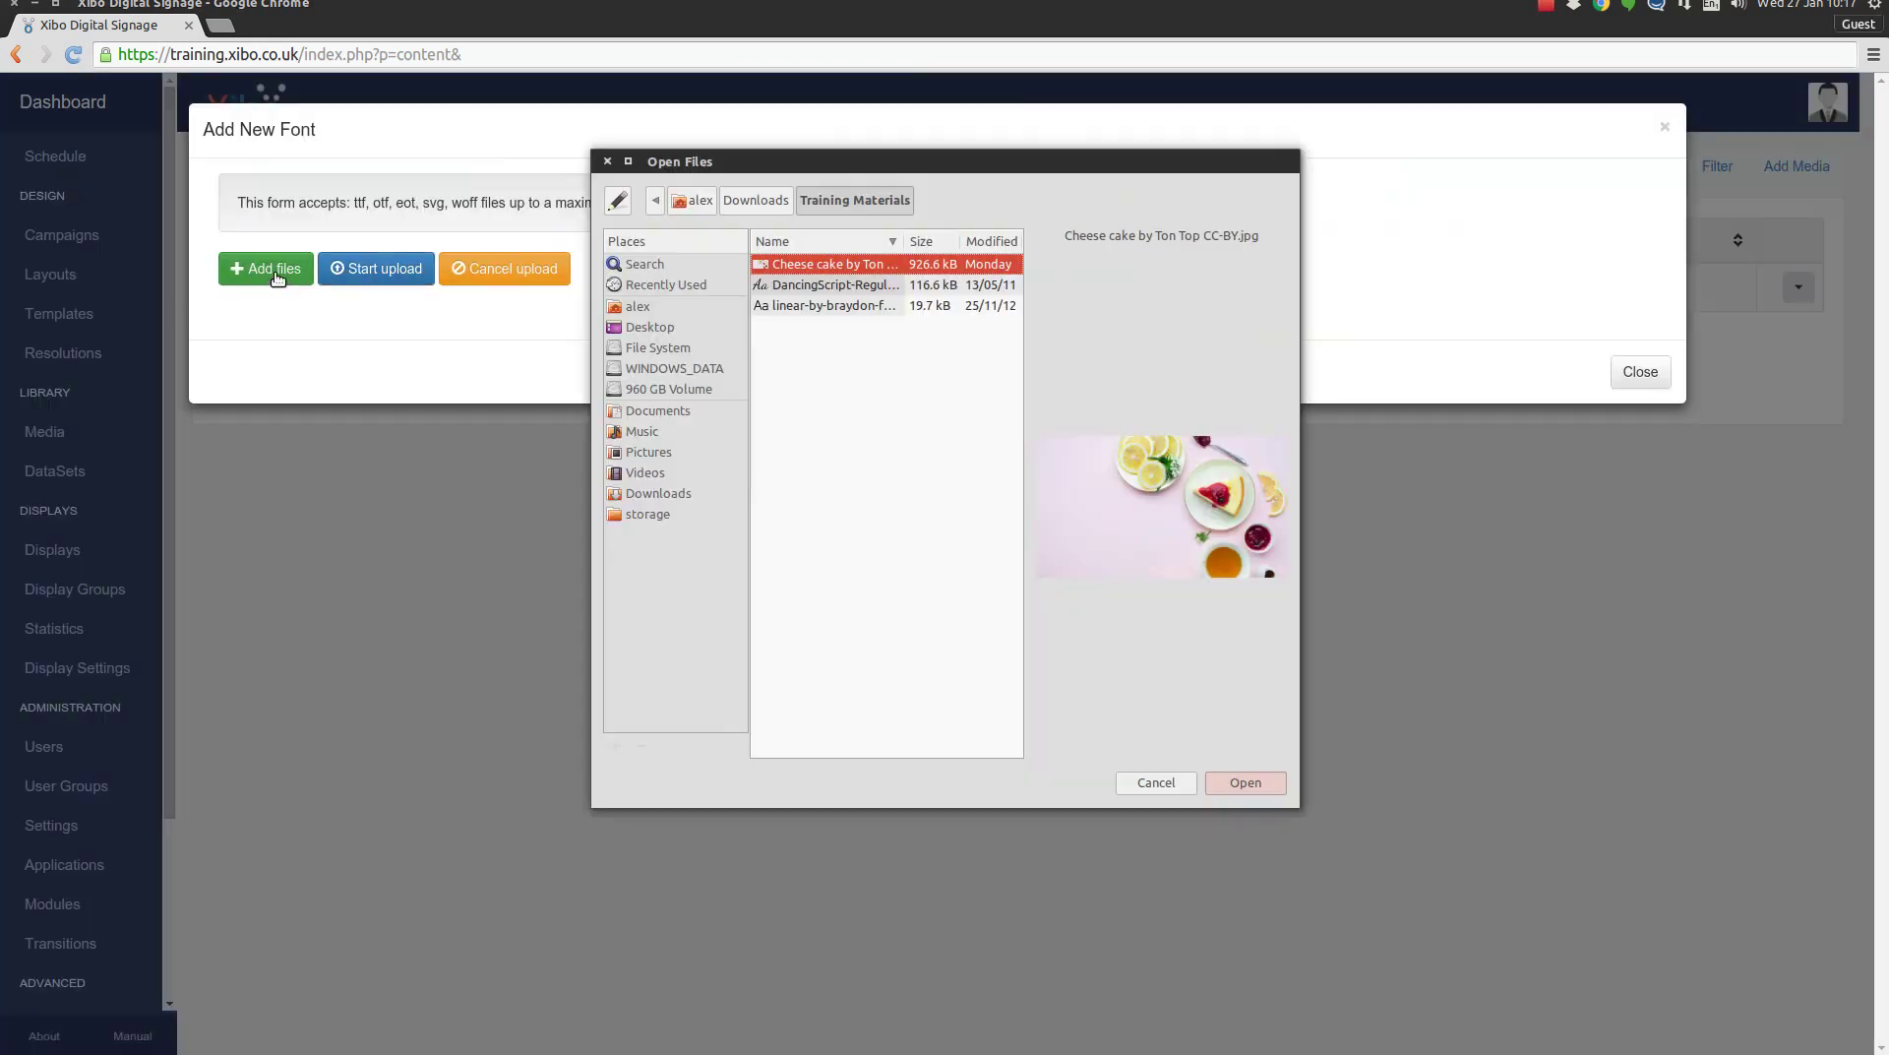
click(848, 285)
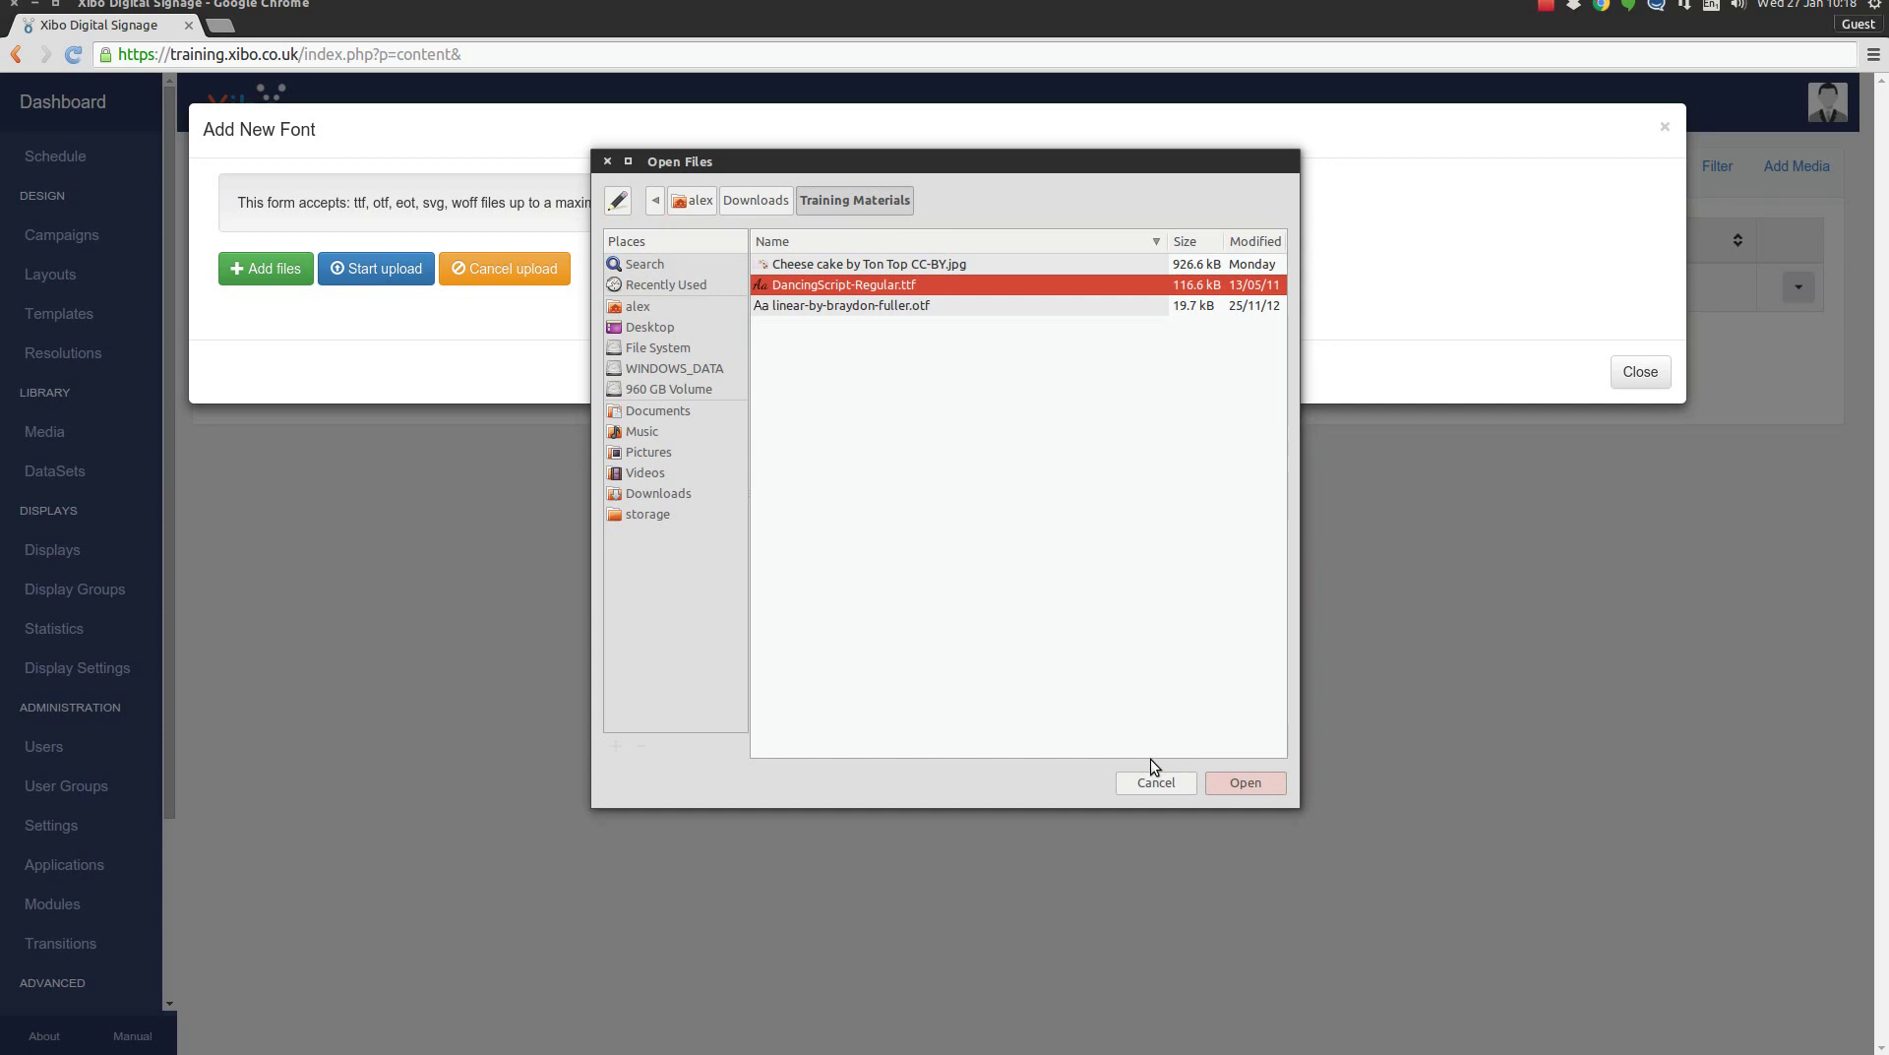
click(1246, 783)
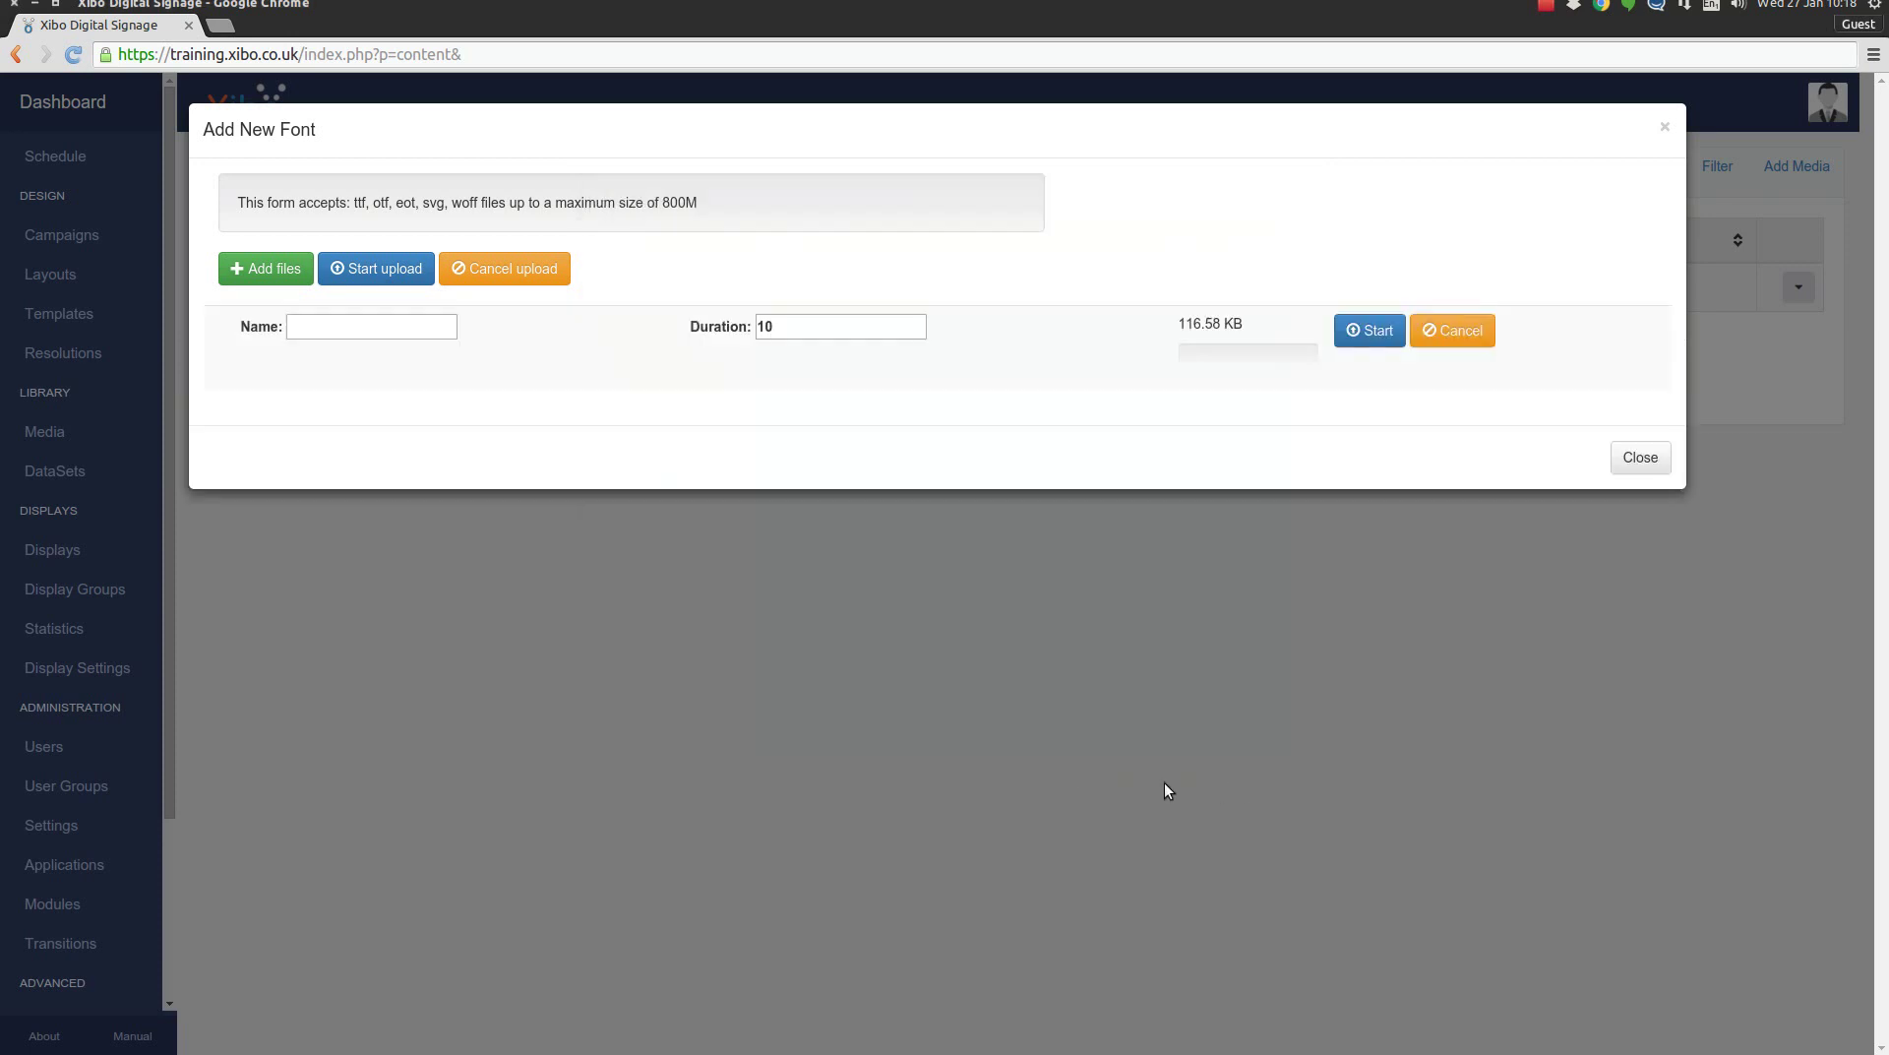
click(370, 327)
text(Dan)
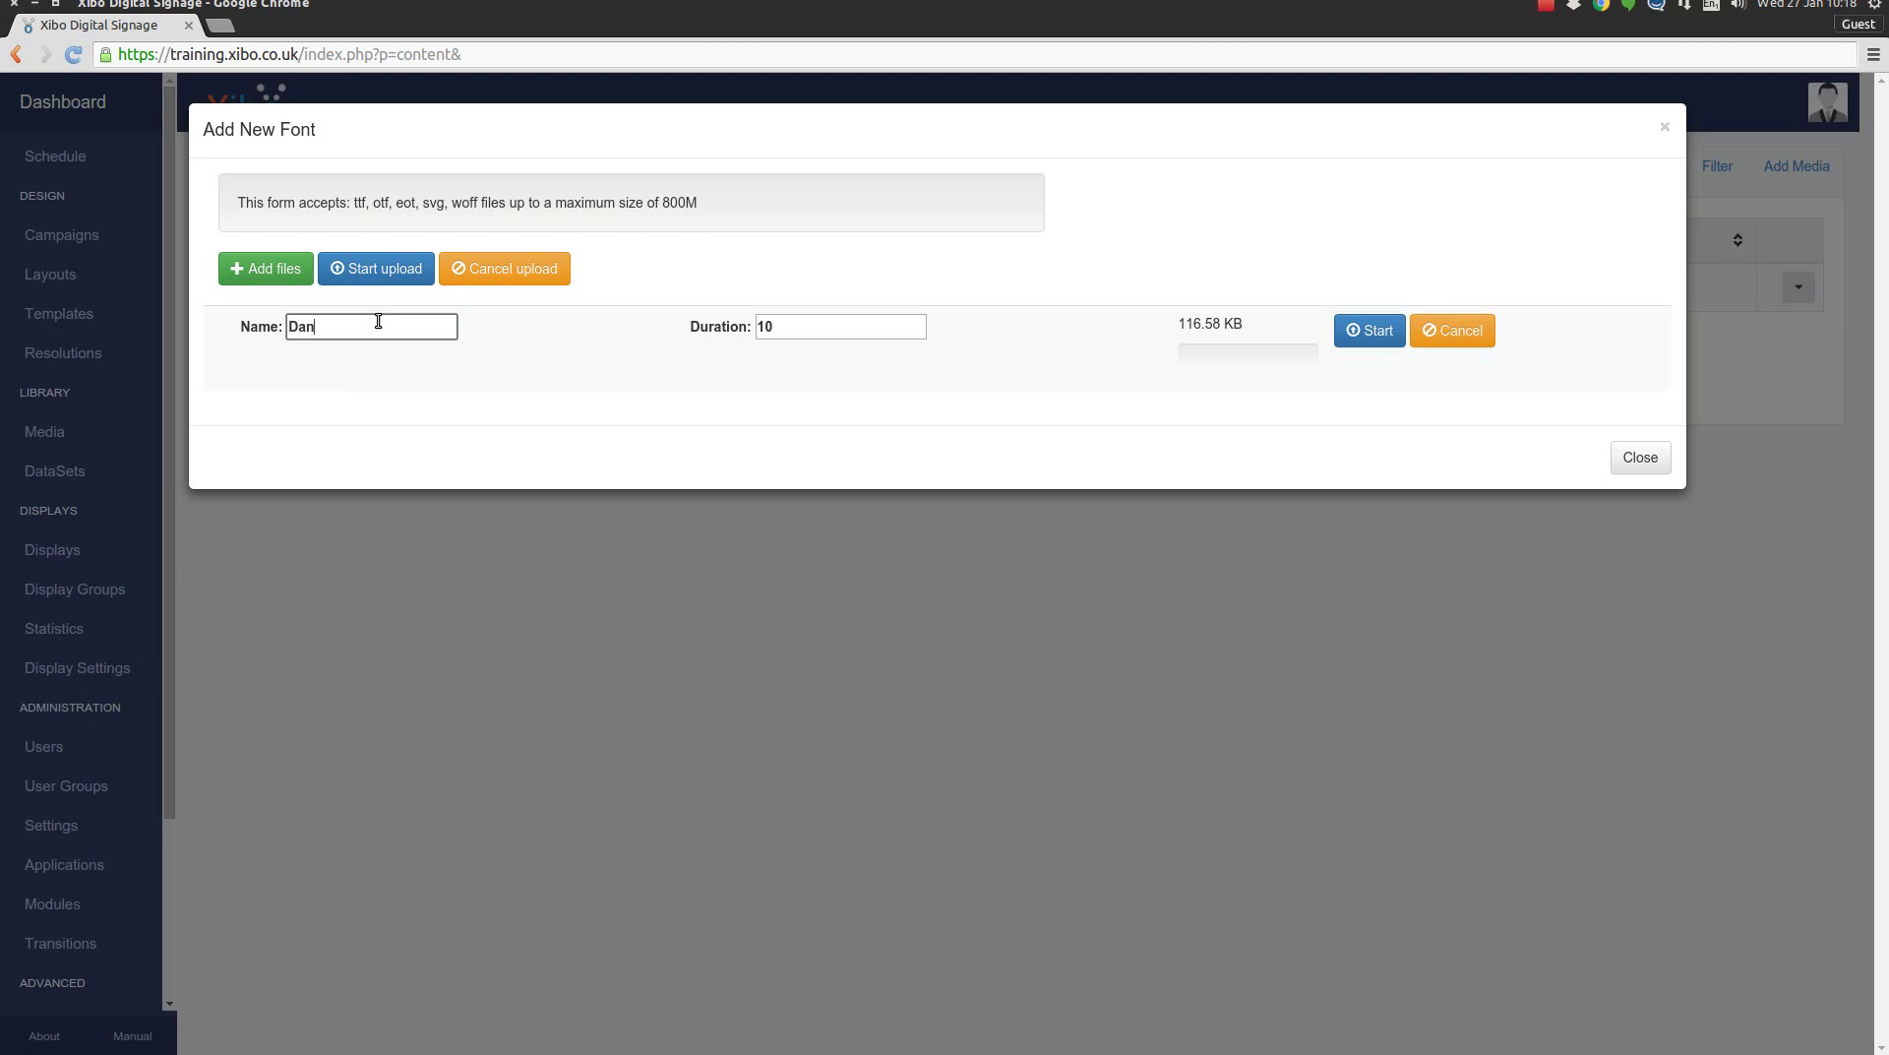
text(cing Script)
click(1366, 334)
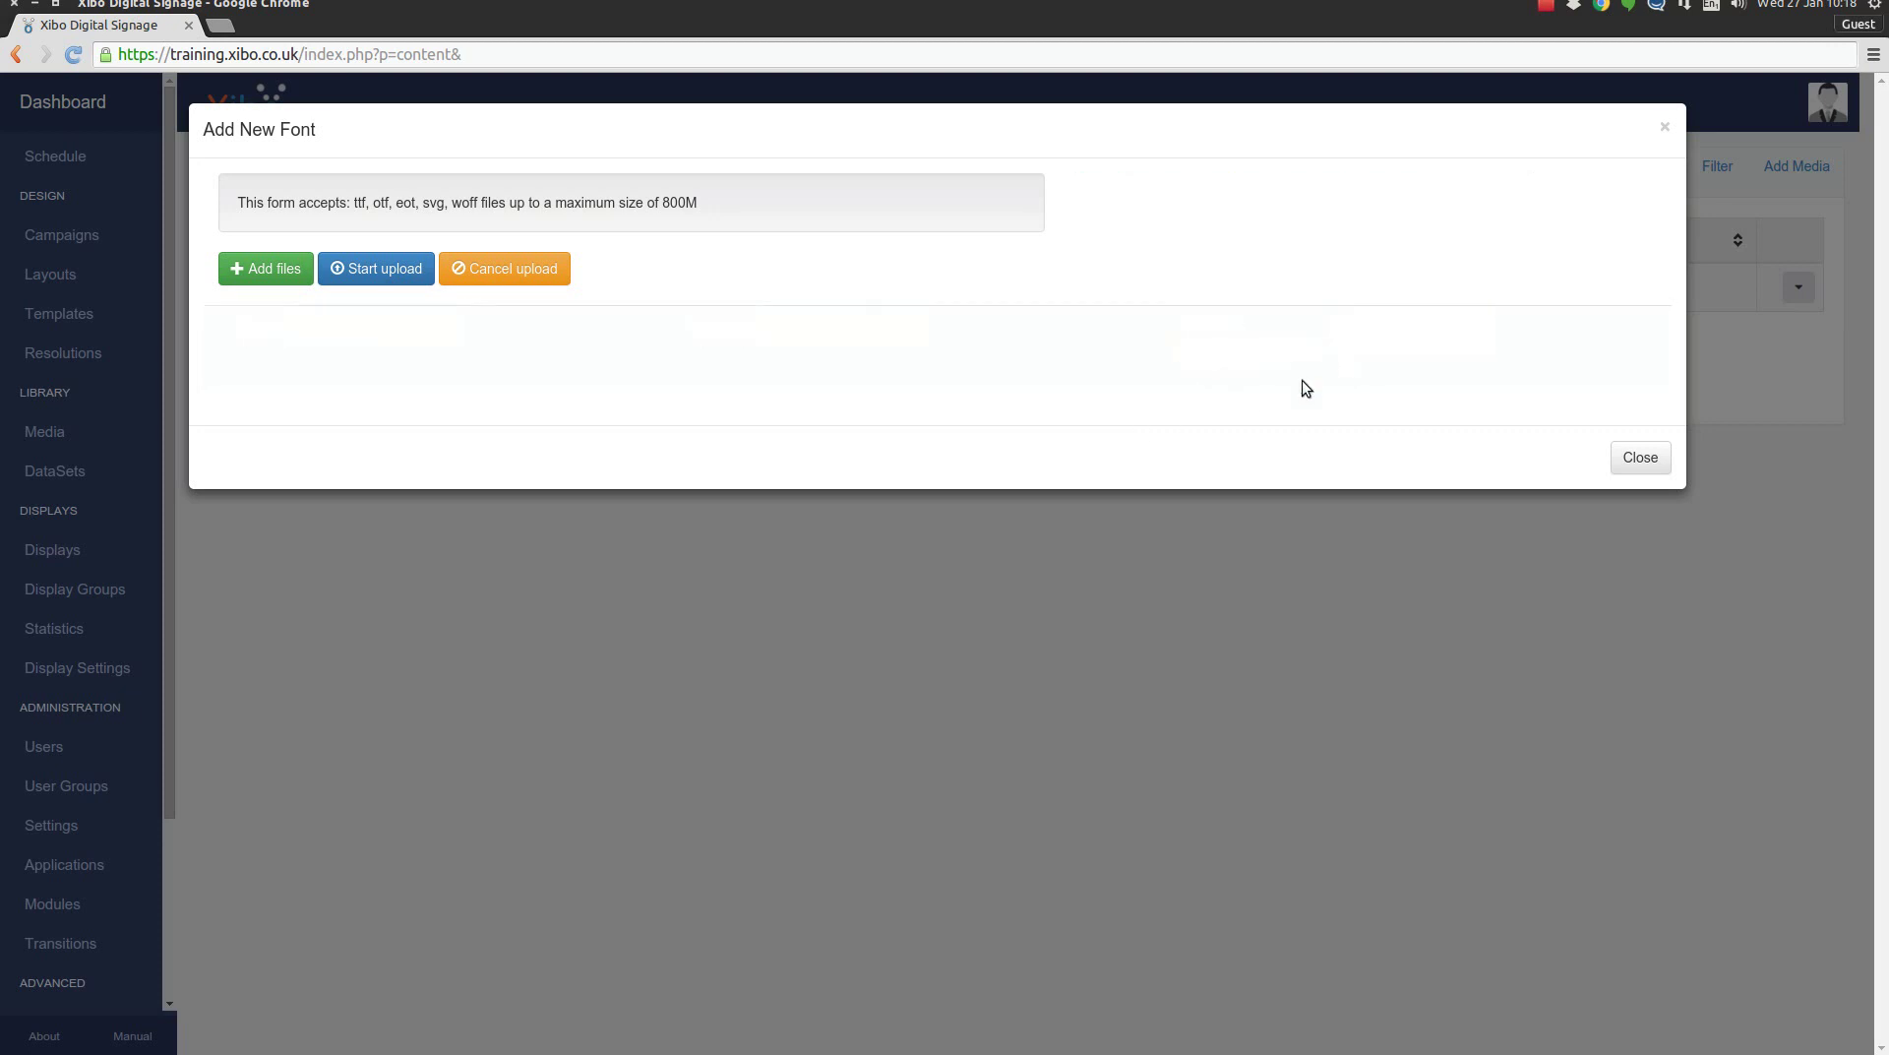
Upload linear-by-braydon-fuller.otf as a font named 'Linear' and close the upload form.
click(285, 274)
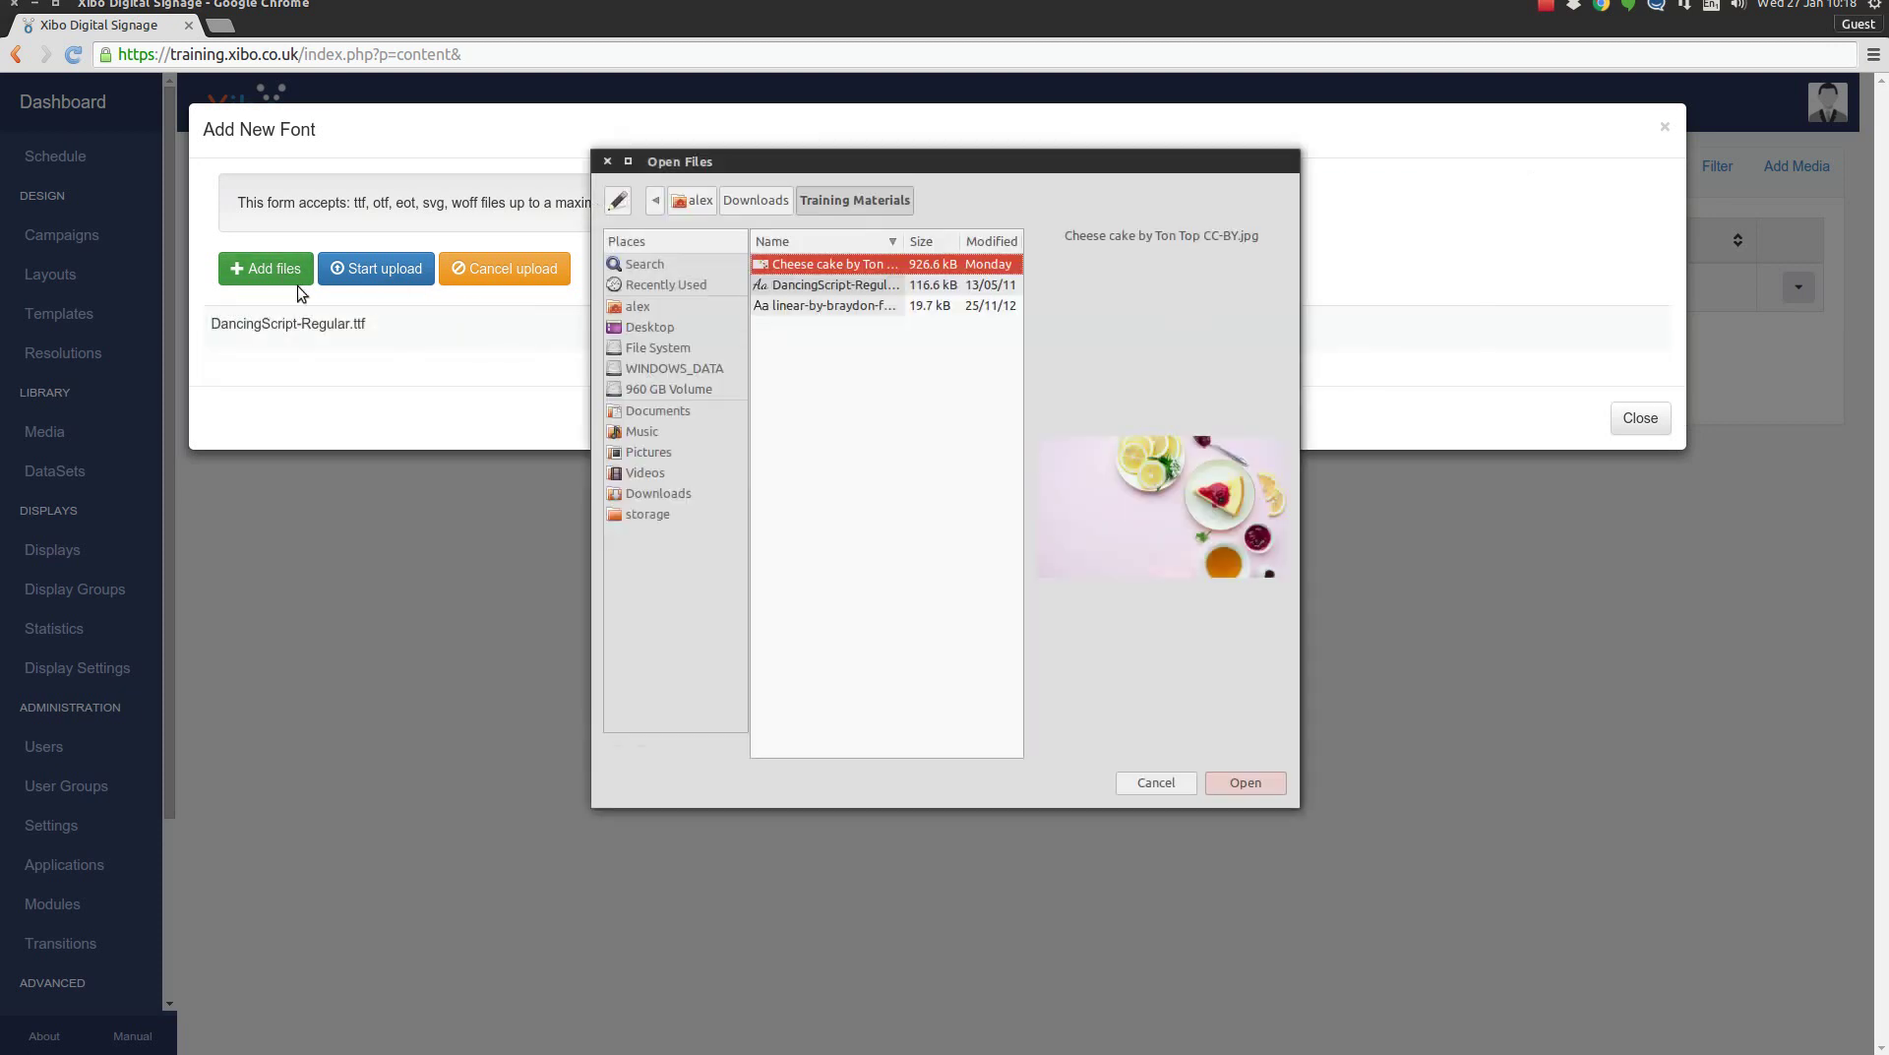
click(840, 309)
click(1244, 782)
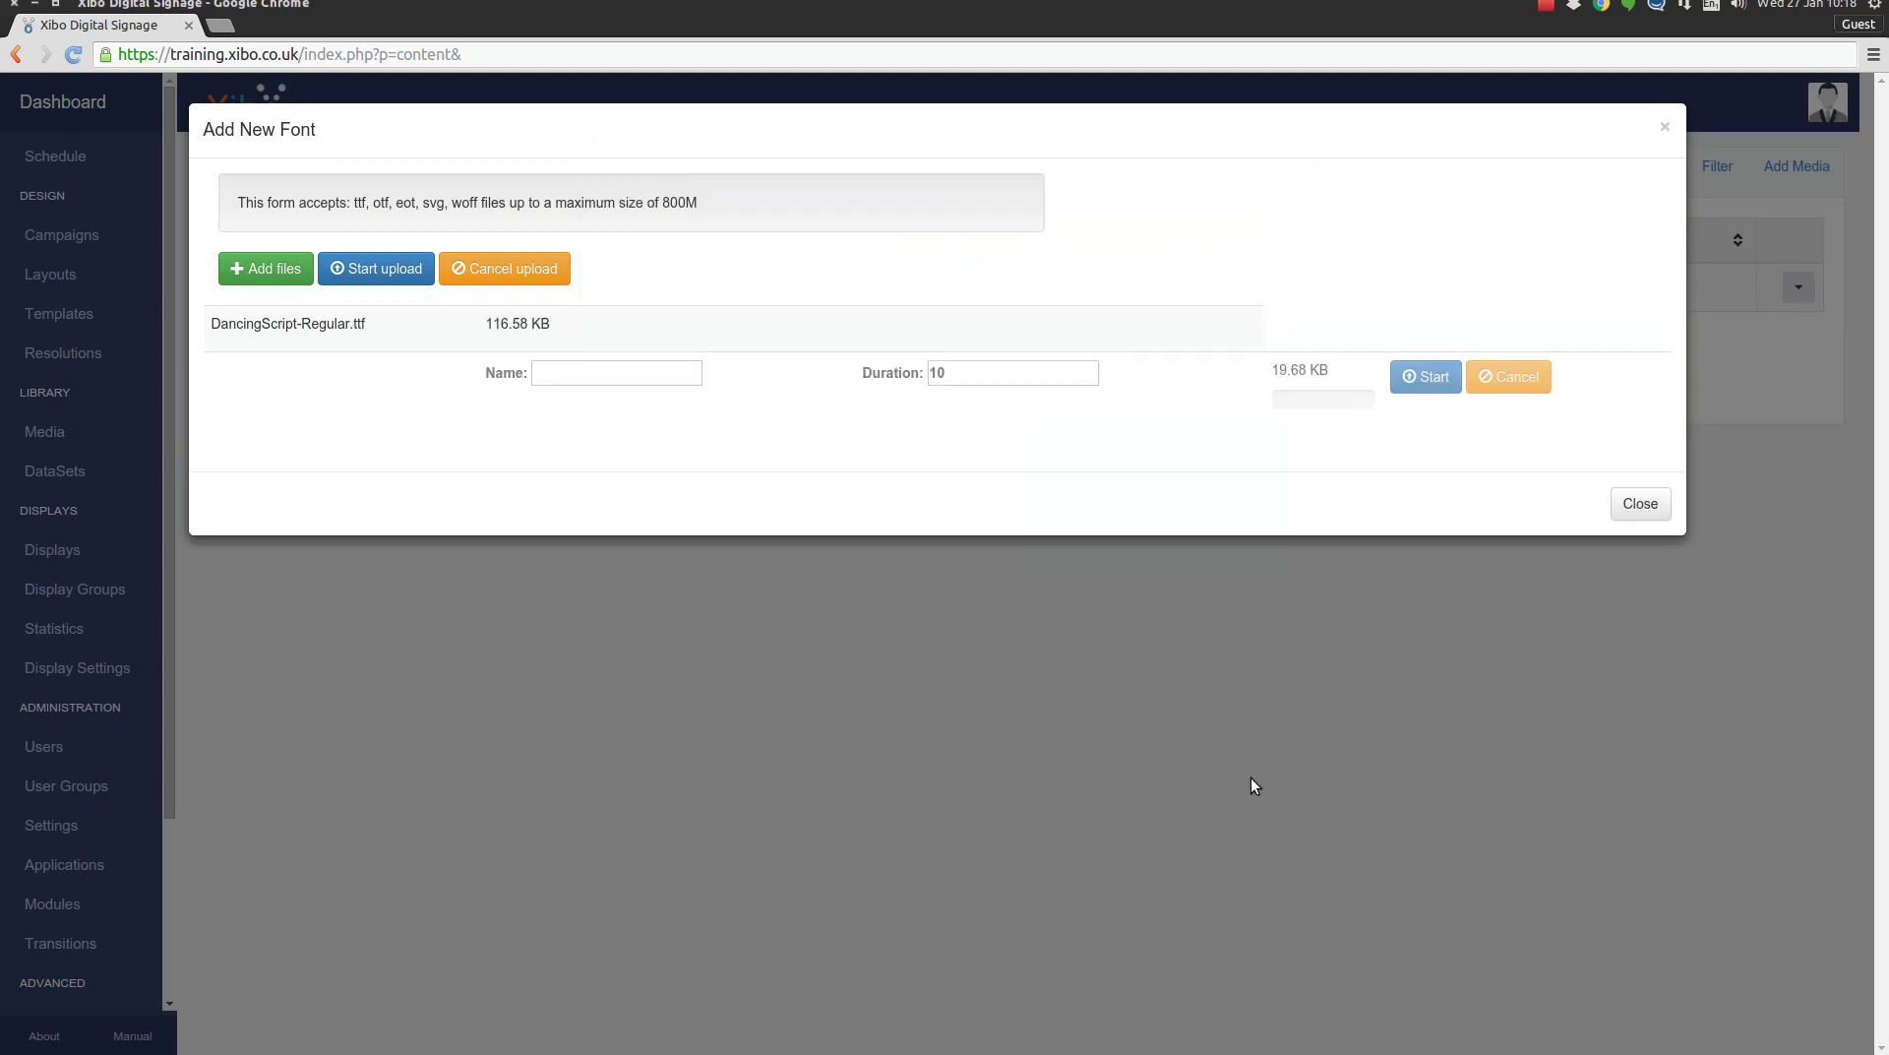
click(600, 372)
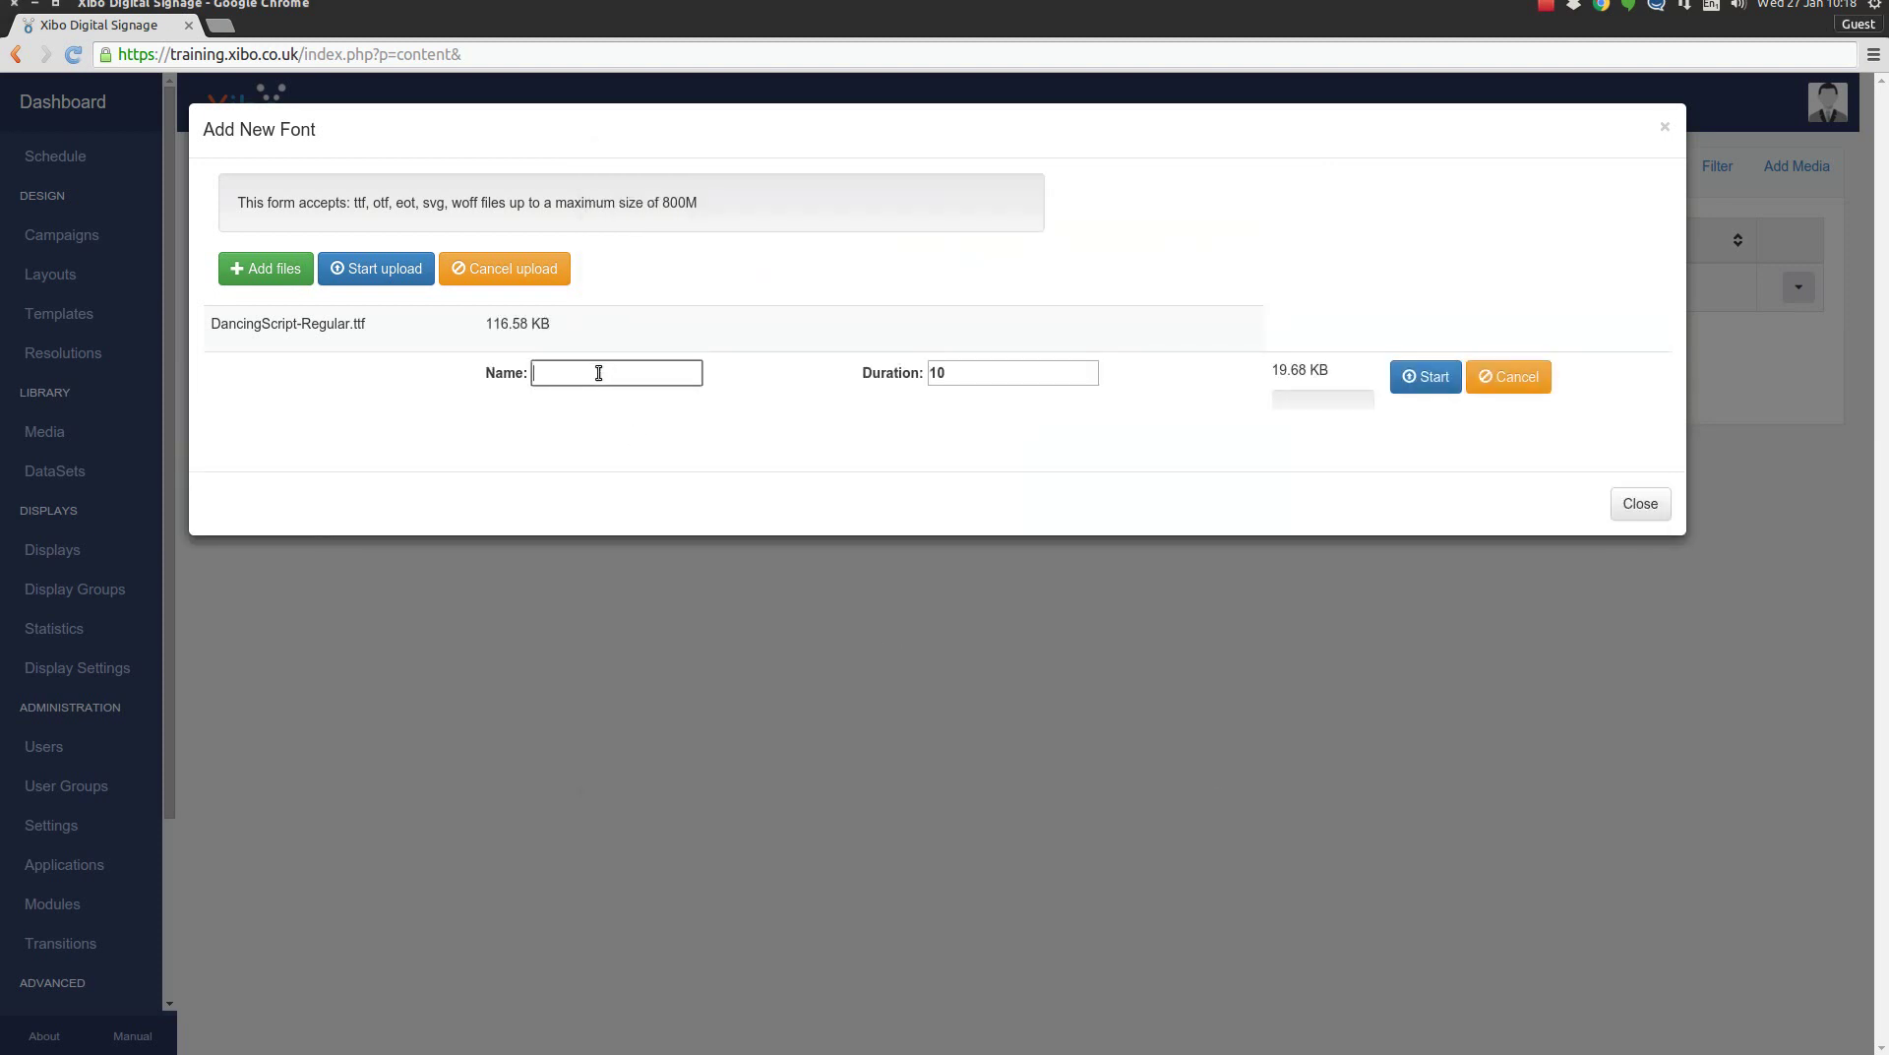
text(Linear)
click(1417, 380)
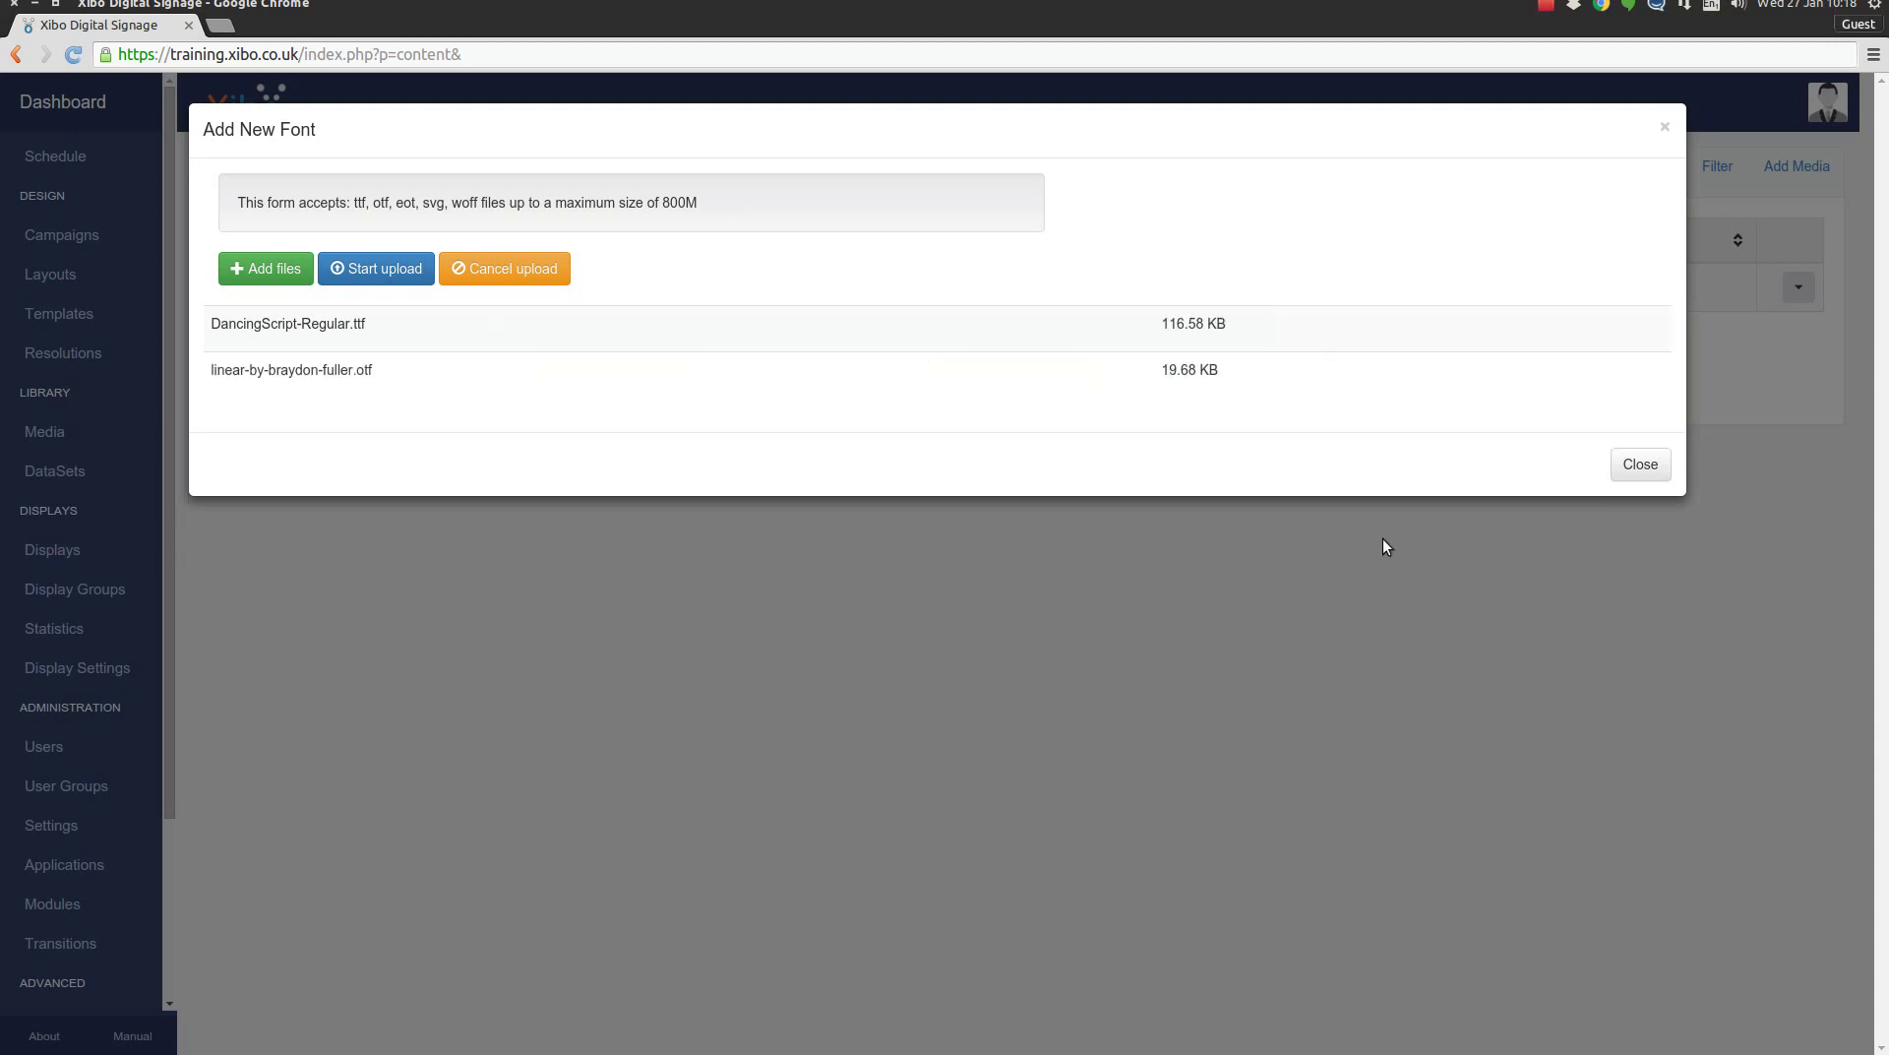
click(1639, 463)
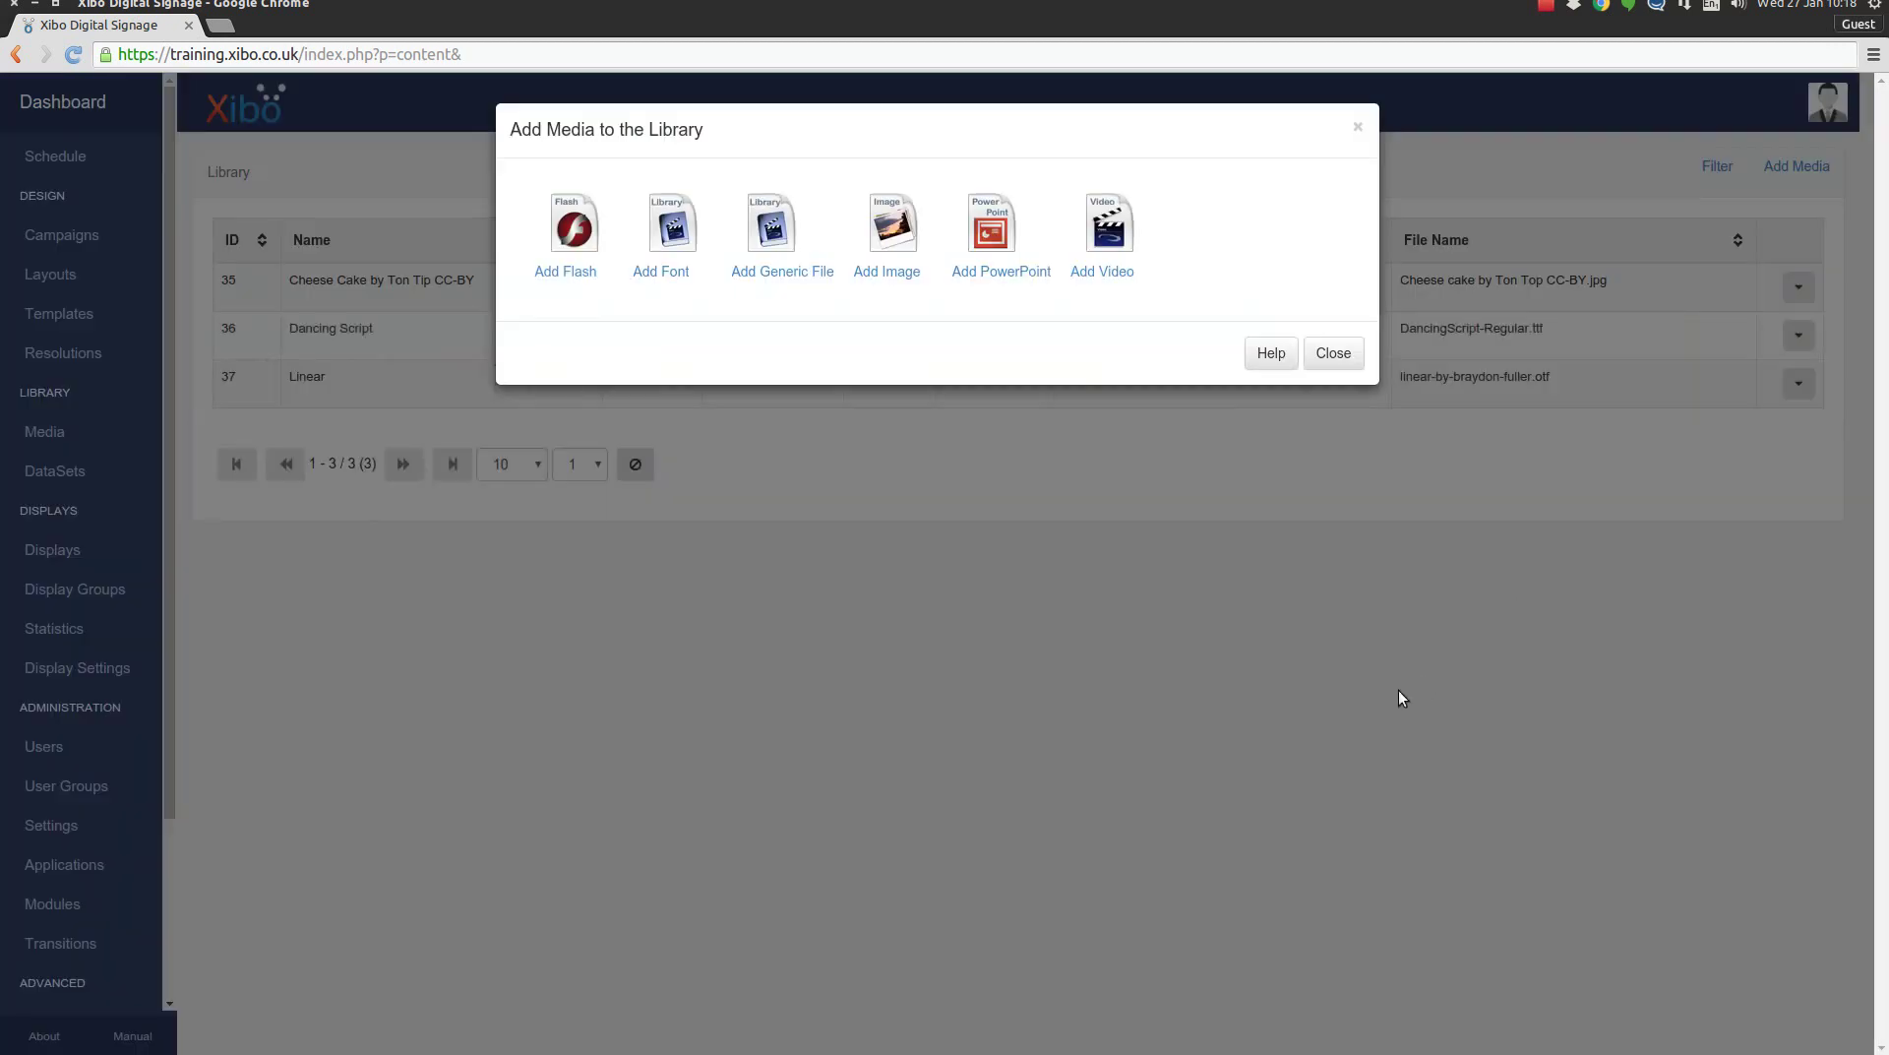
click(1352, 356)
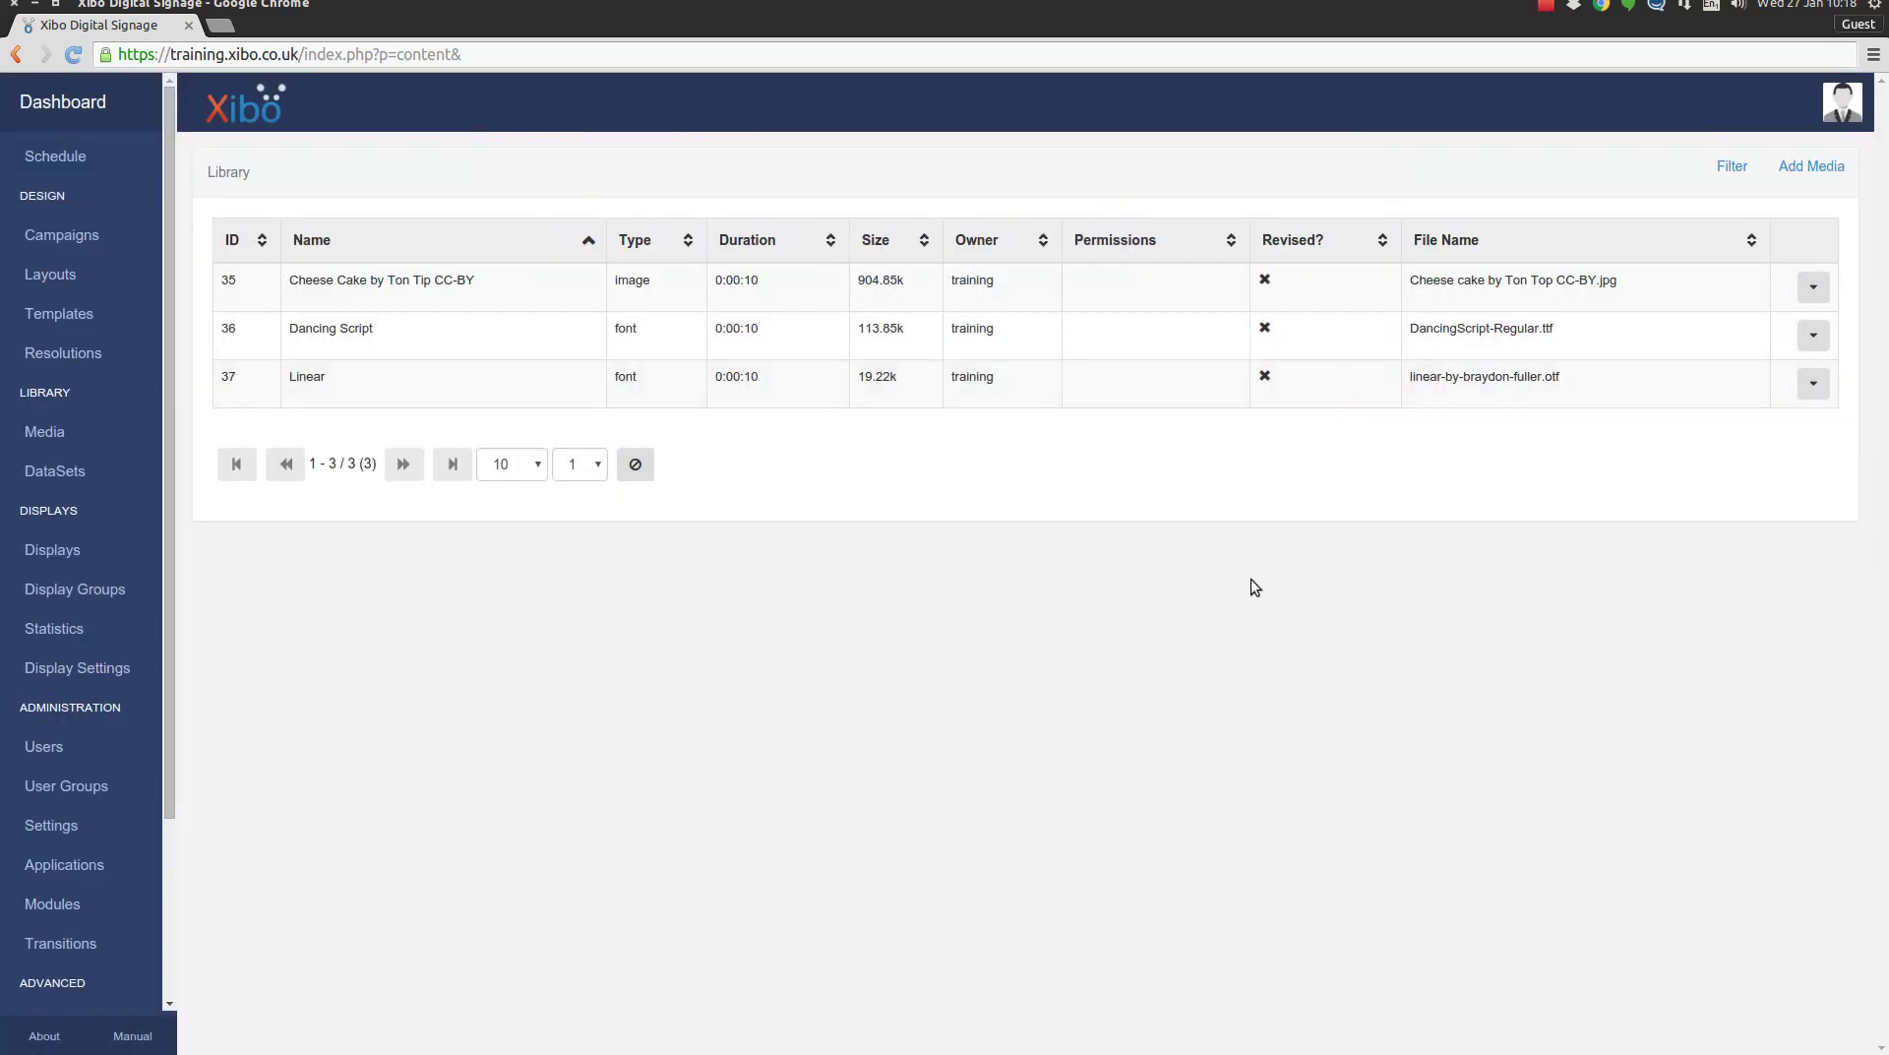
Edit the Dancing Script font and save its details unchanged.
click(1813, 336)
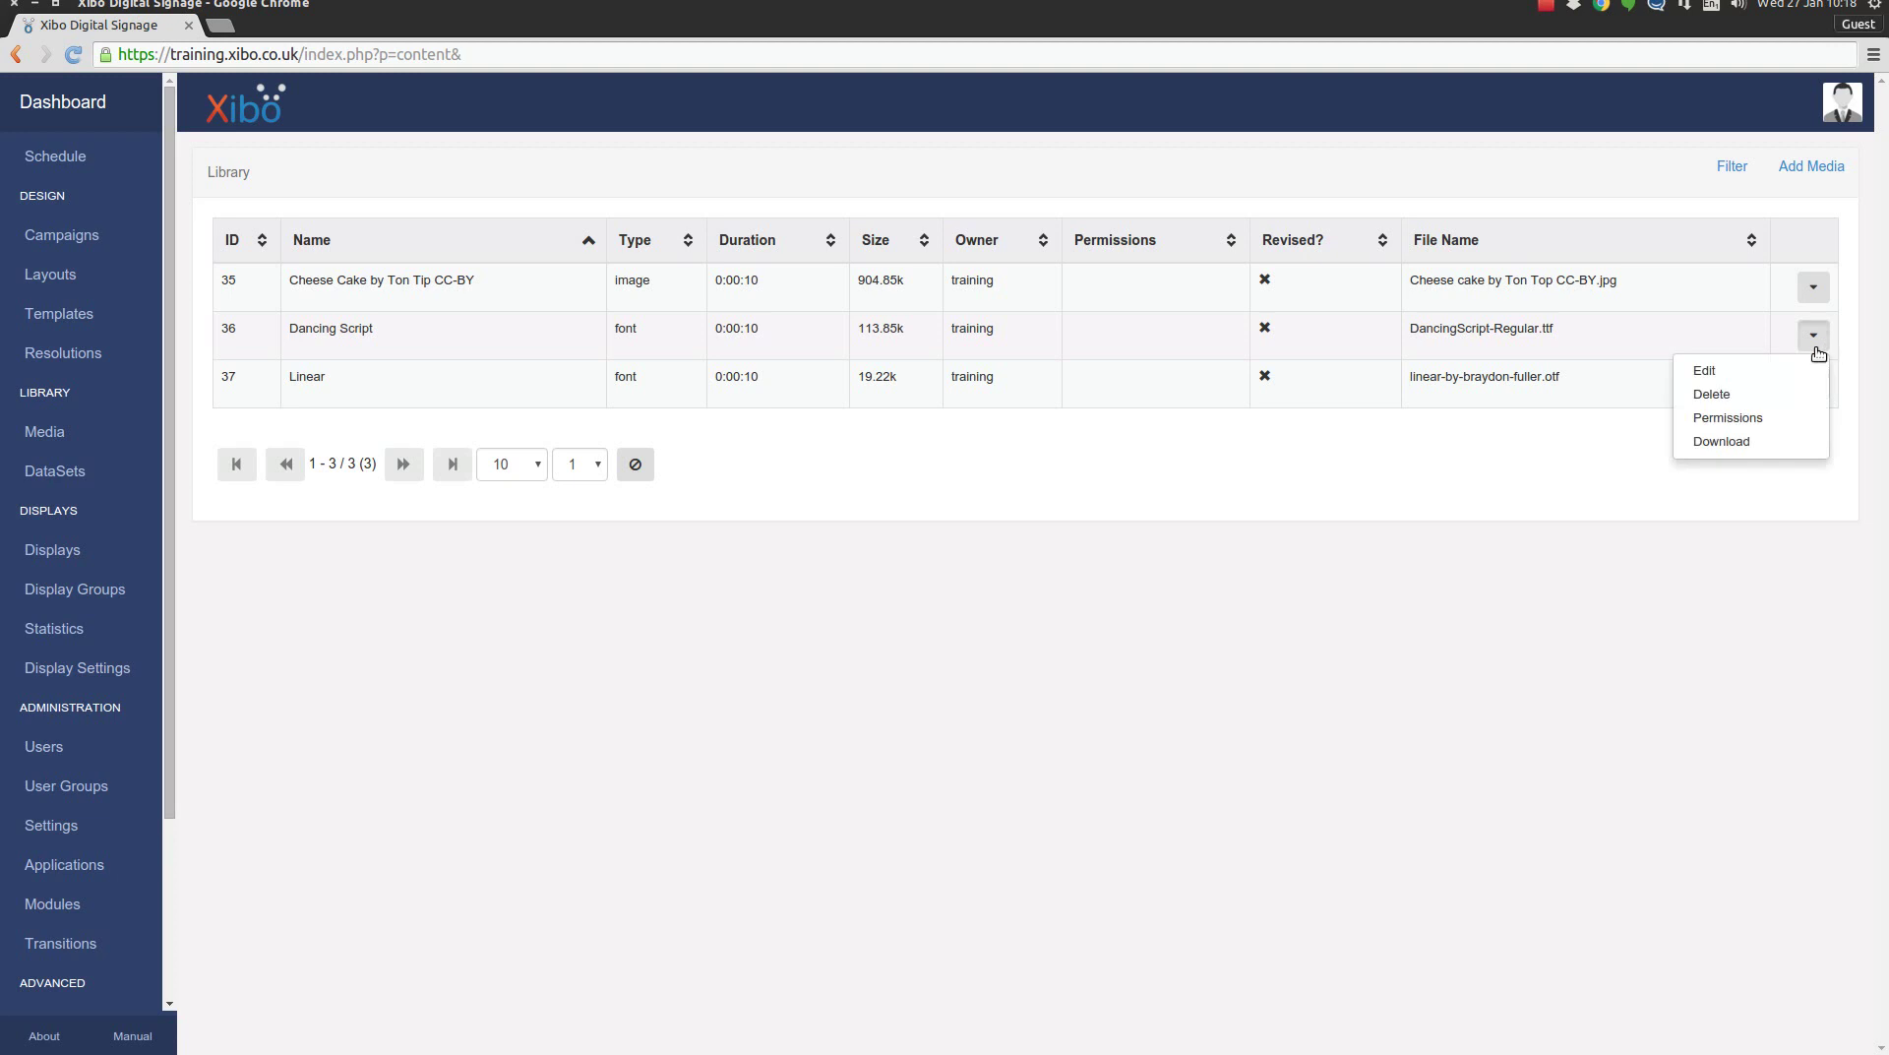
click(1754, 370)
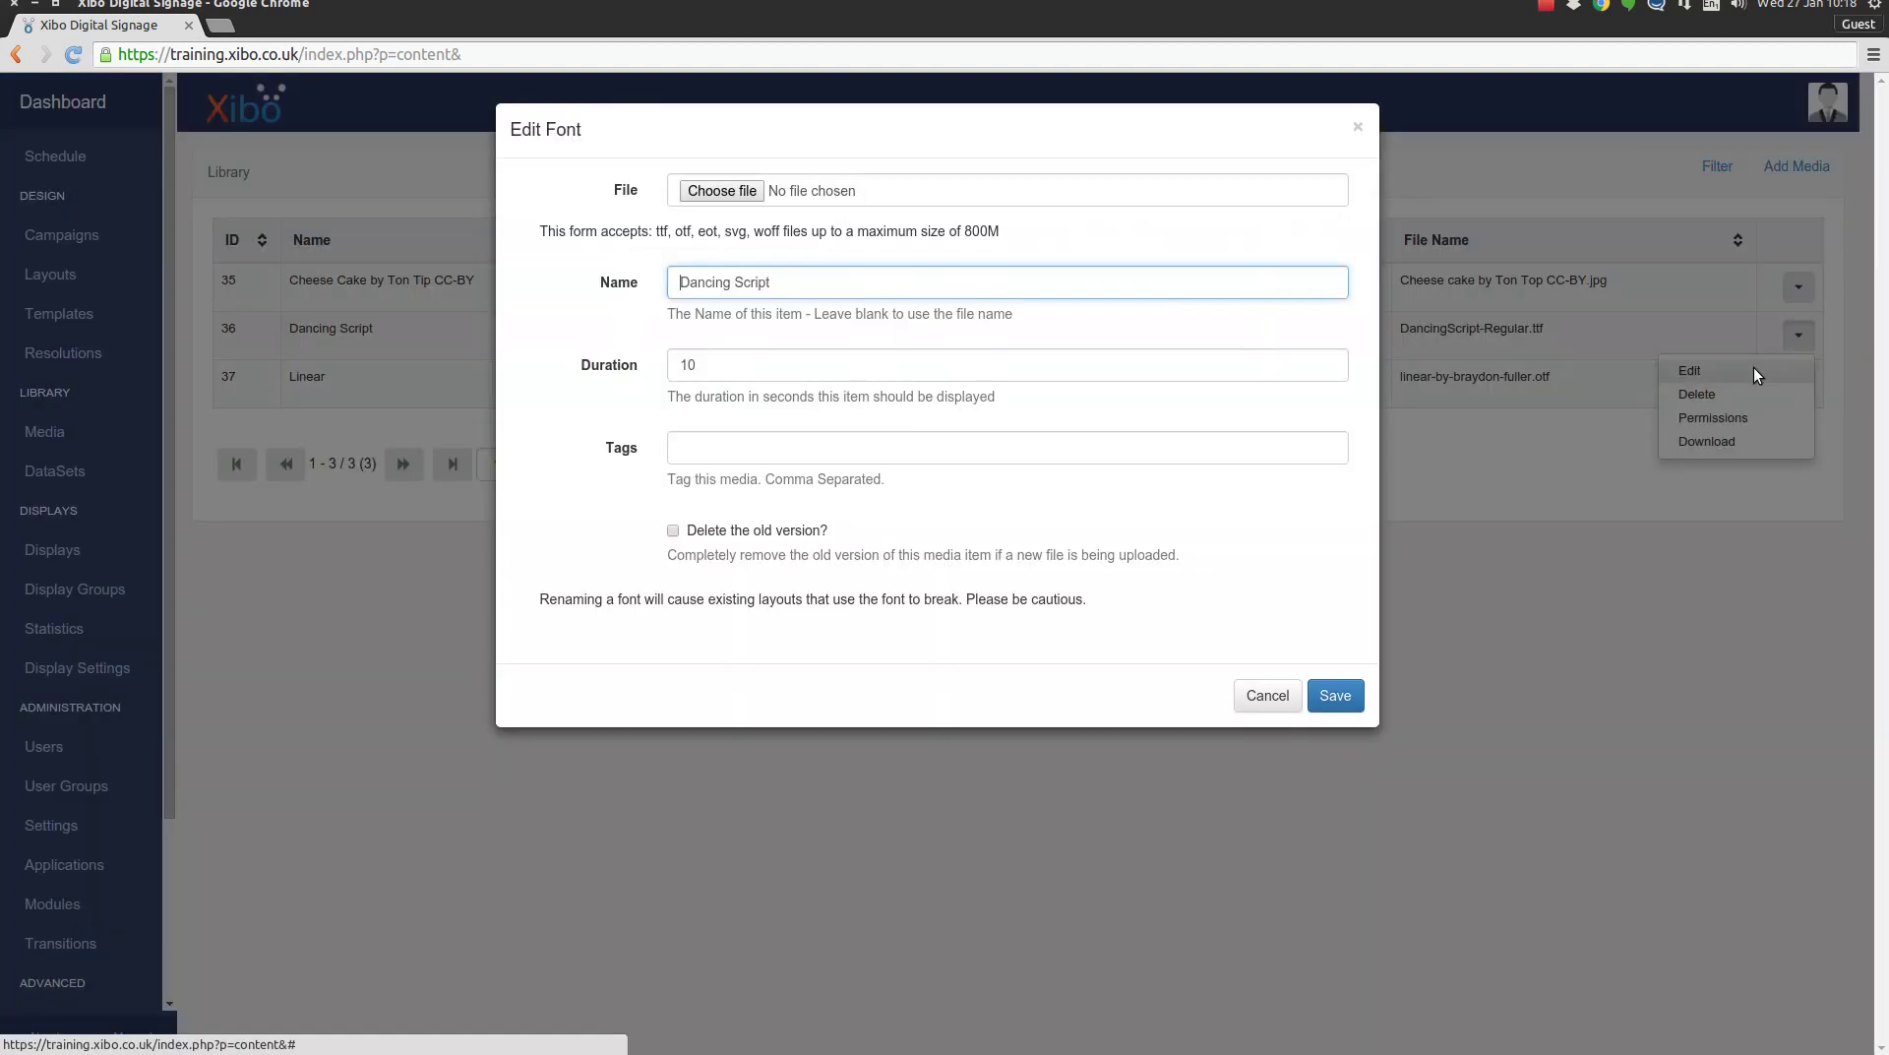
click(1340, 698)
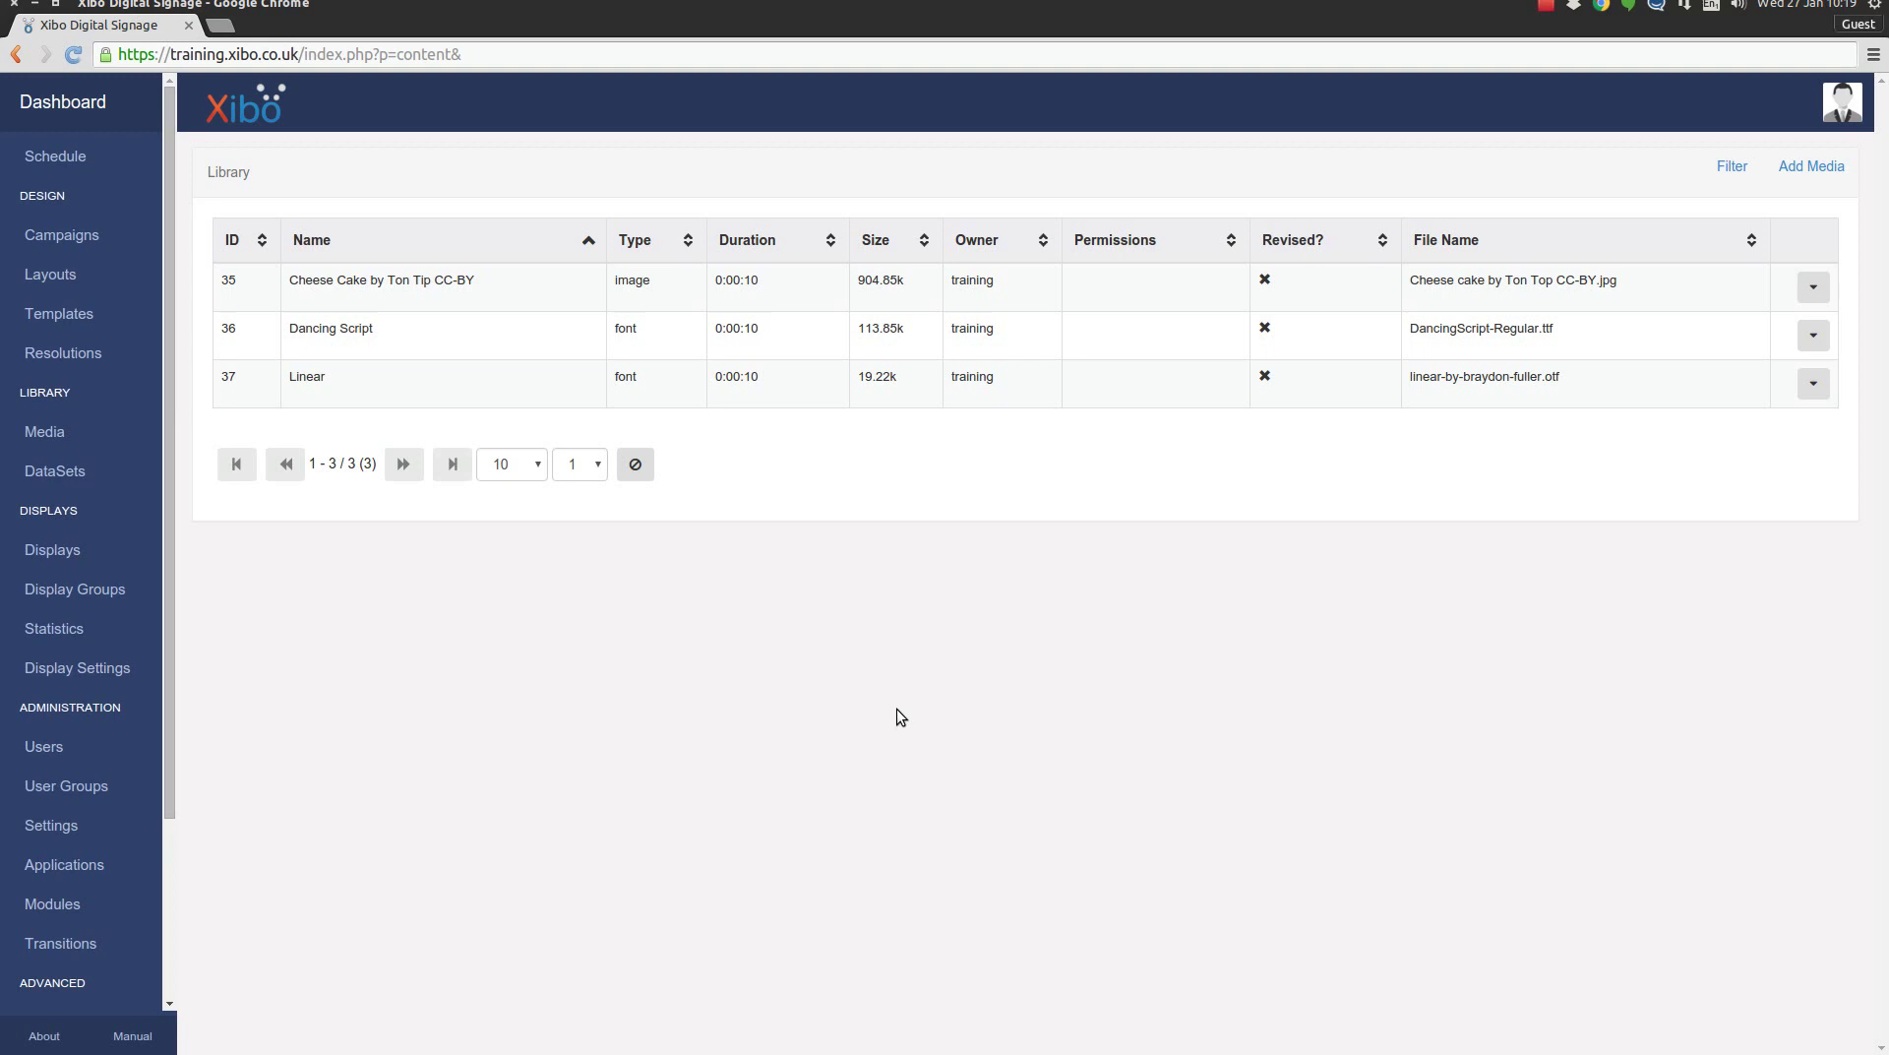
Create a new layout named 'Cake Shop Example' from the Layouts page.
click(47, 279)
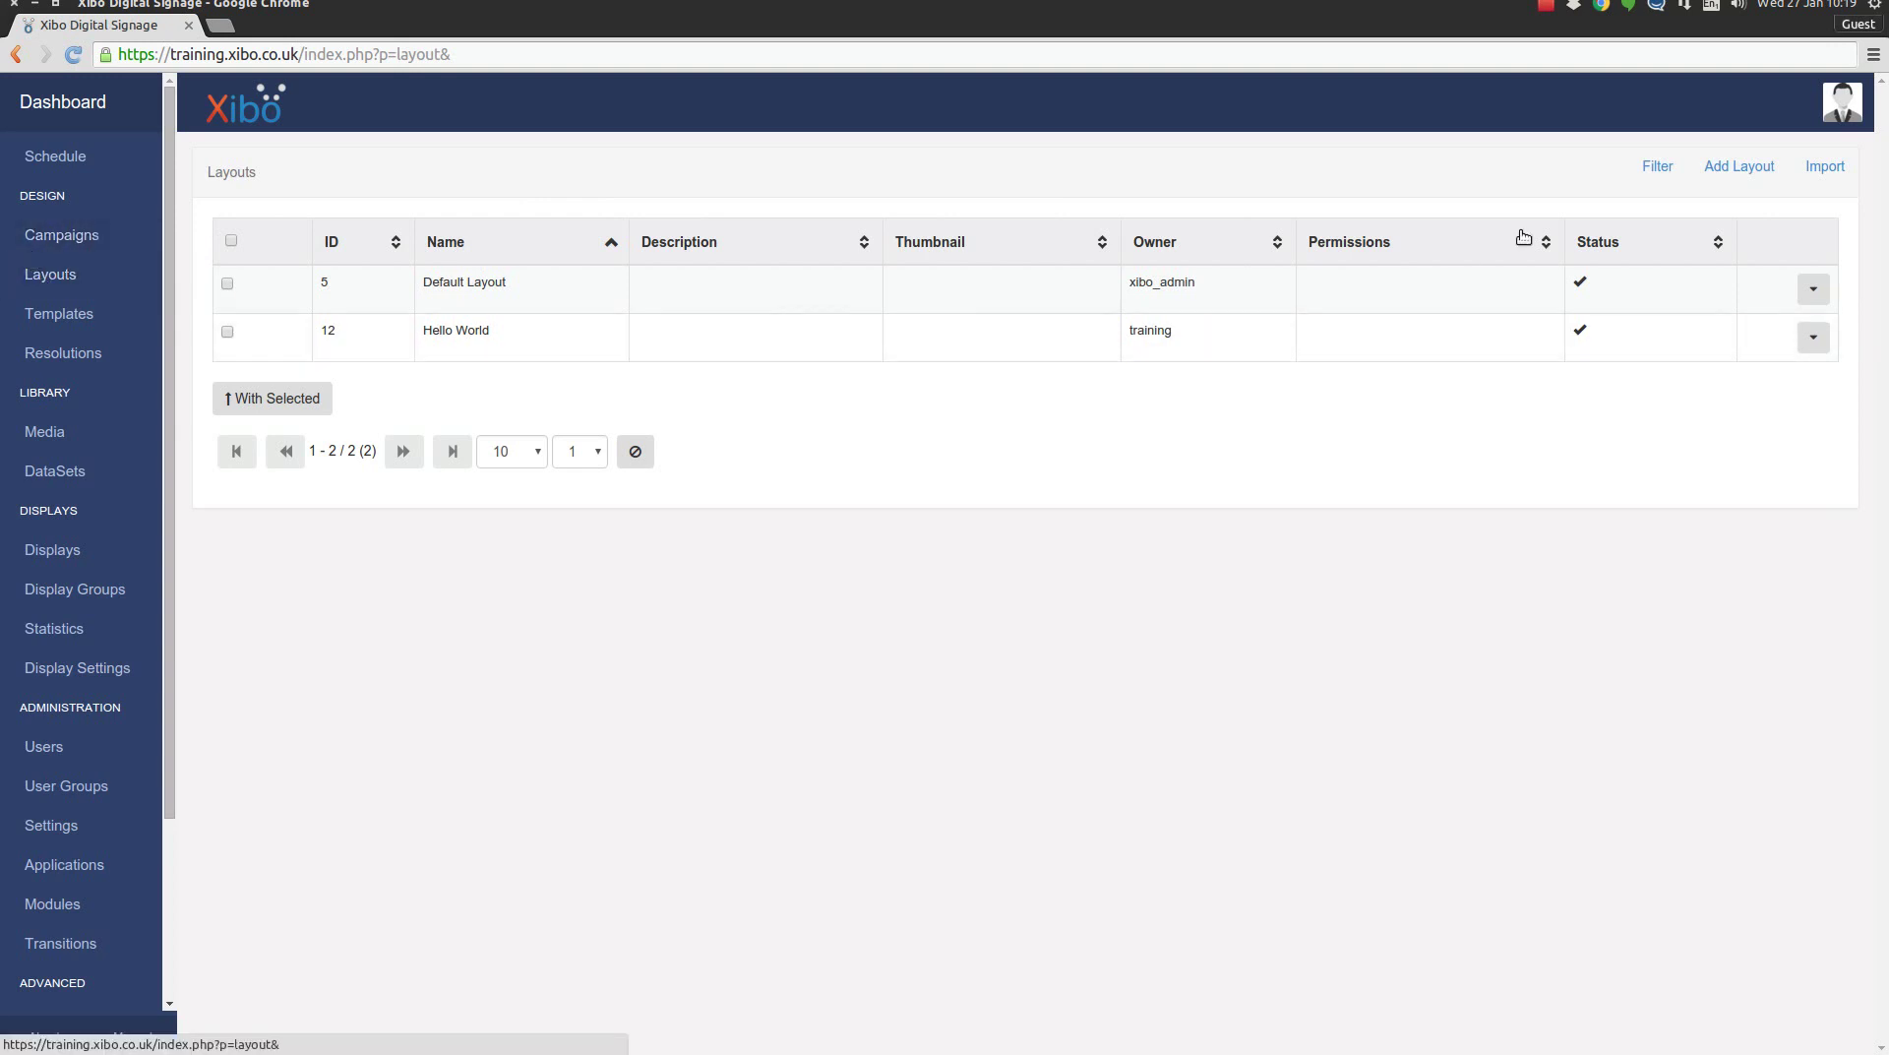
click(1724, 174)
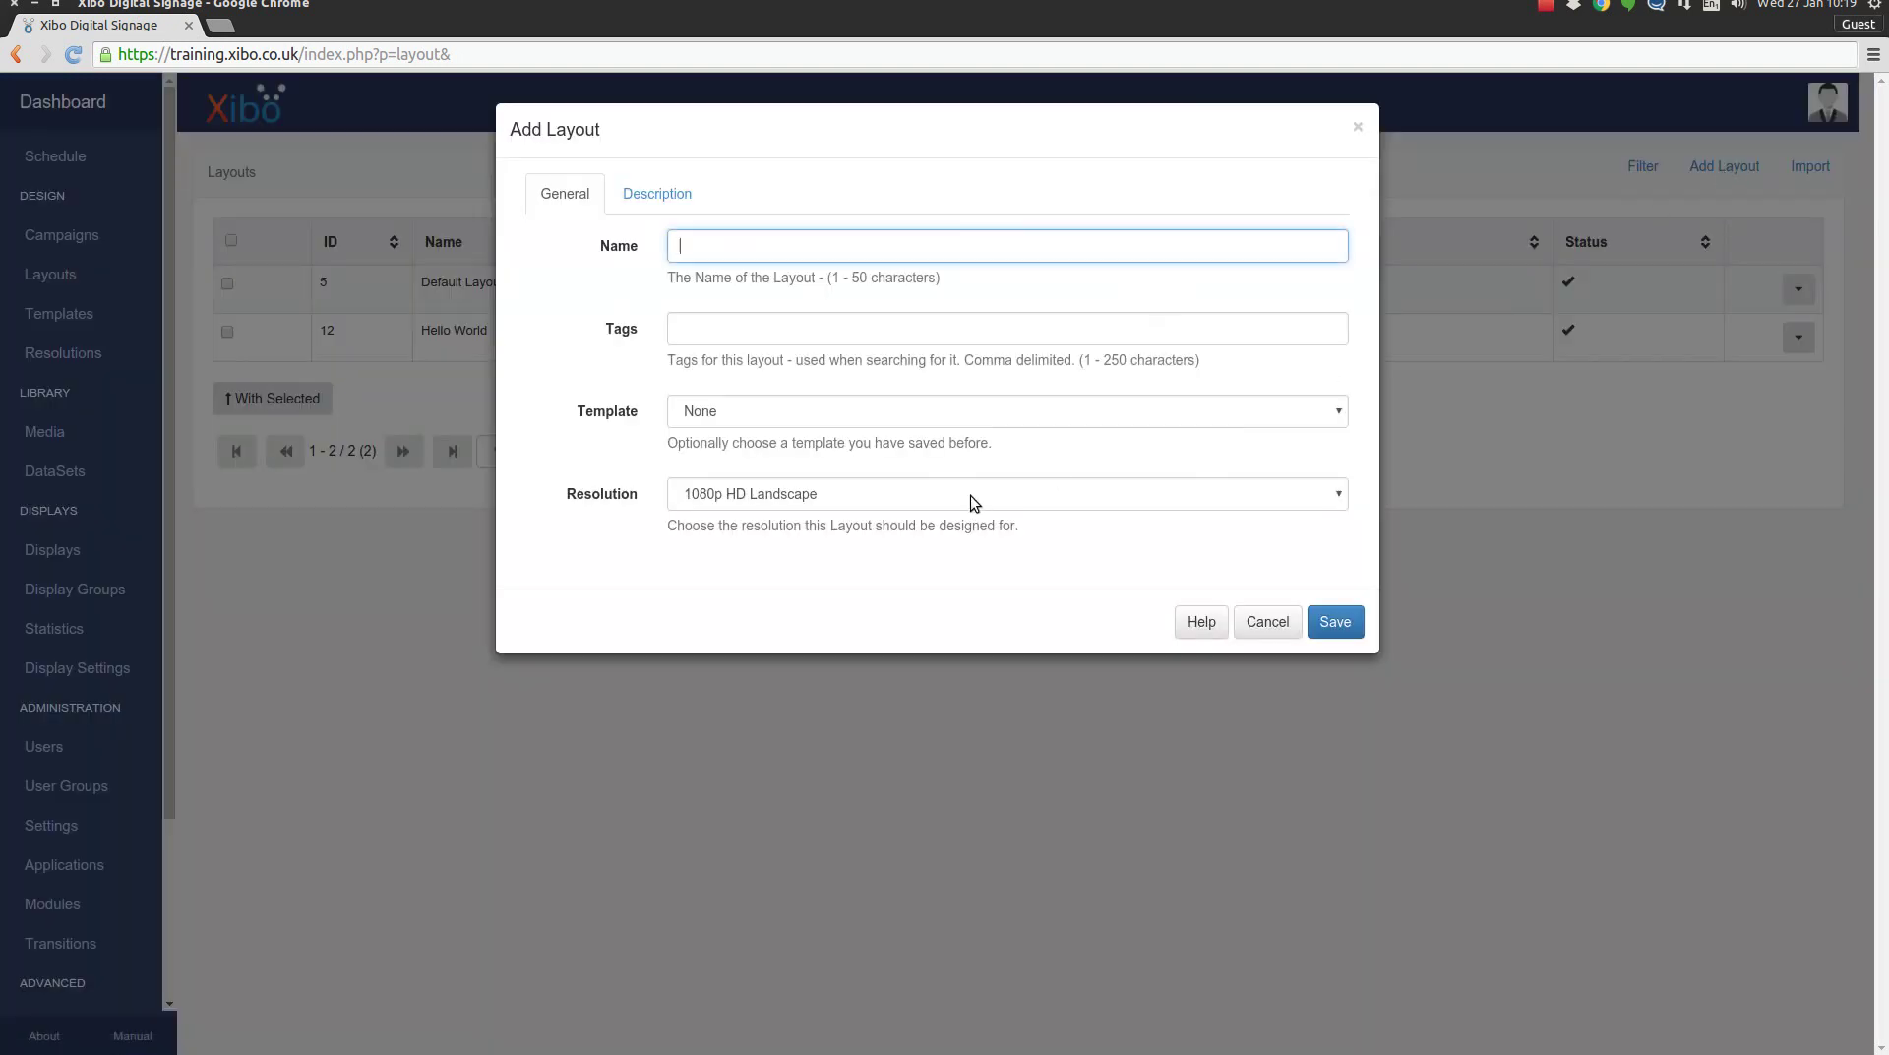
text(Cake Shop Example)
click(1333, 625)
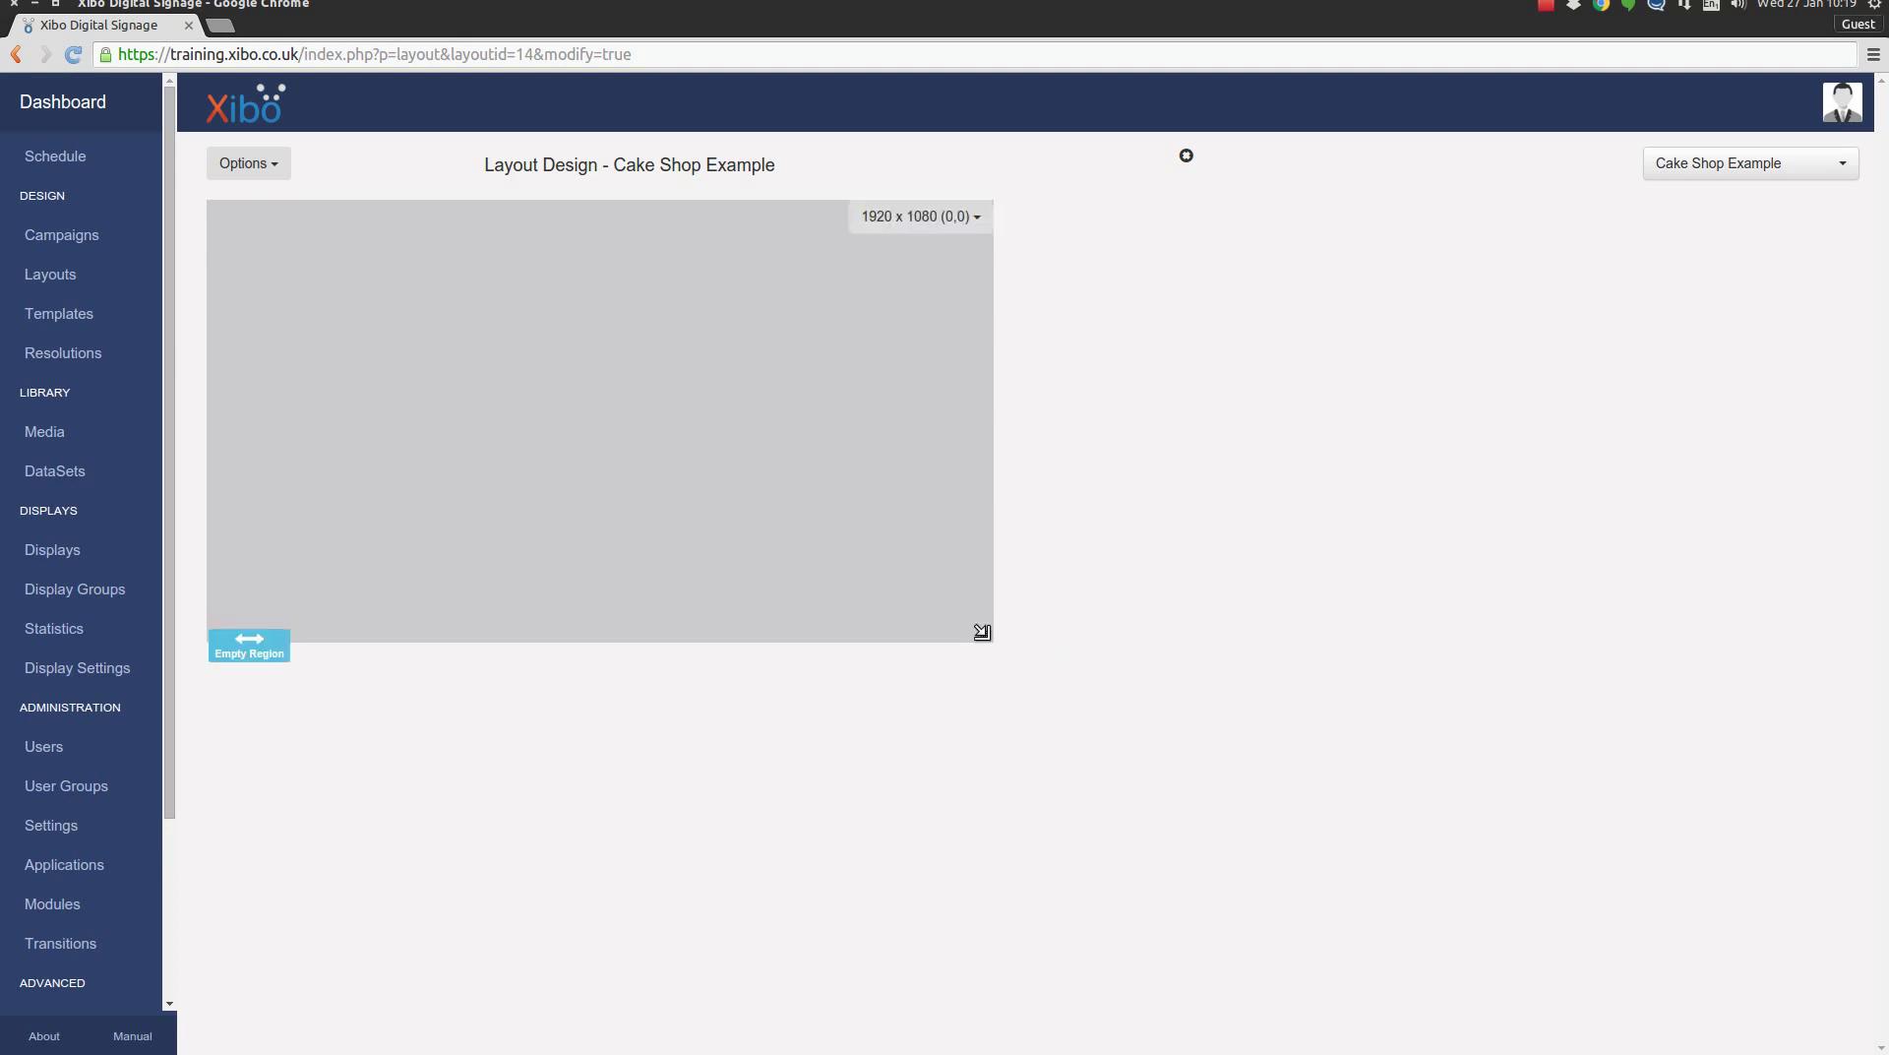
Resize the empty region, then undo so it stays full 1920 x 1080.
drag(986, 634, 766, 528)
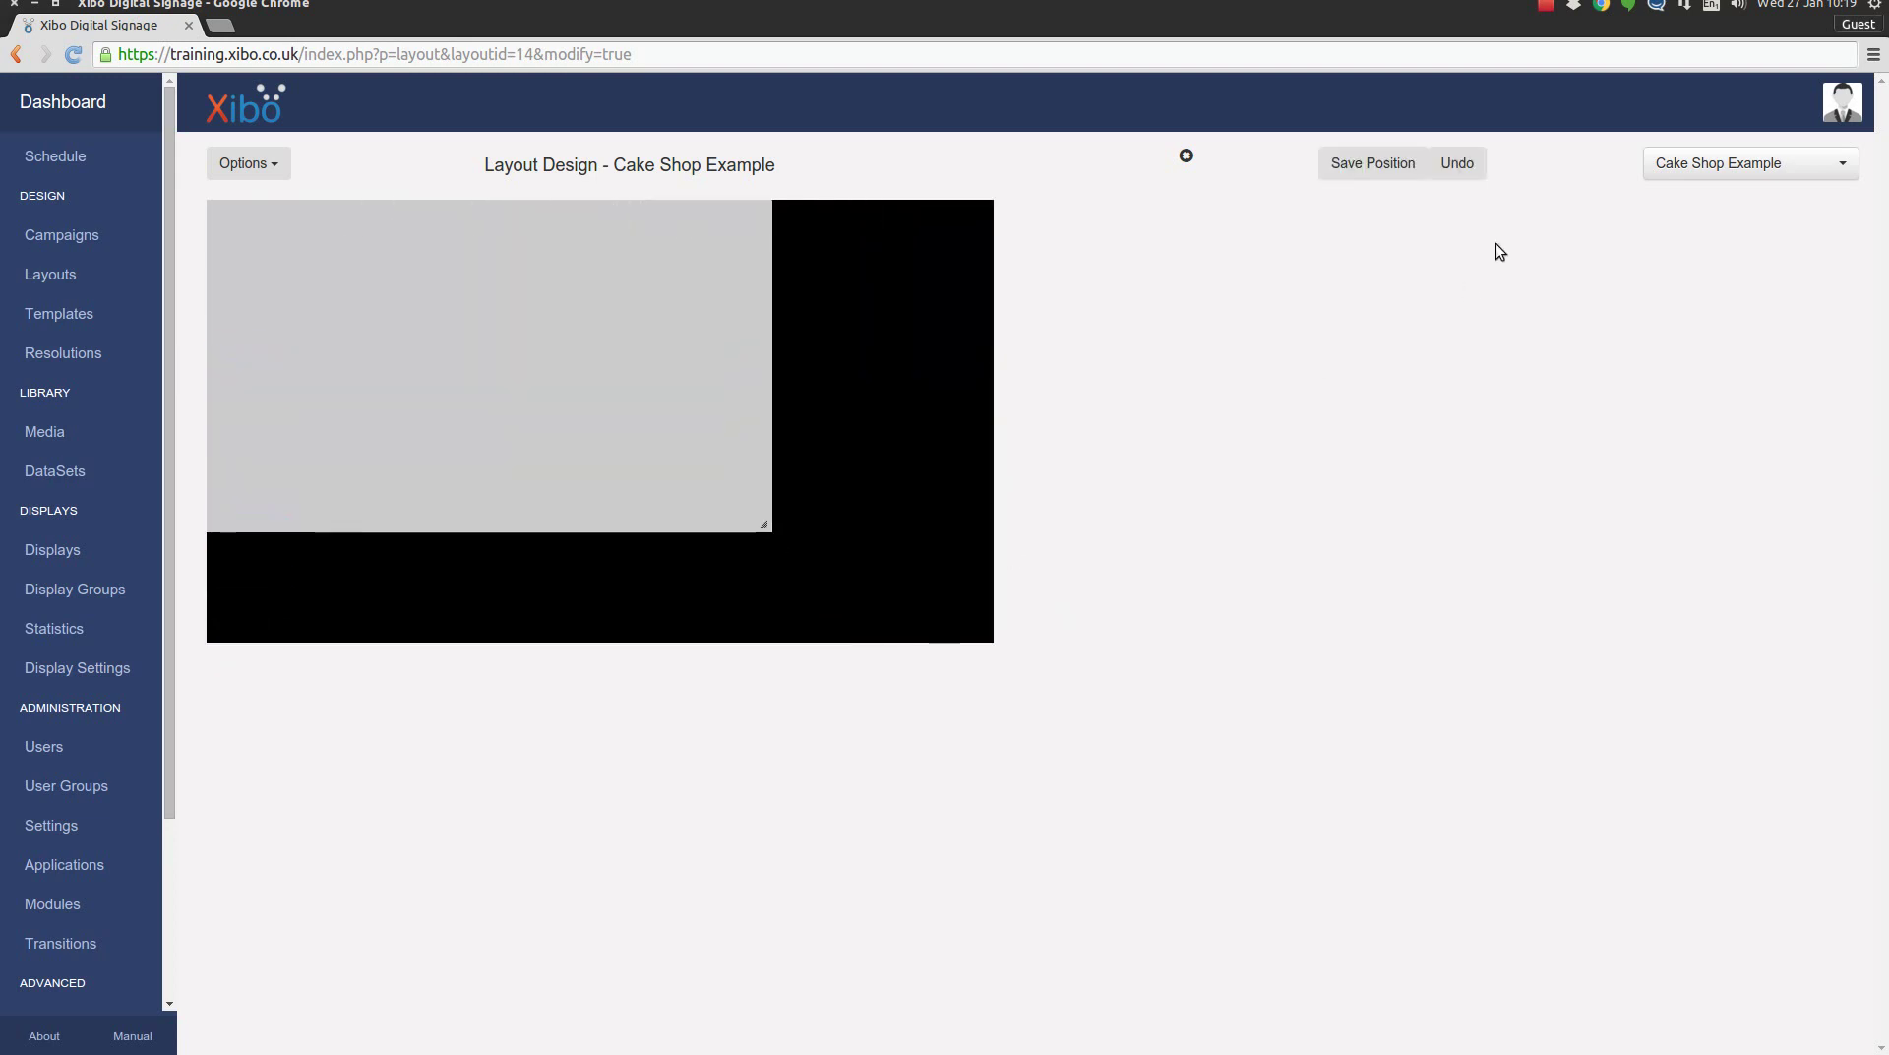
click(1450, 171)
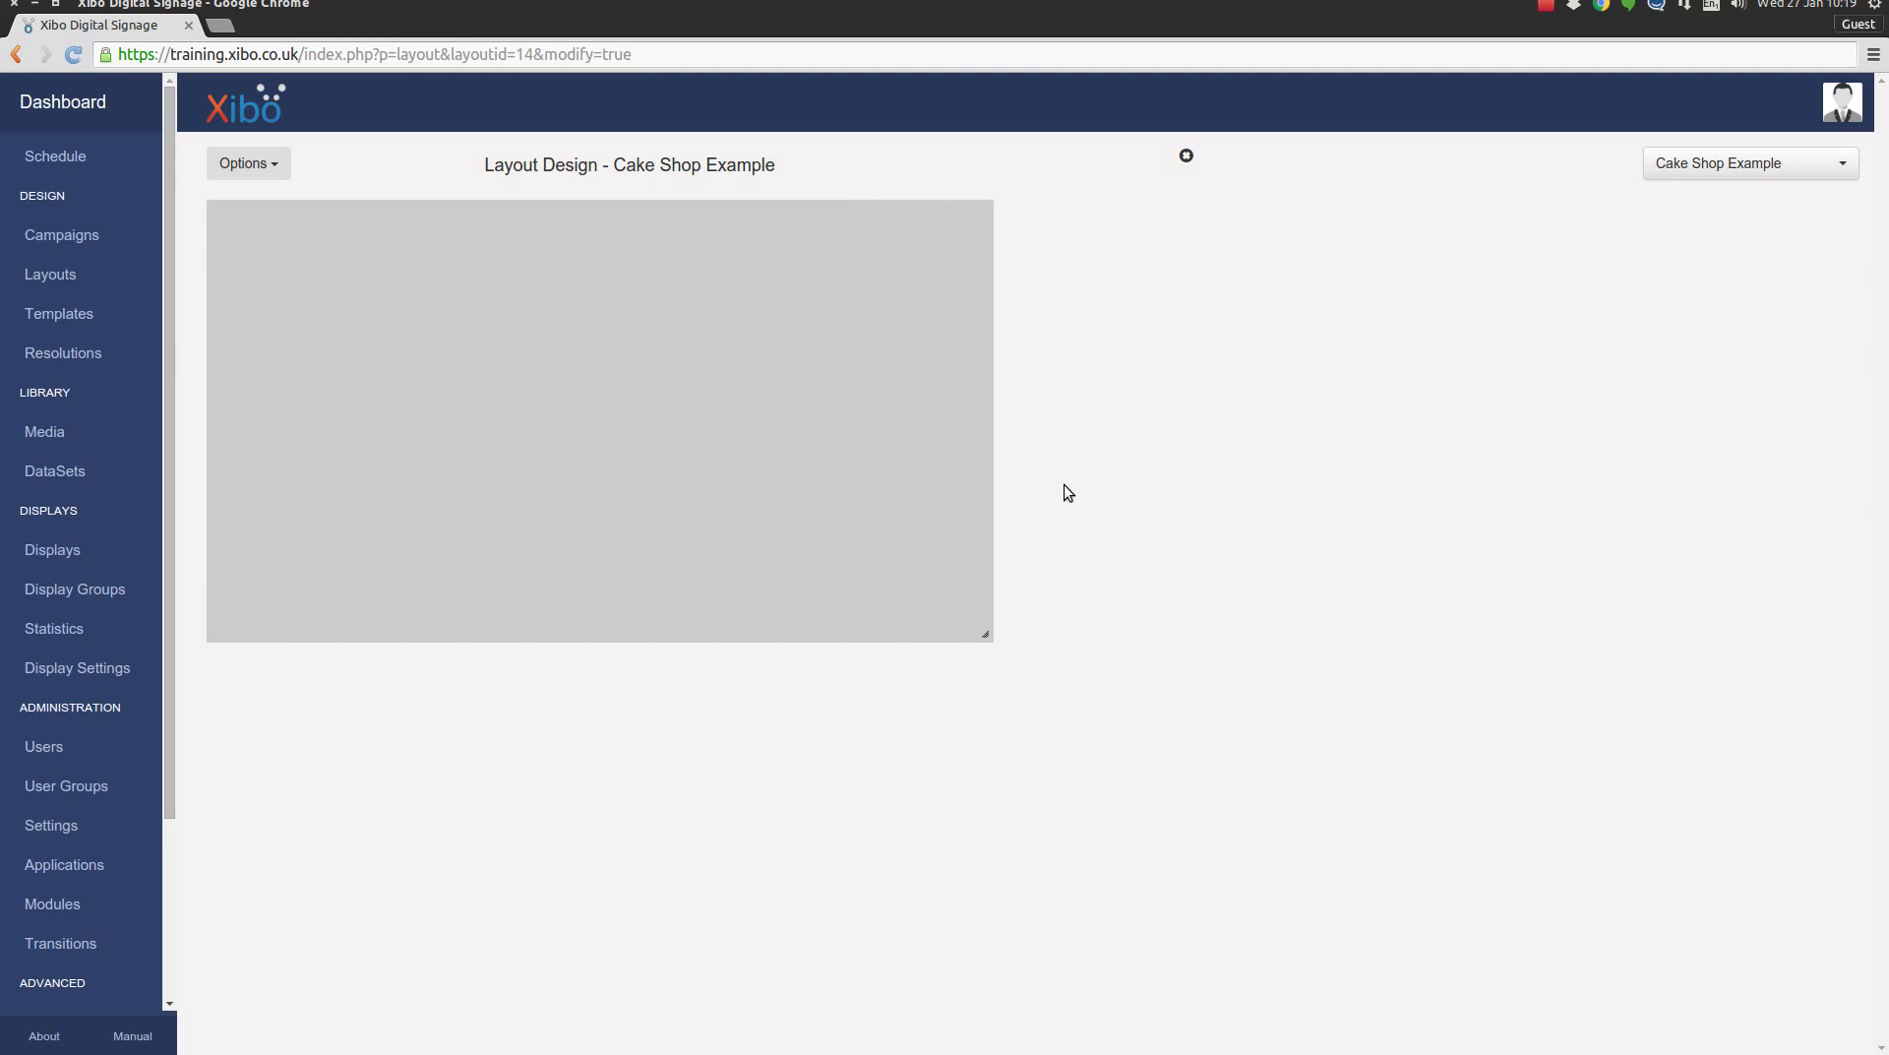
click(254, 166)
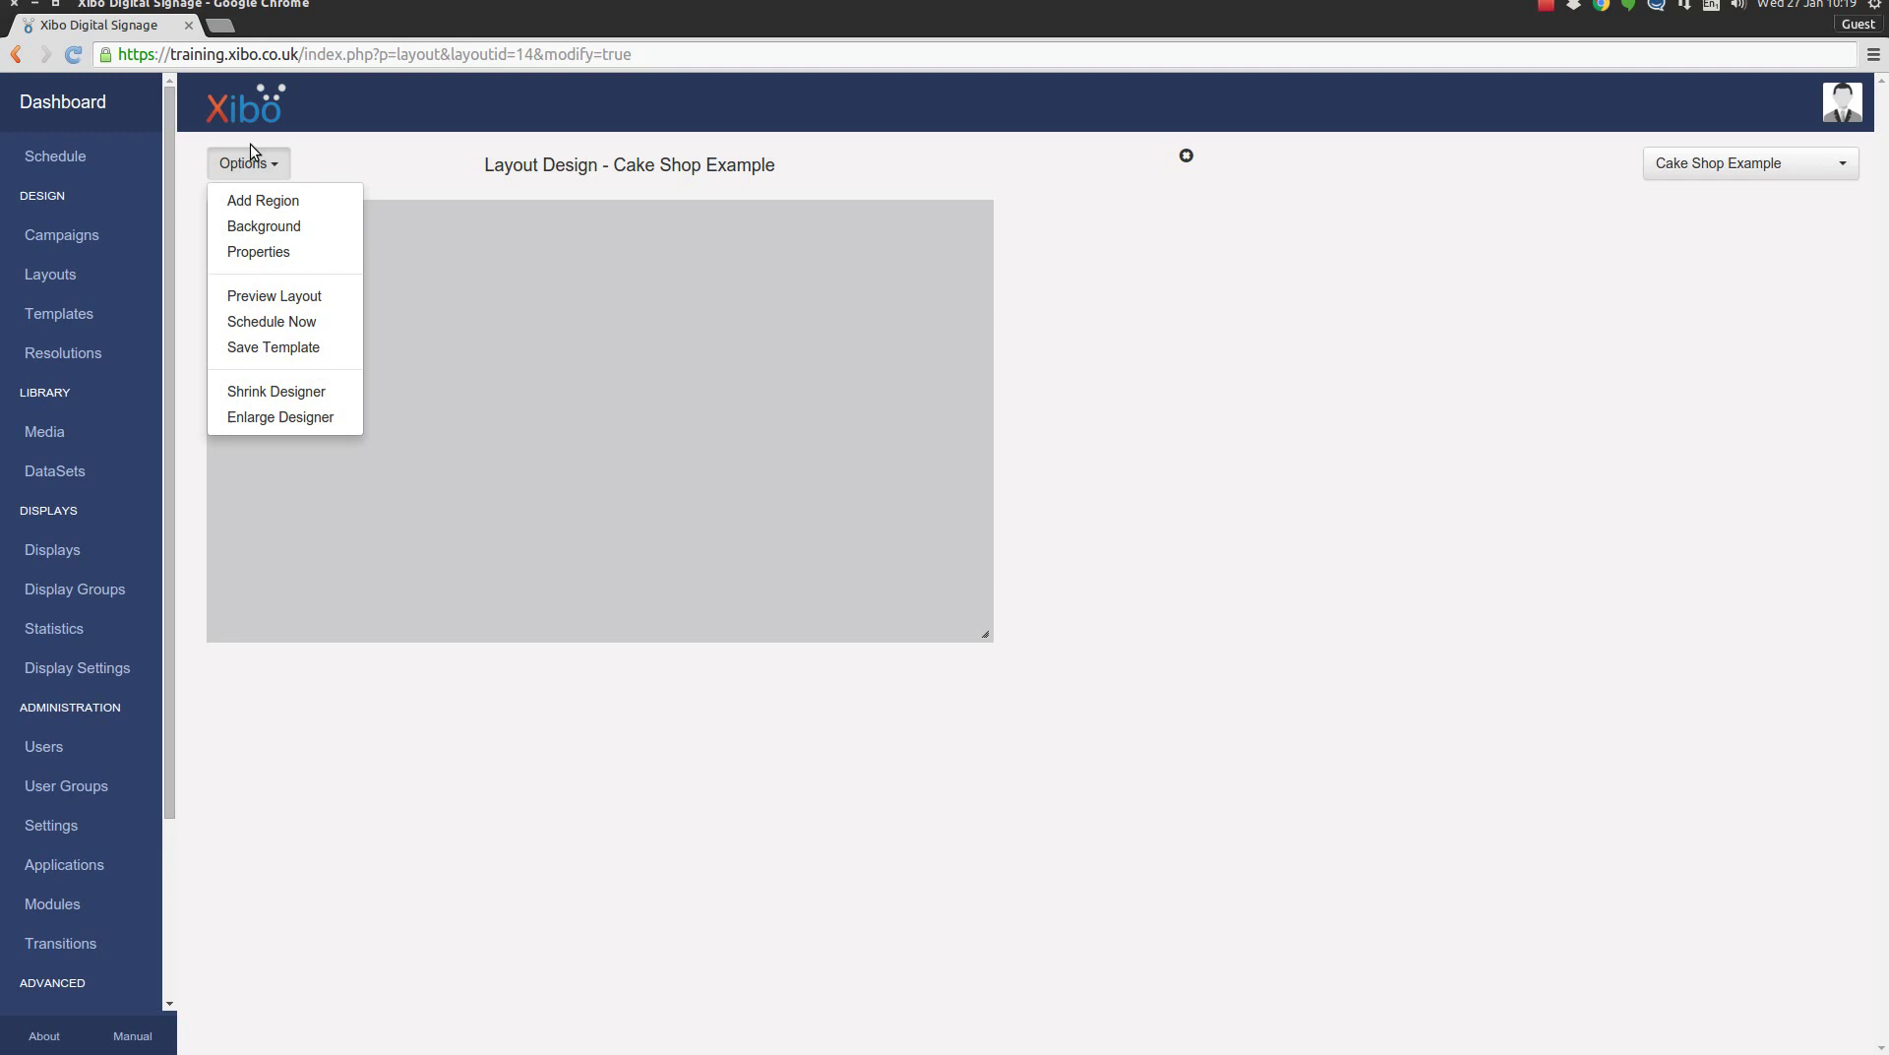
Set the layout's background image to 'Cheese Cake by Ton Tip CC-BY'.
click(253, 229)
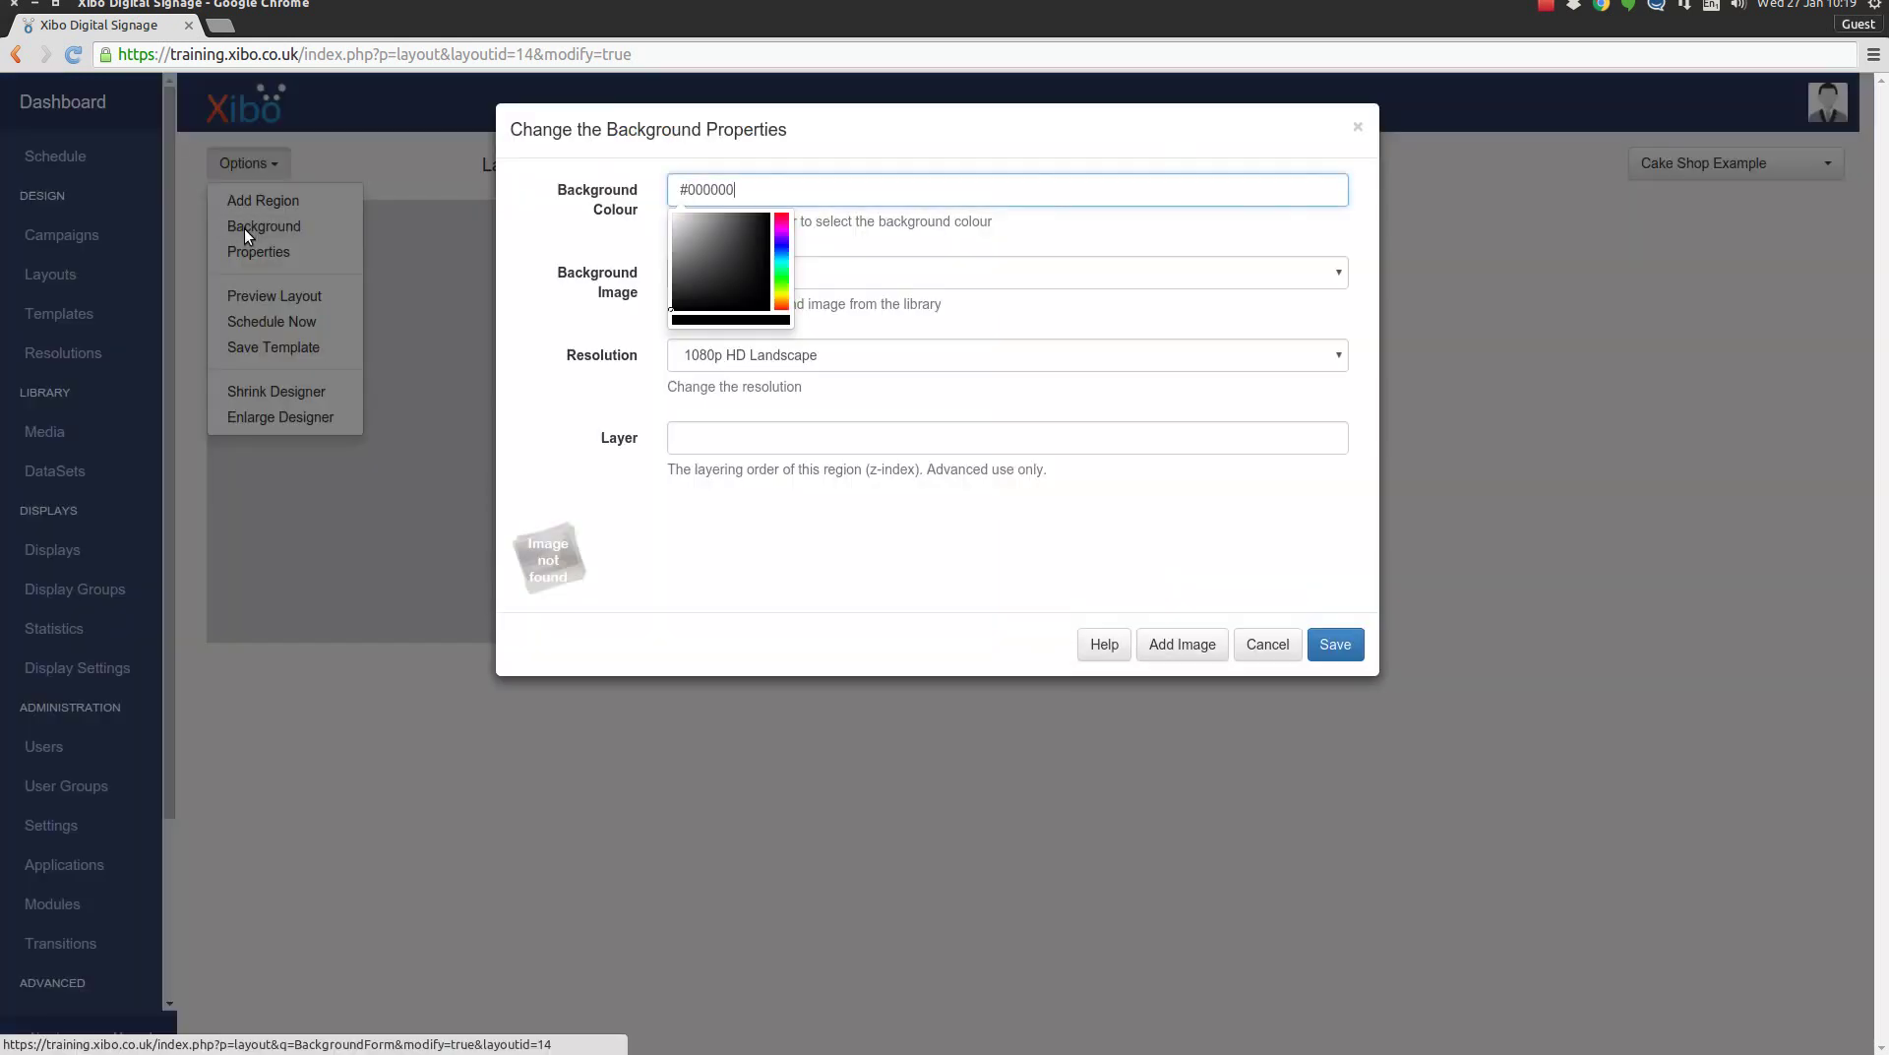
click(817, 610)
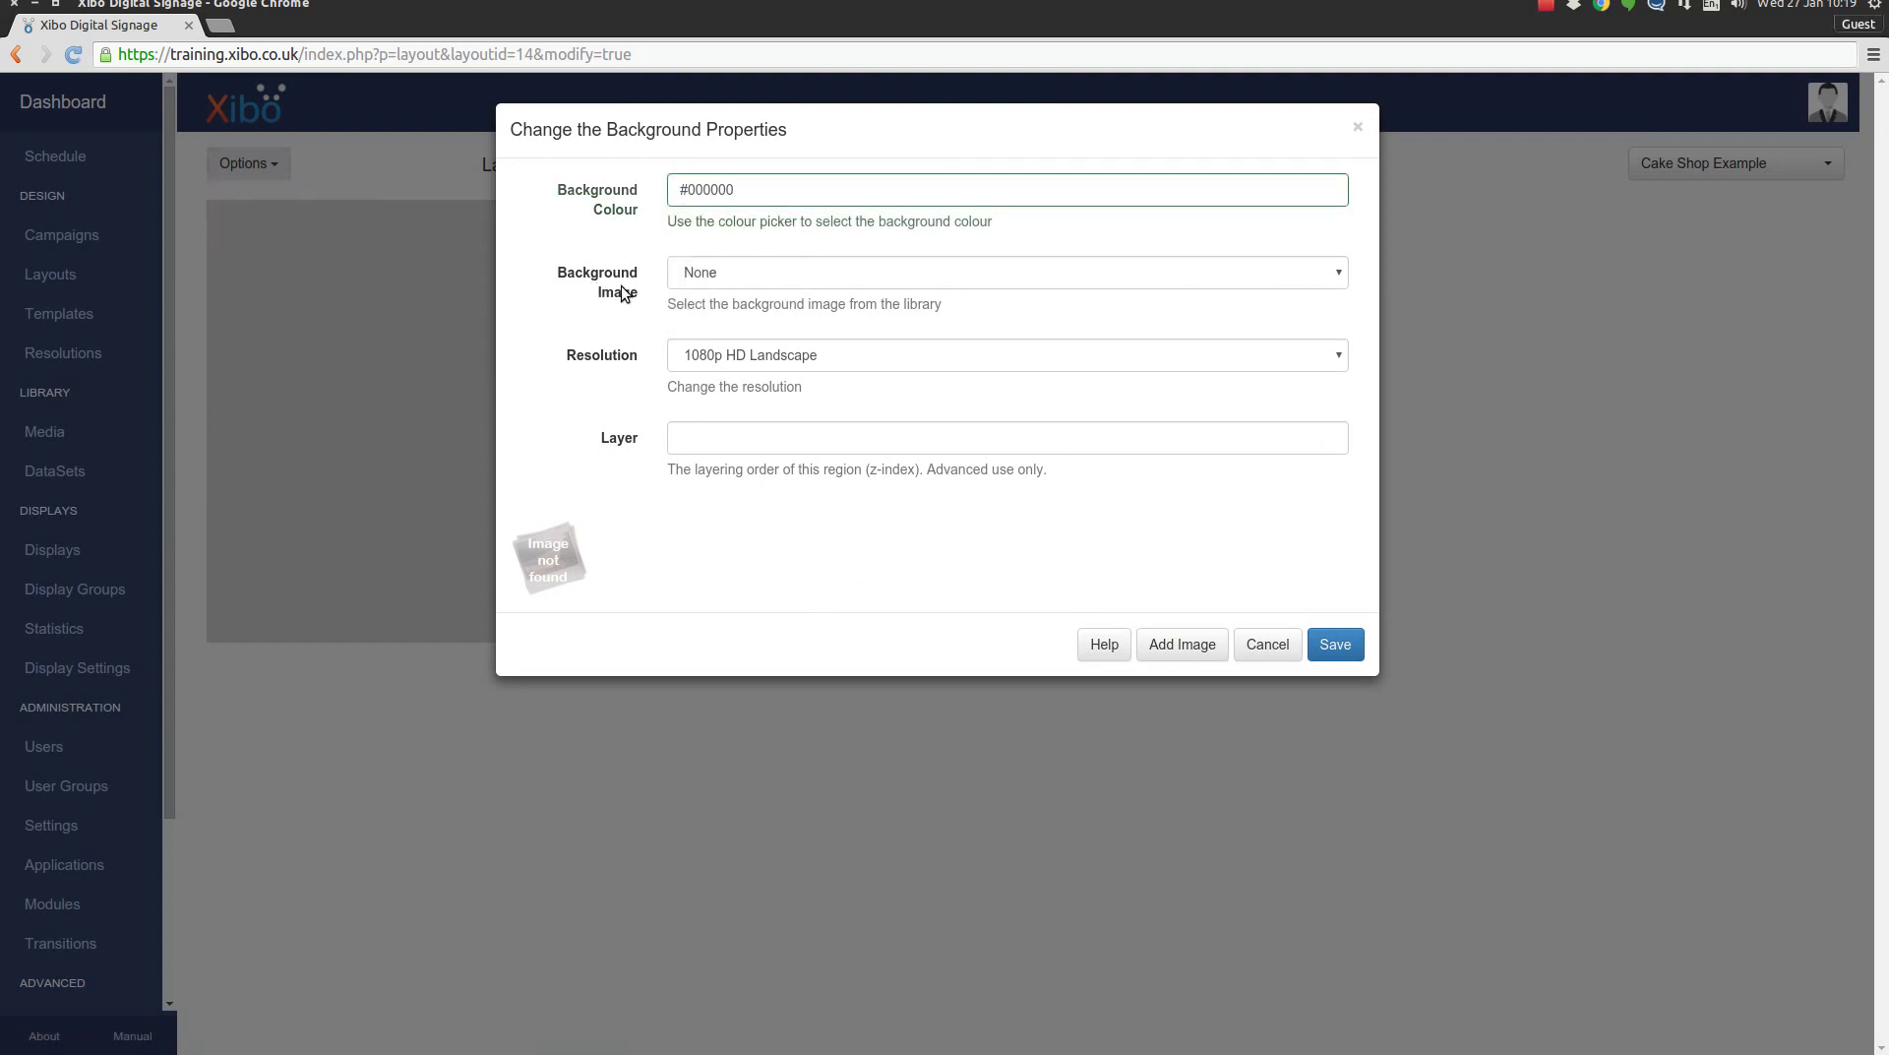
click(1342, 270)
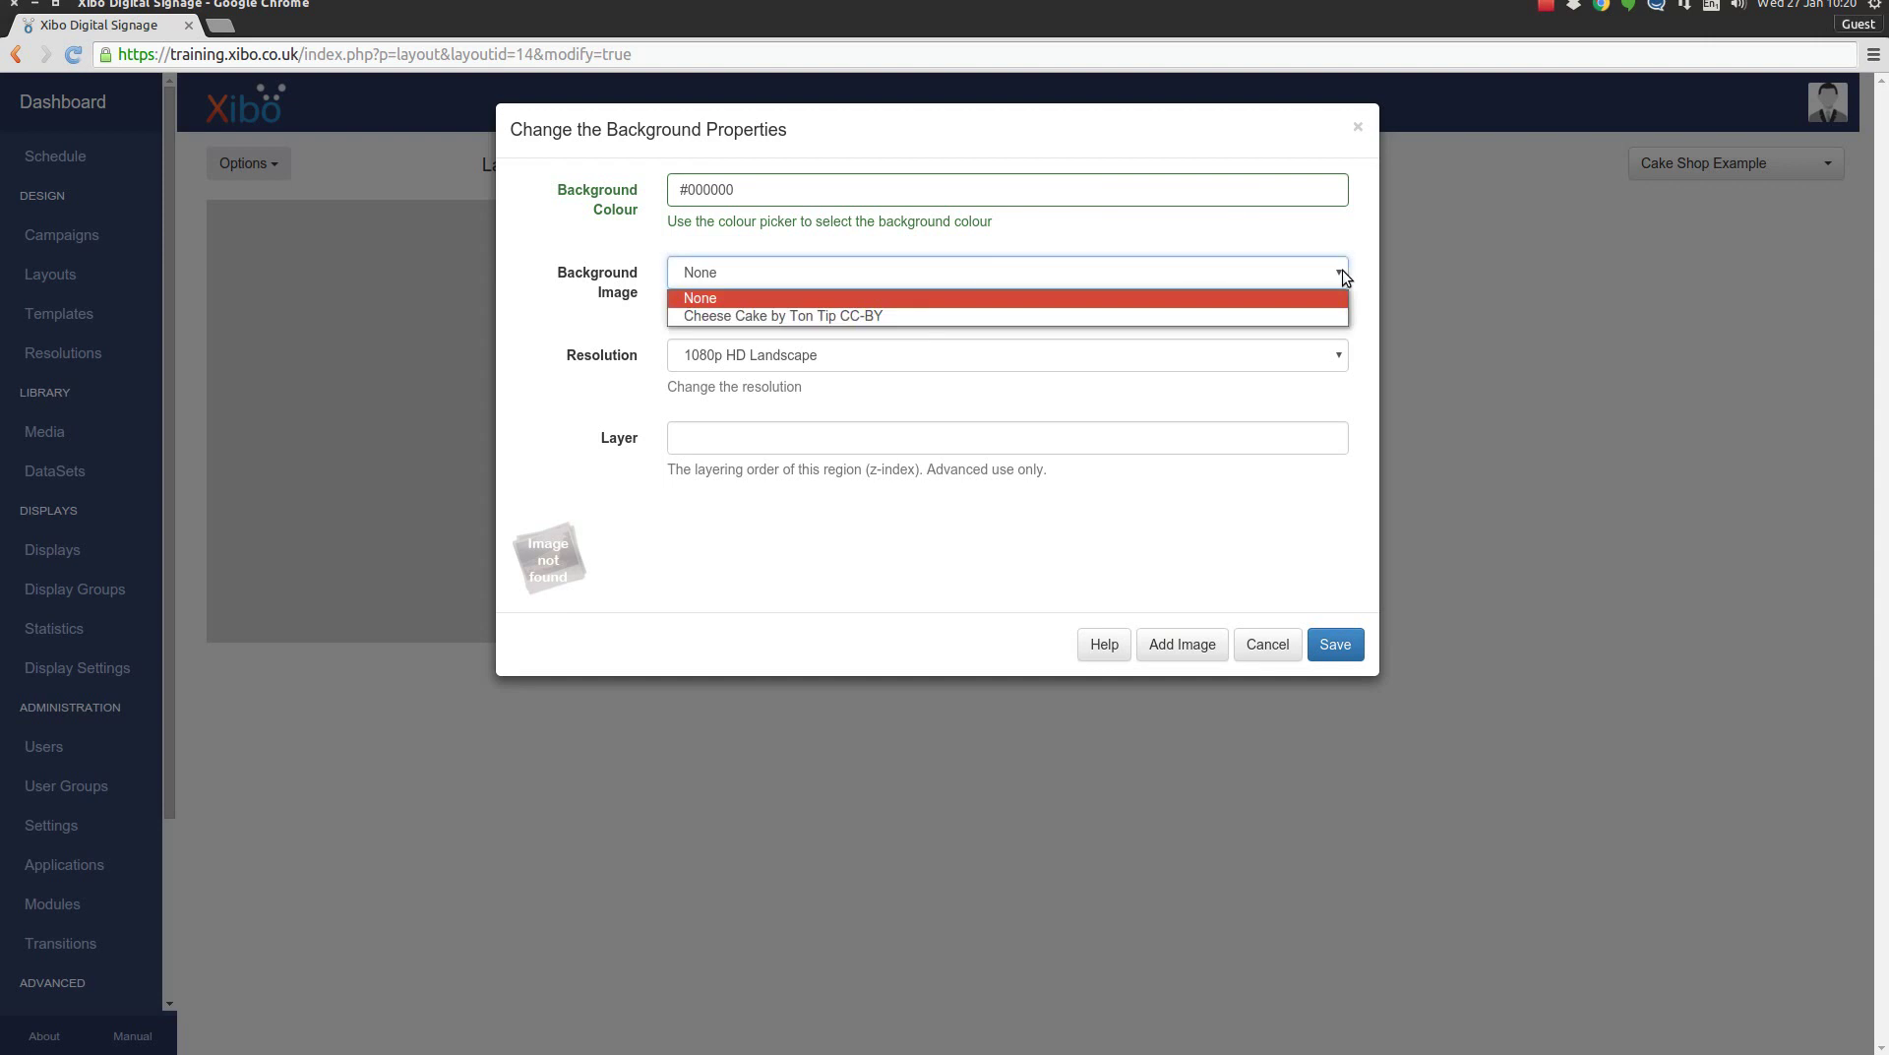
click(849, 313)
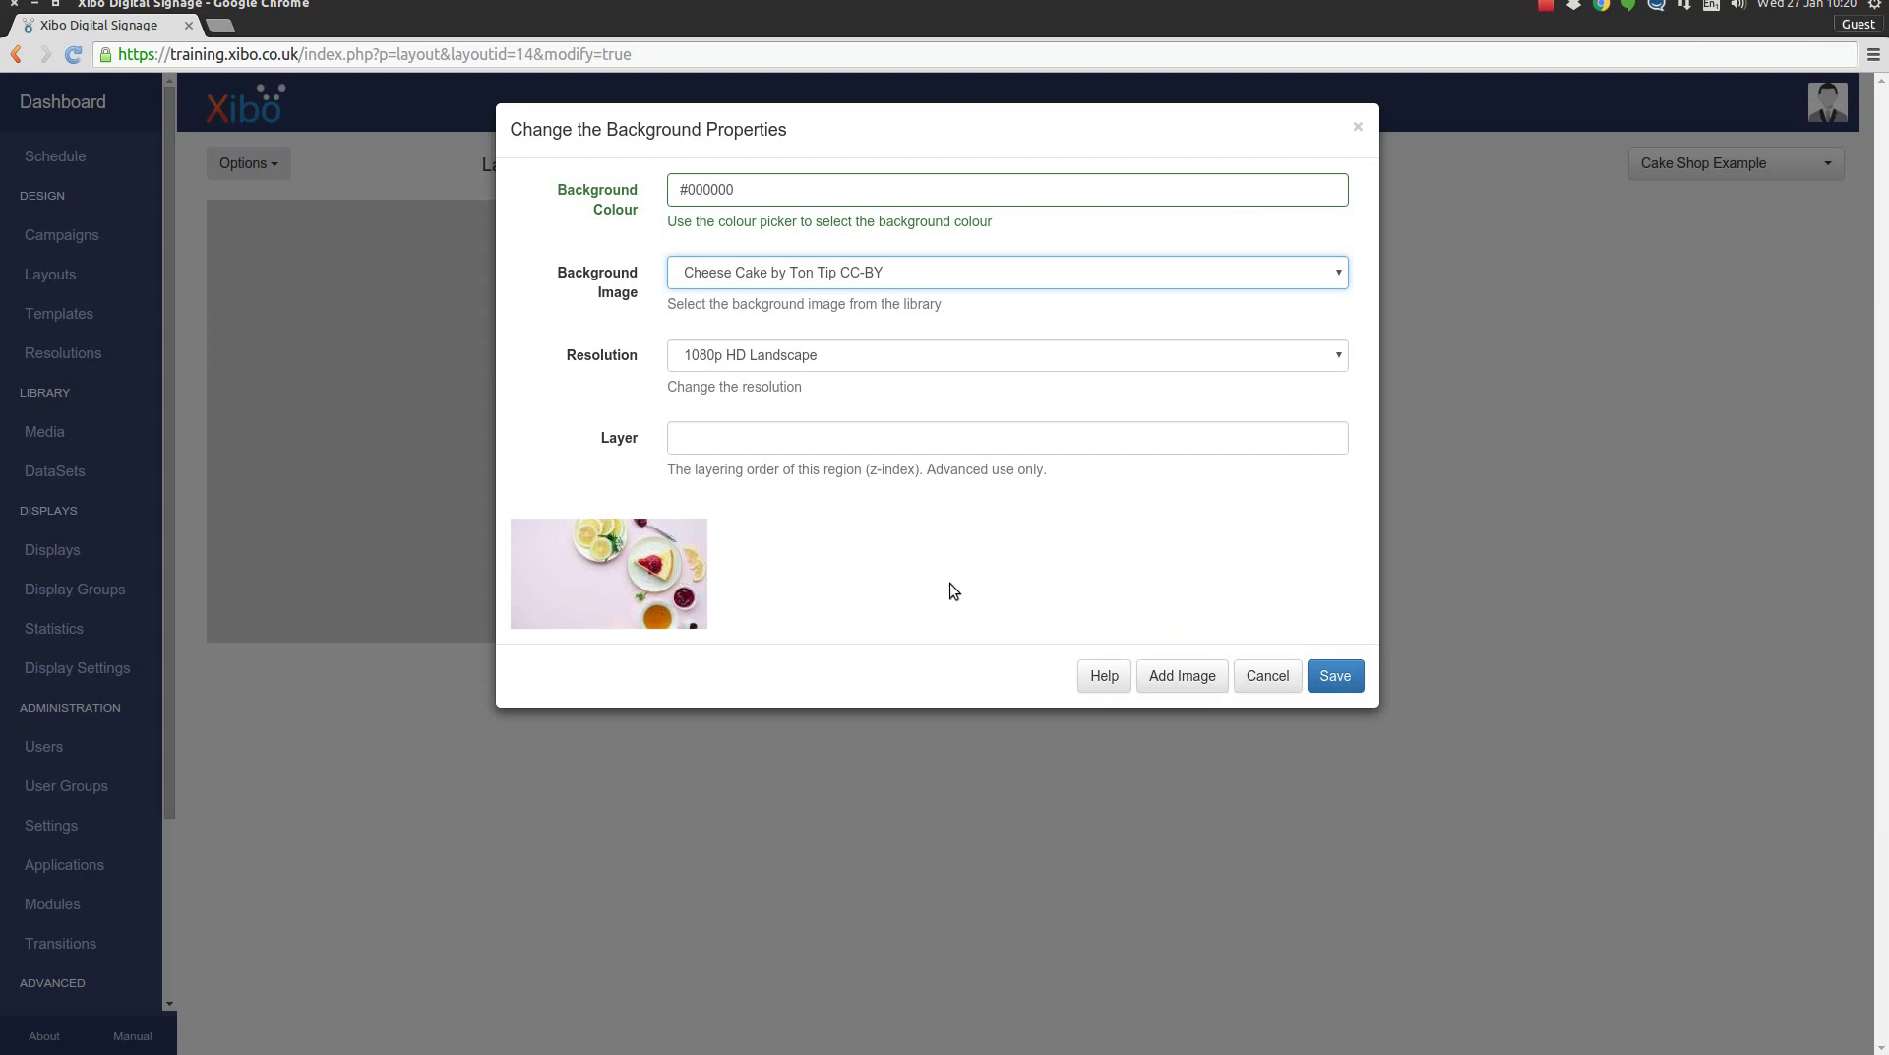
click(1342, 681)
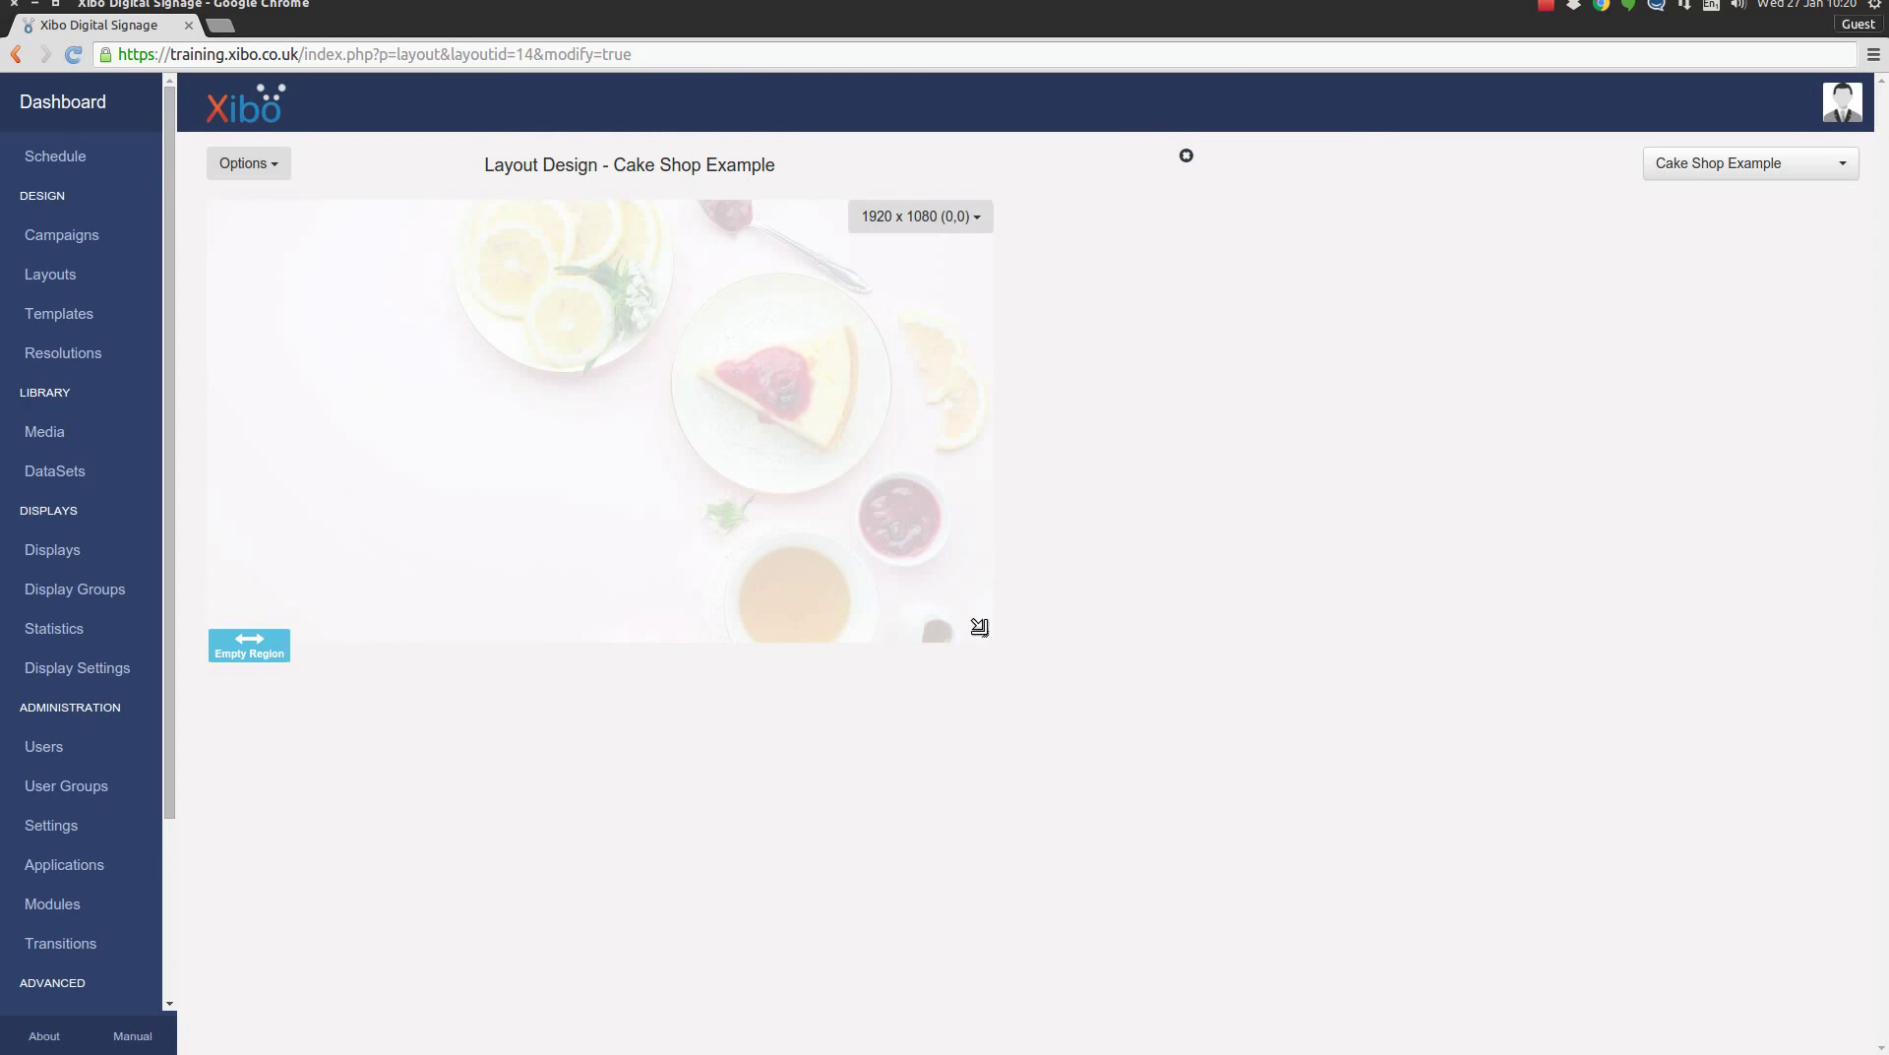
Adjust the region, then save a pale pink layout background colour.
drag(985, 634, 558, 420)
drag(410, 334, 480, 372)
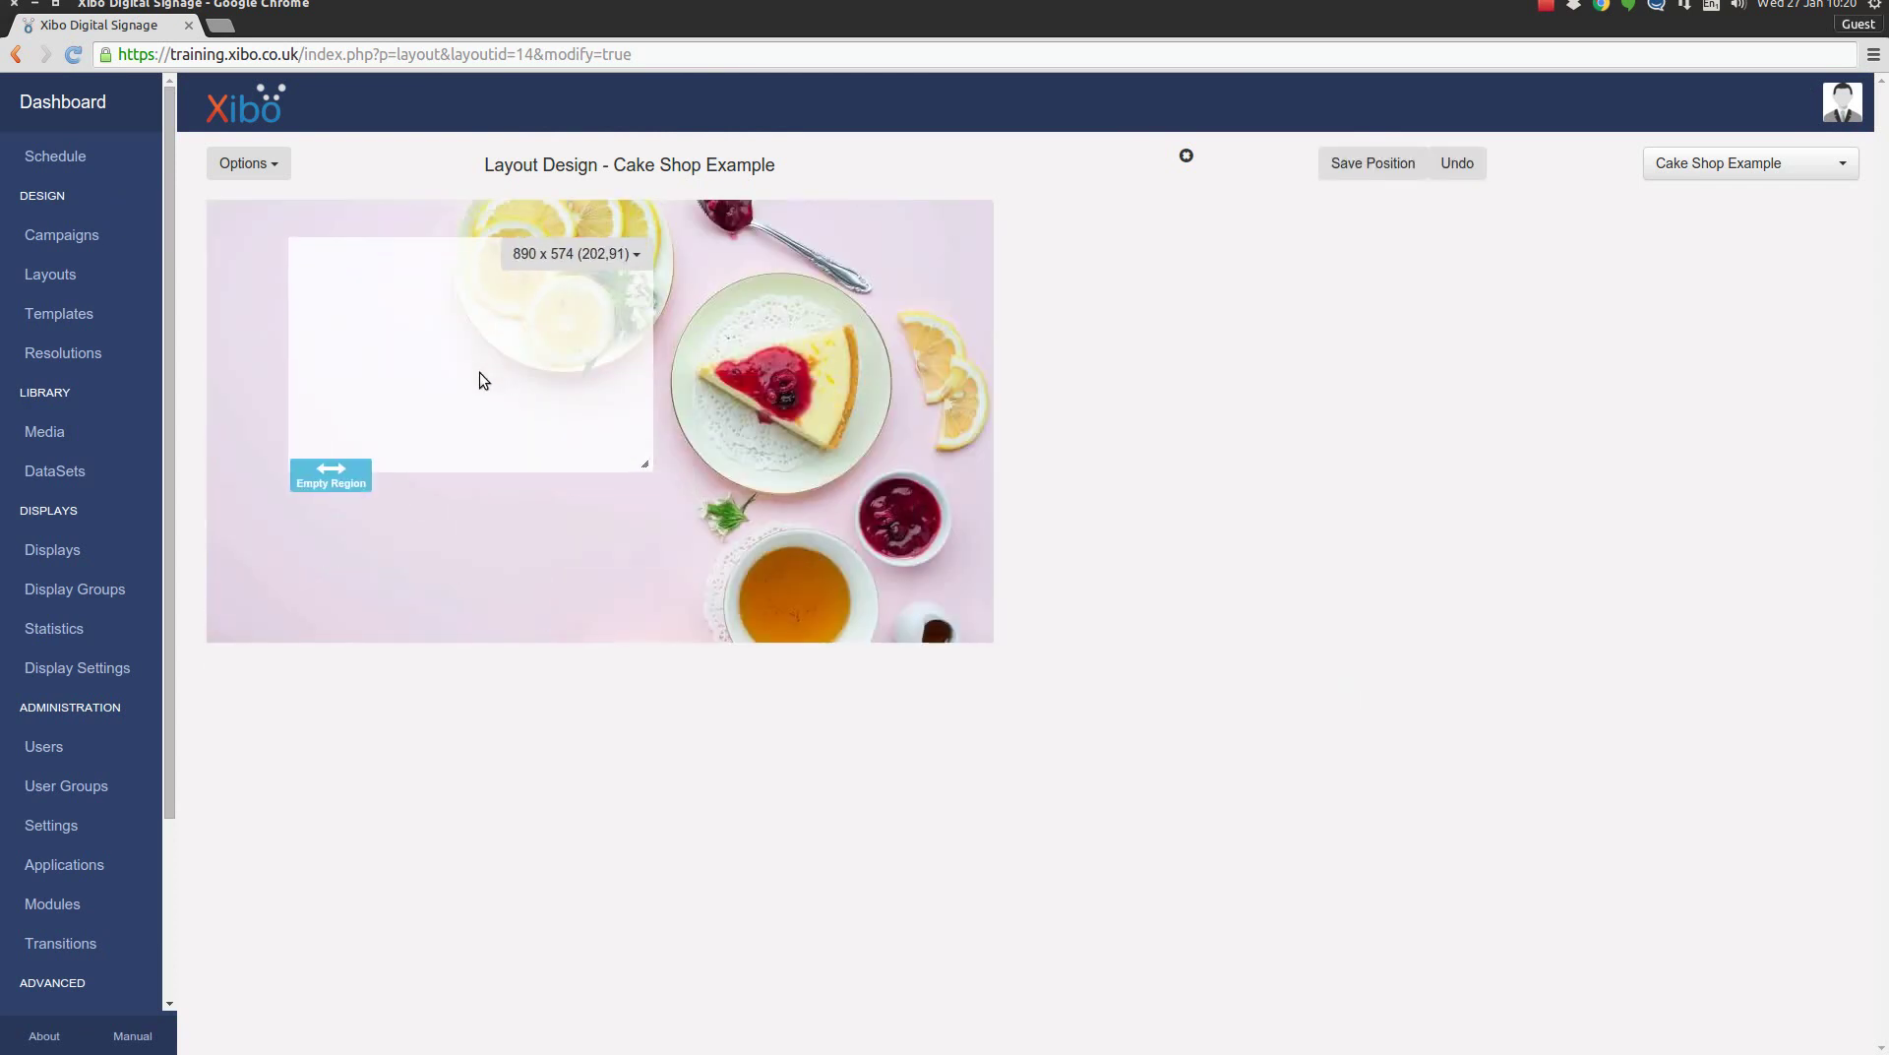
click(245, 164)
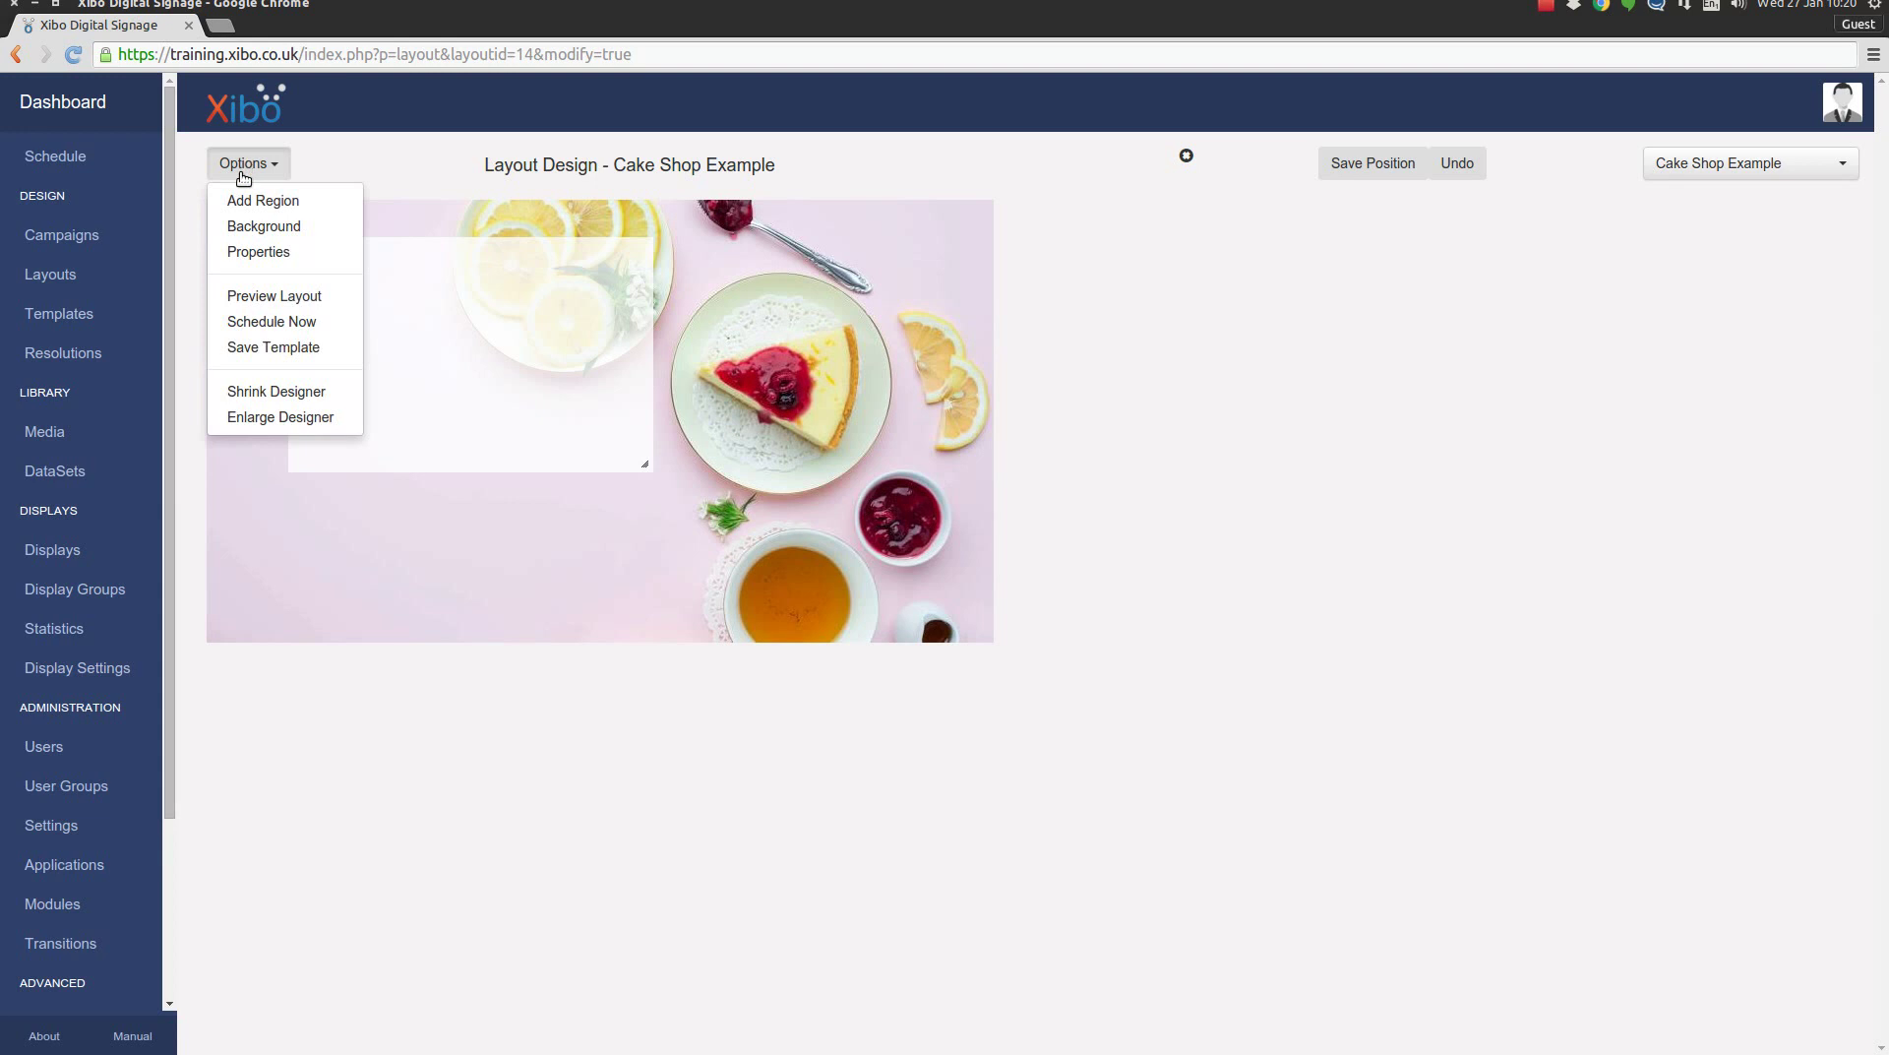
click(248, 228)
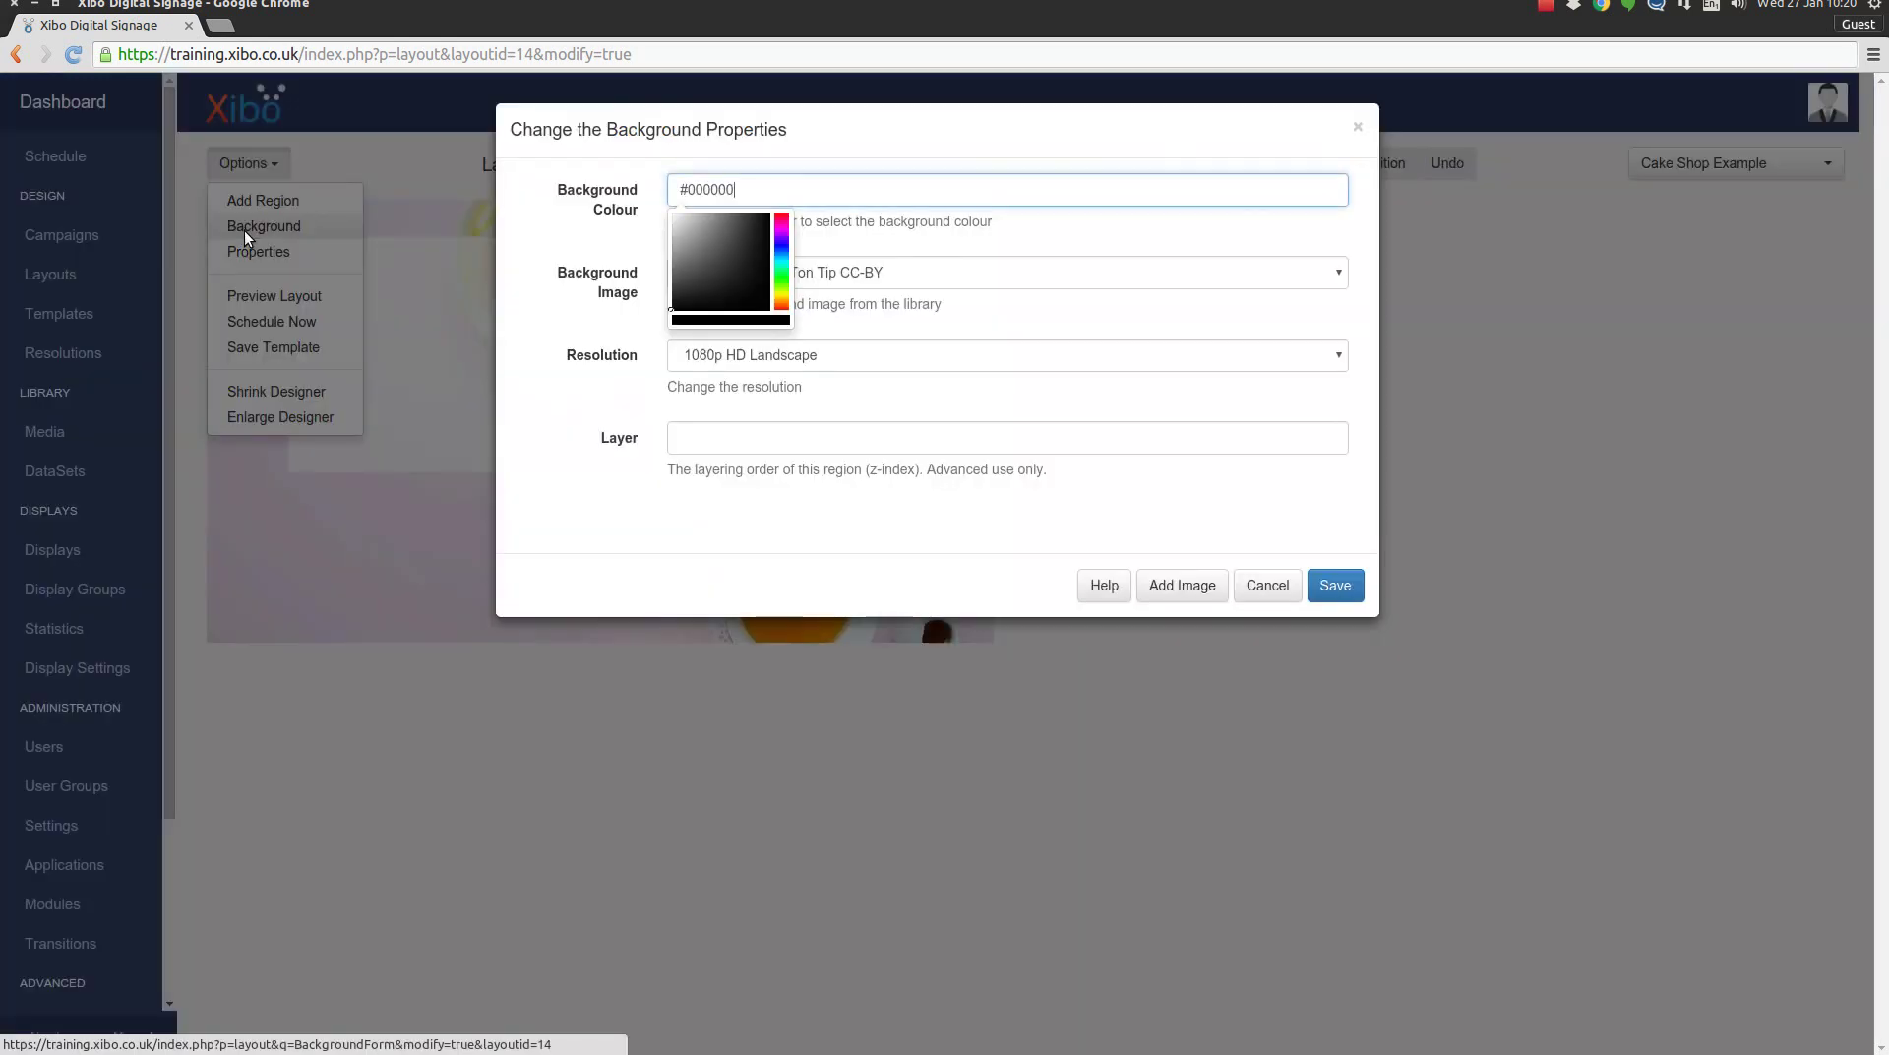
click(785, 226)
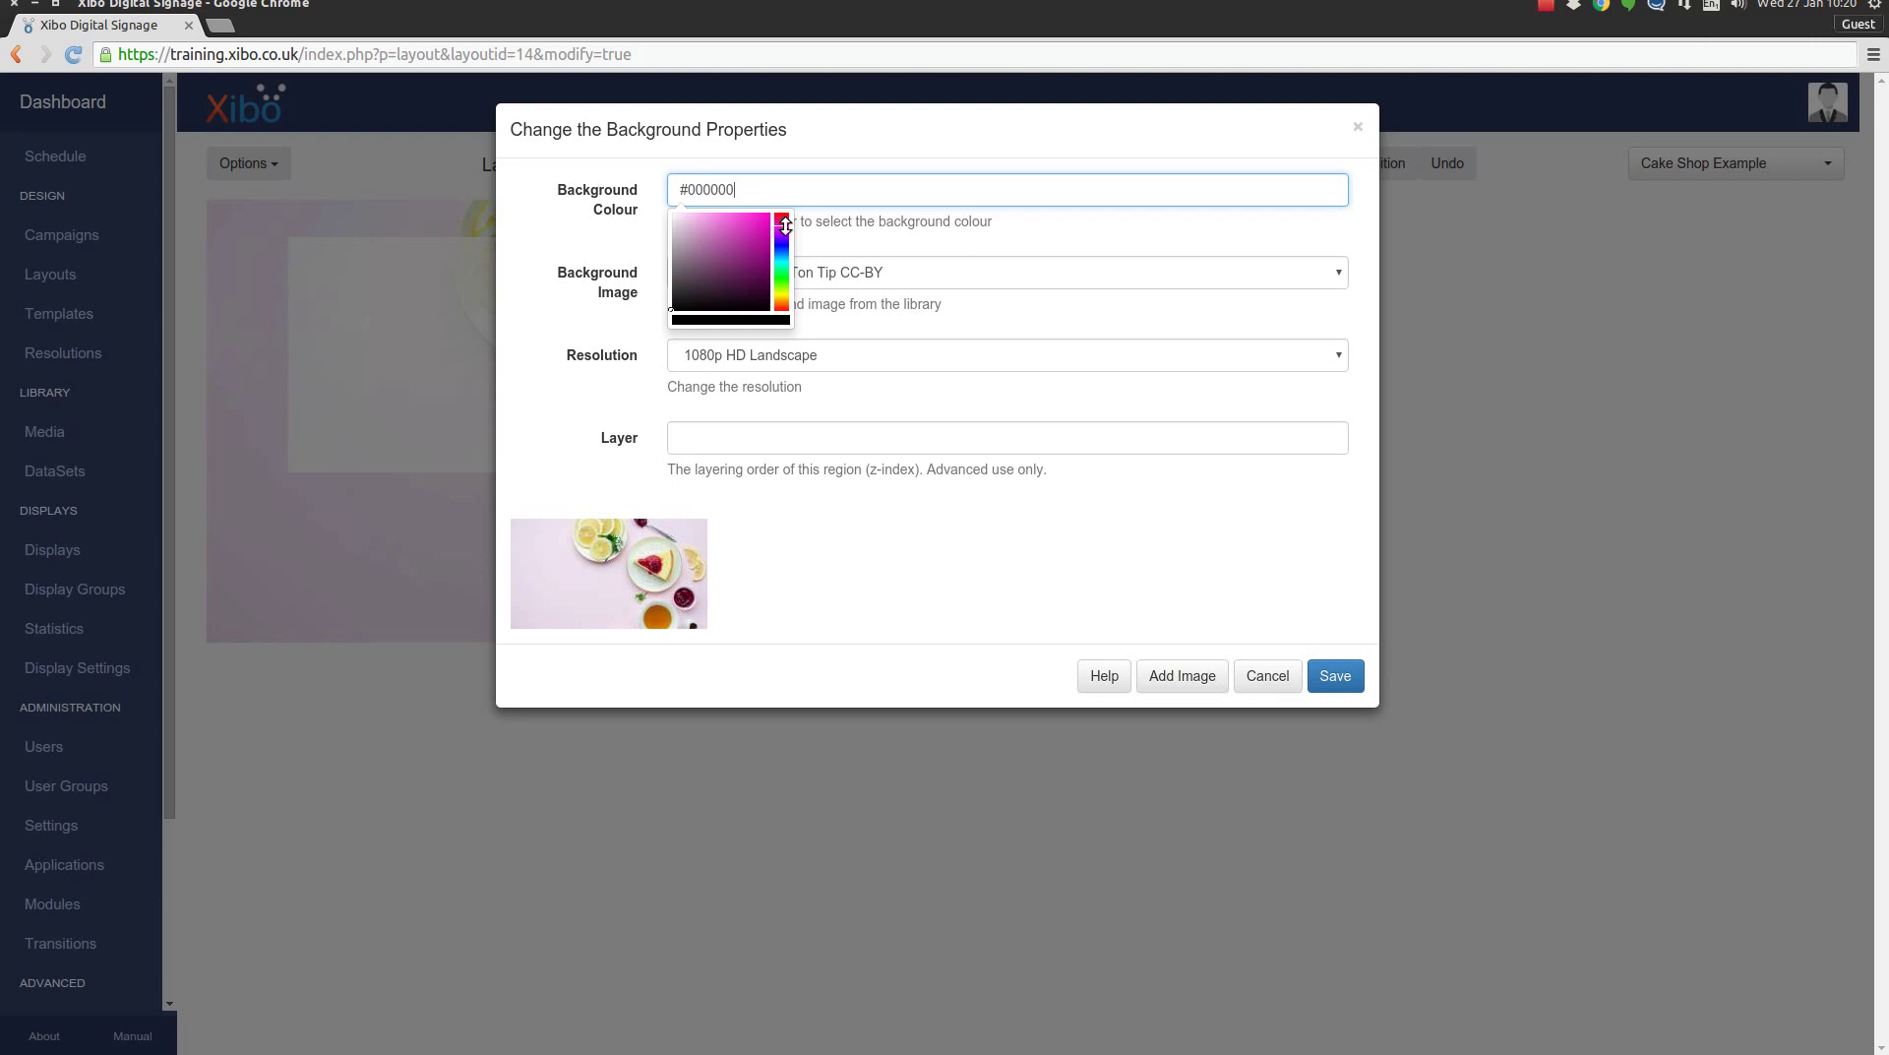
click(689, 214)
drag(688, 214, 688, 209)
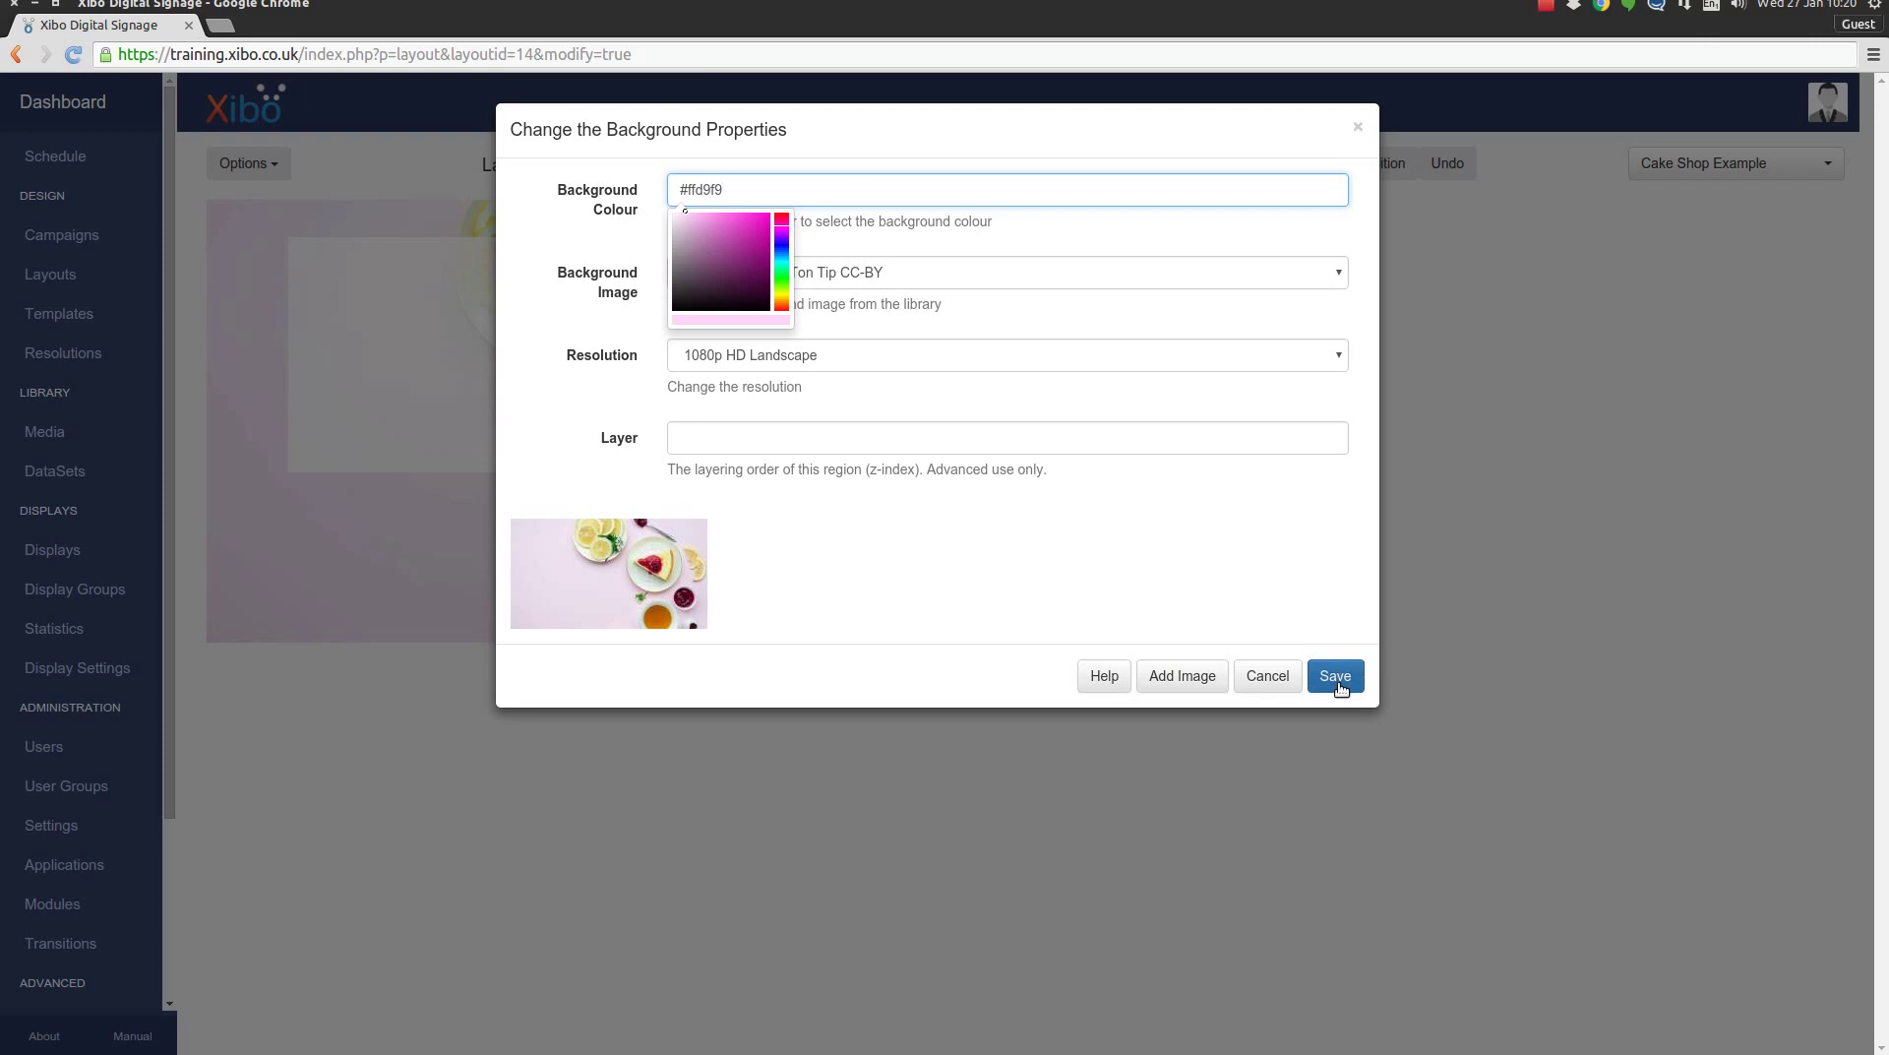
click(1336, 677)
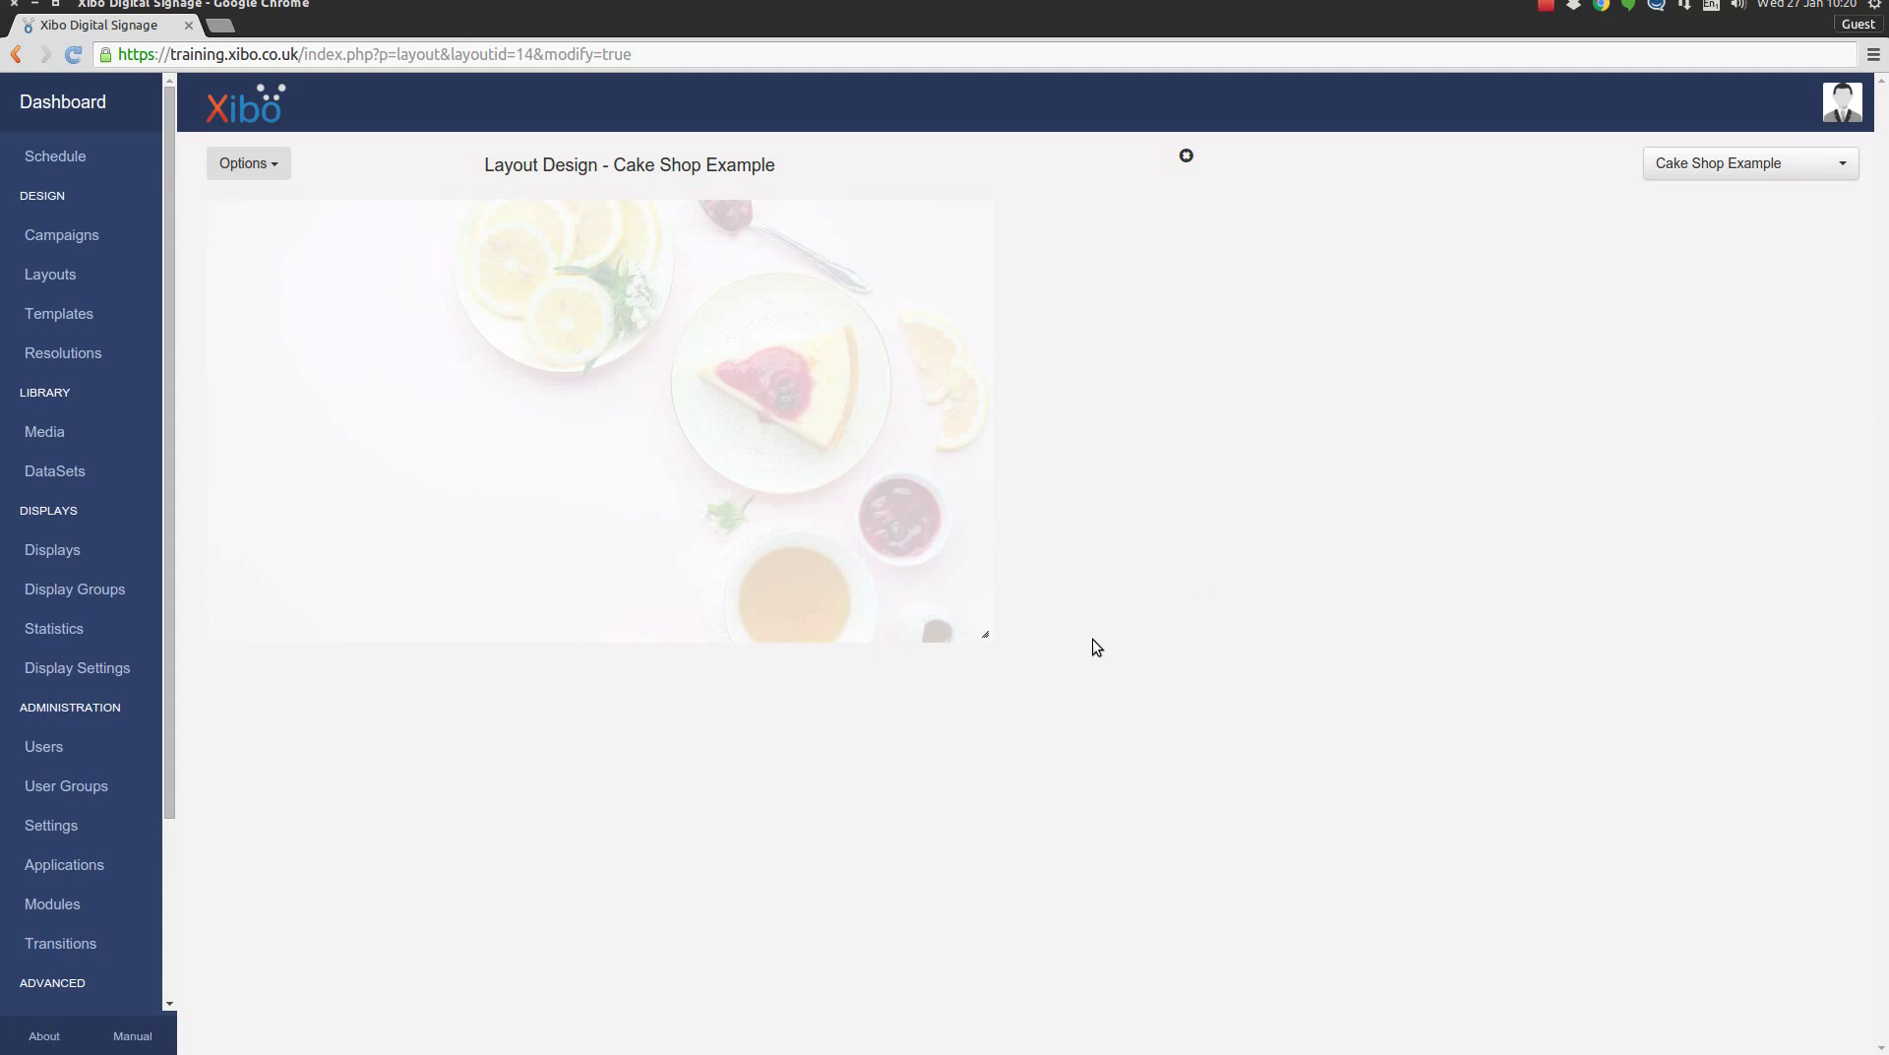
Shrink the region to the top-left, 847 pixels wide, and save its position.
drag(985, 635, 471, 273)
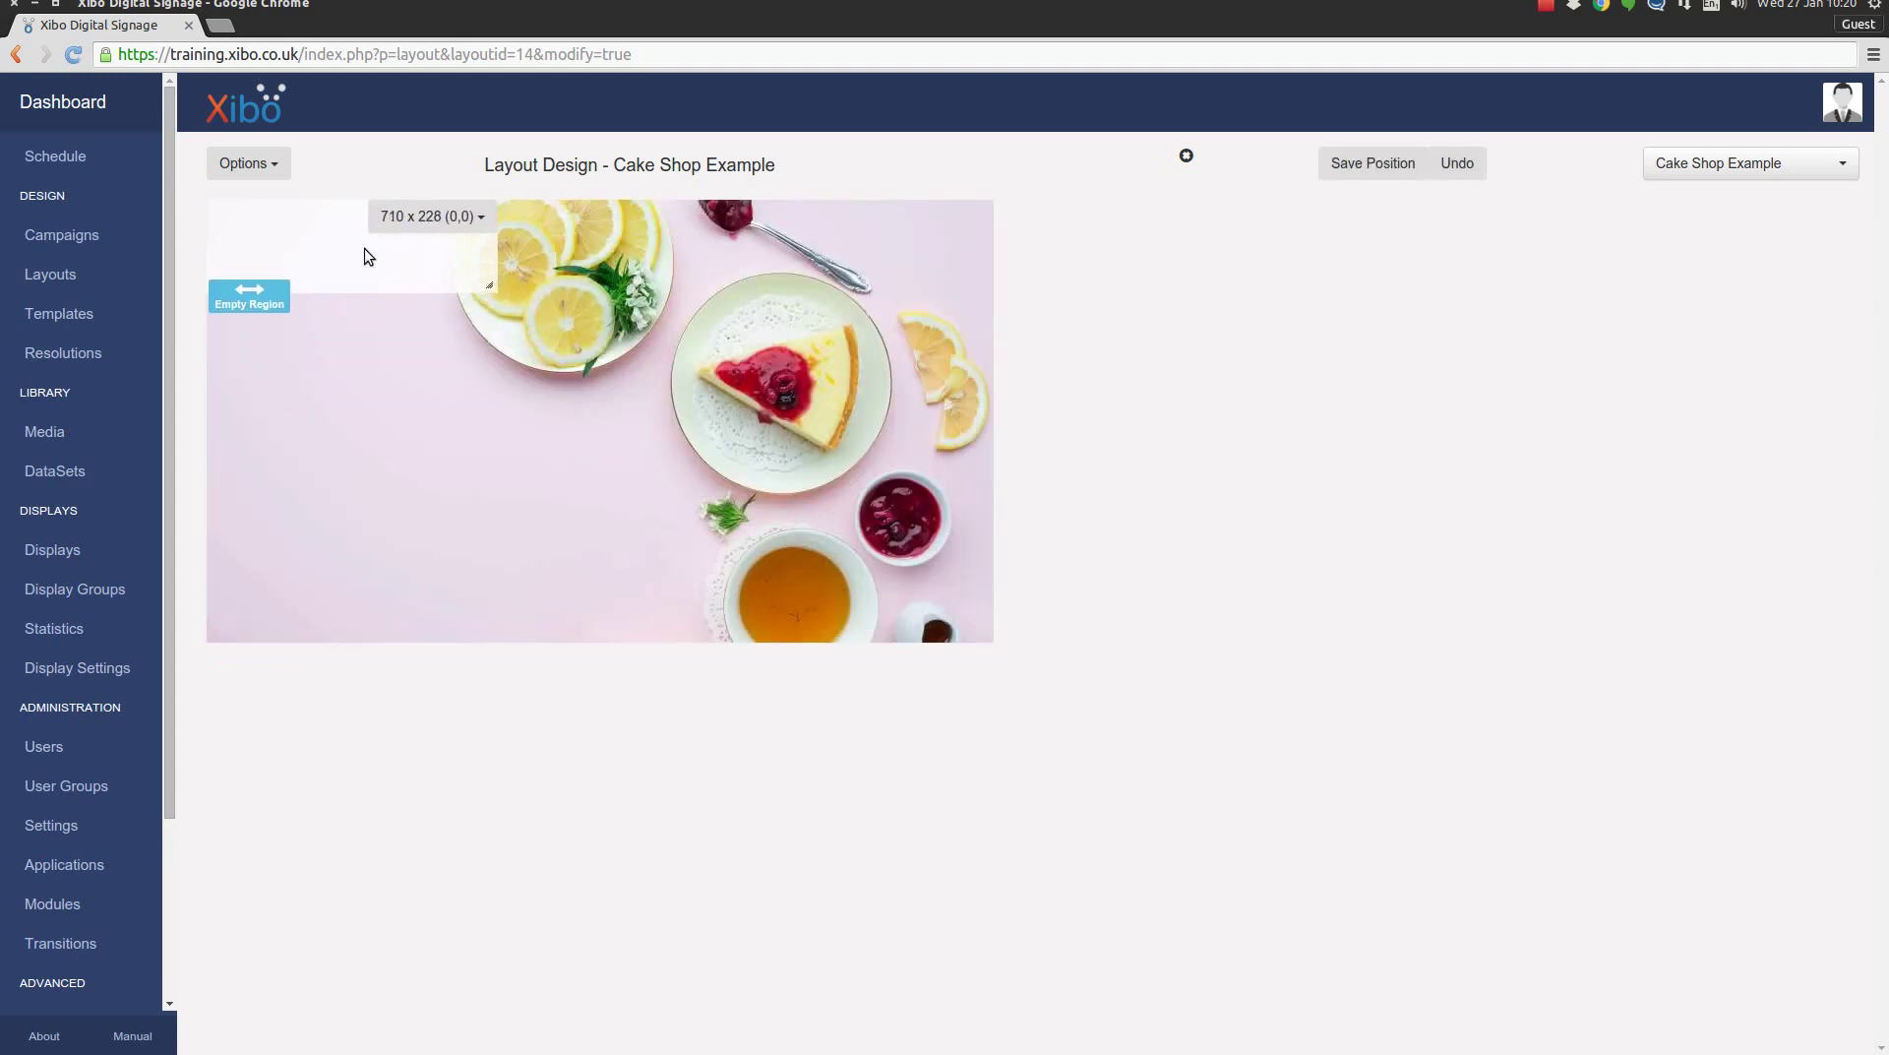
drag(364, 248, 374, 258)
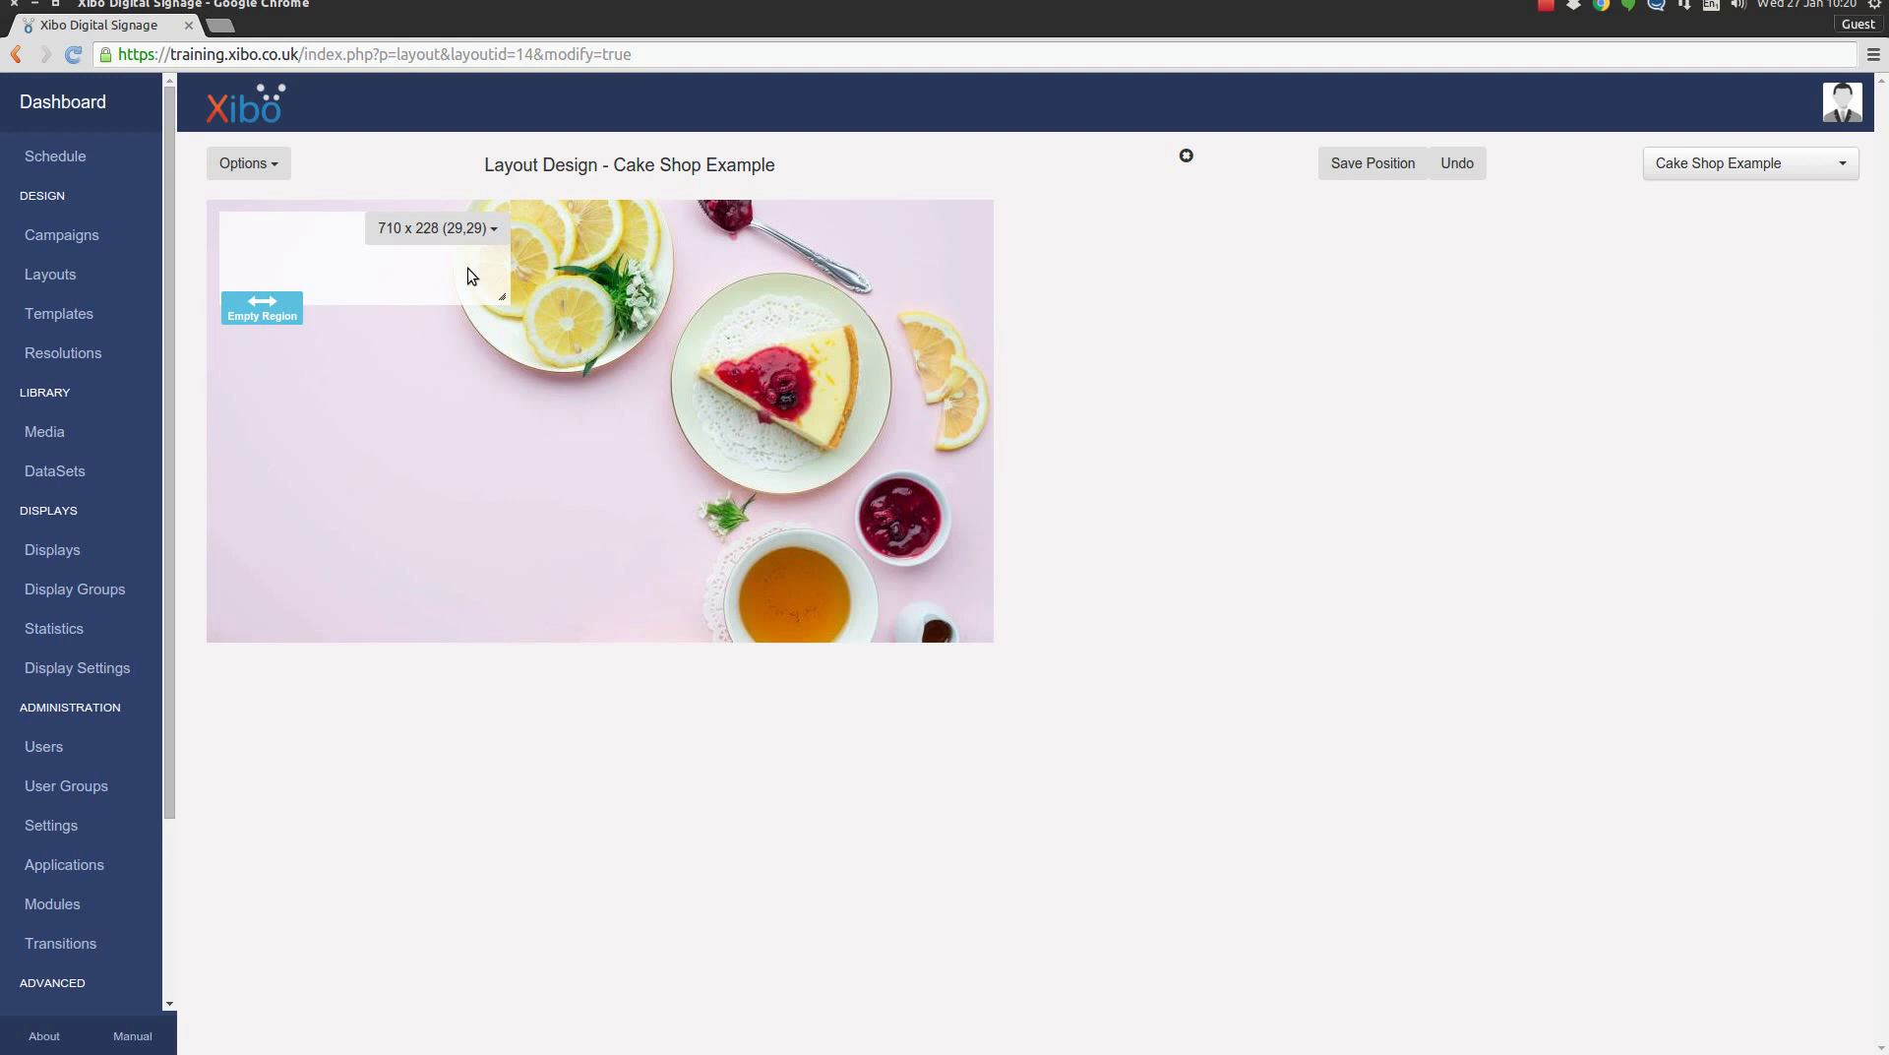
drag(502, 260, 562, 266)
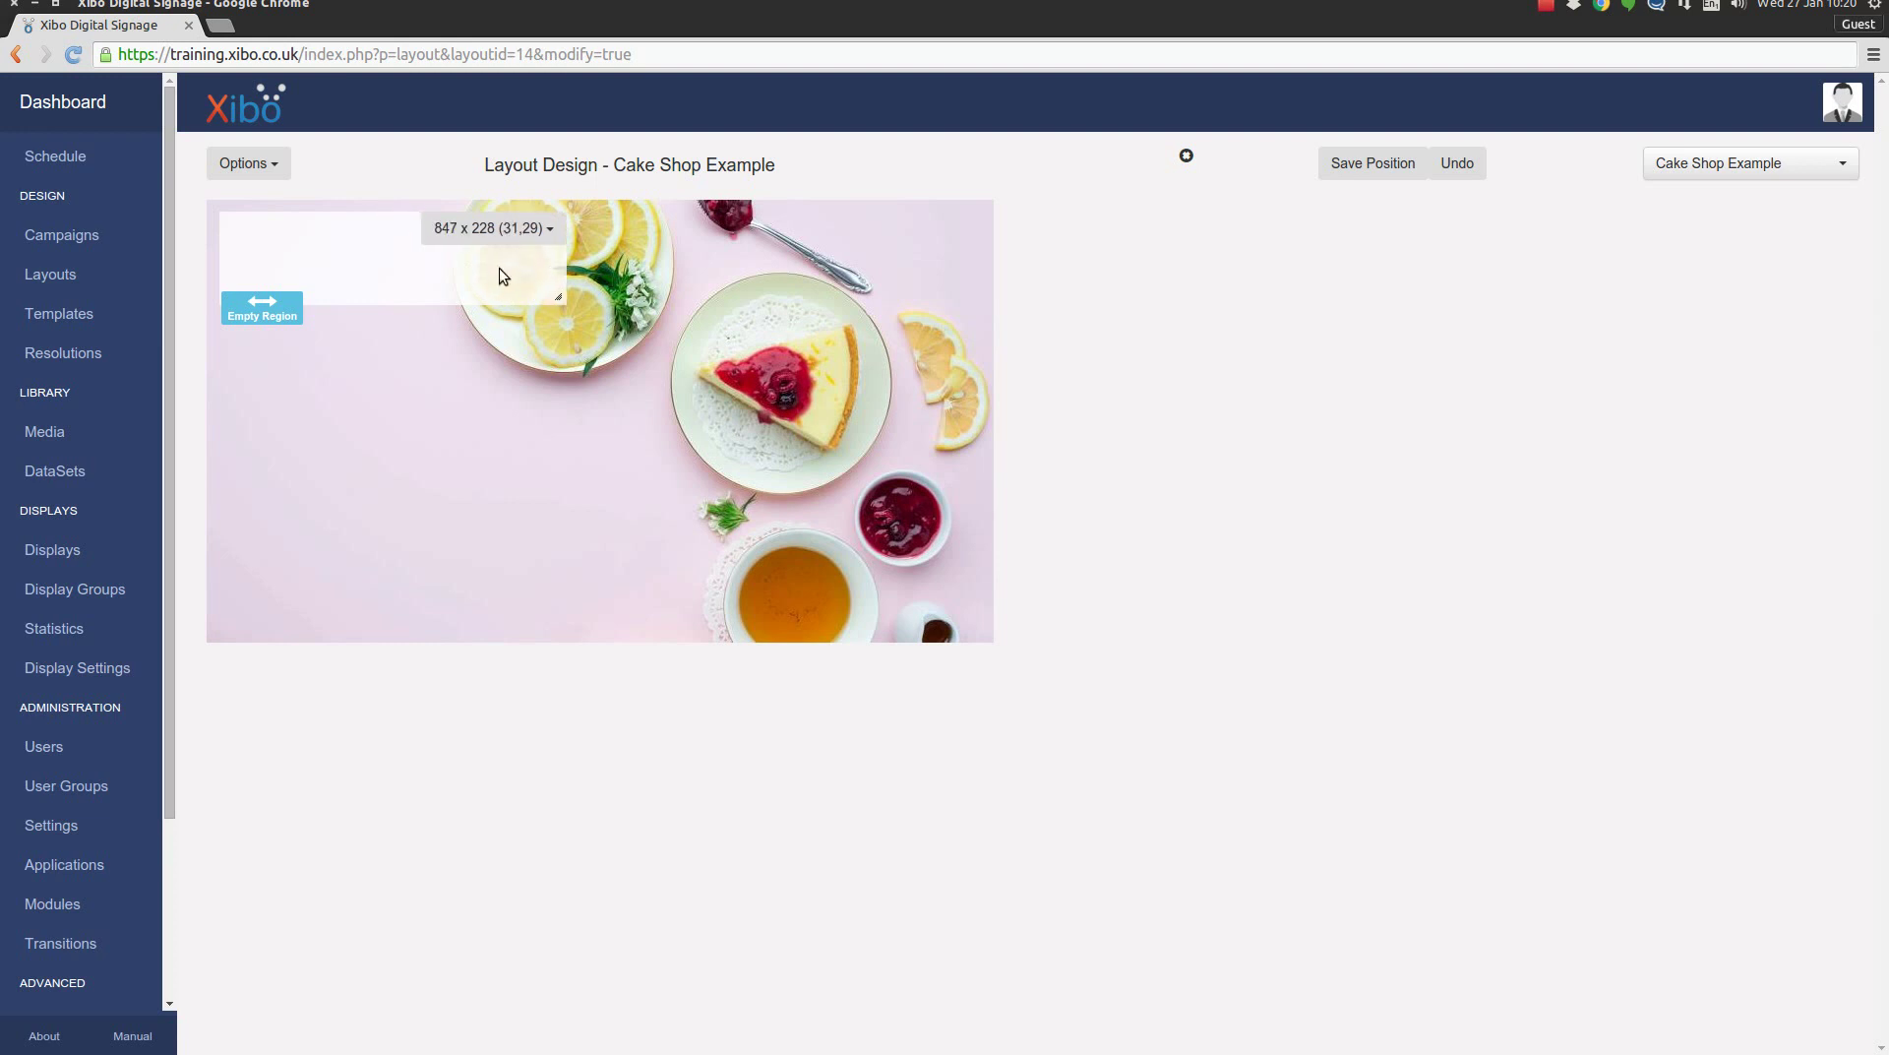
click(1359, 164)
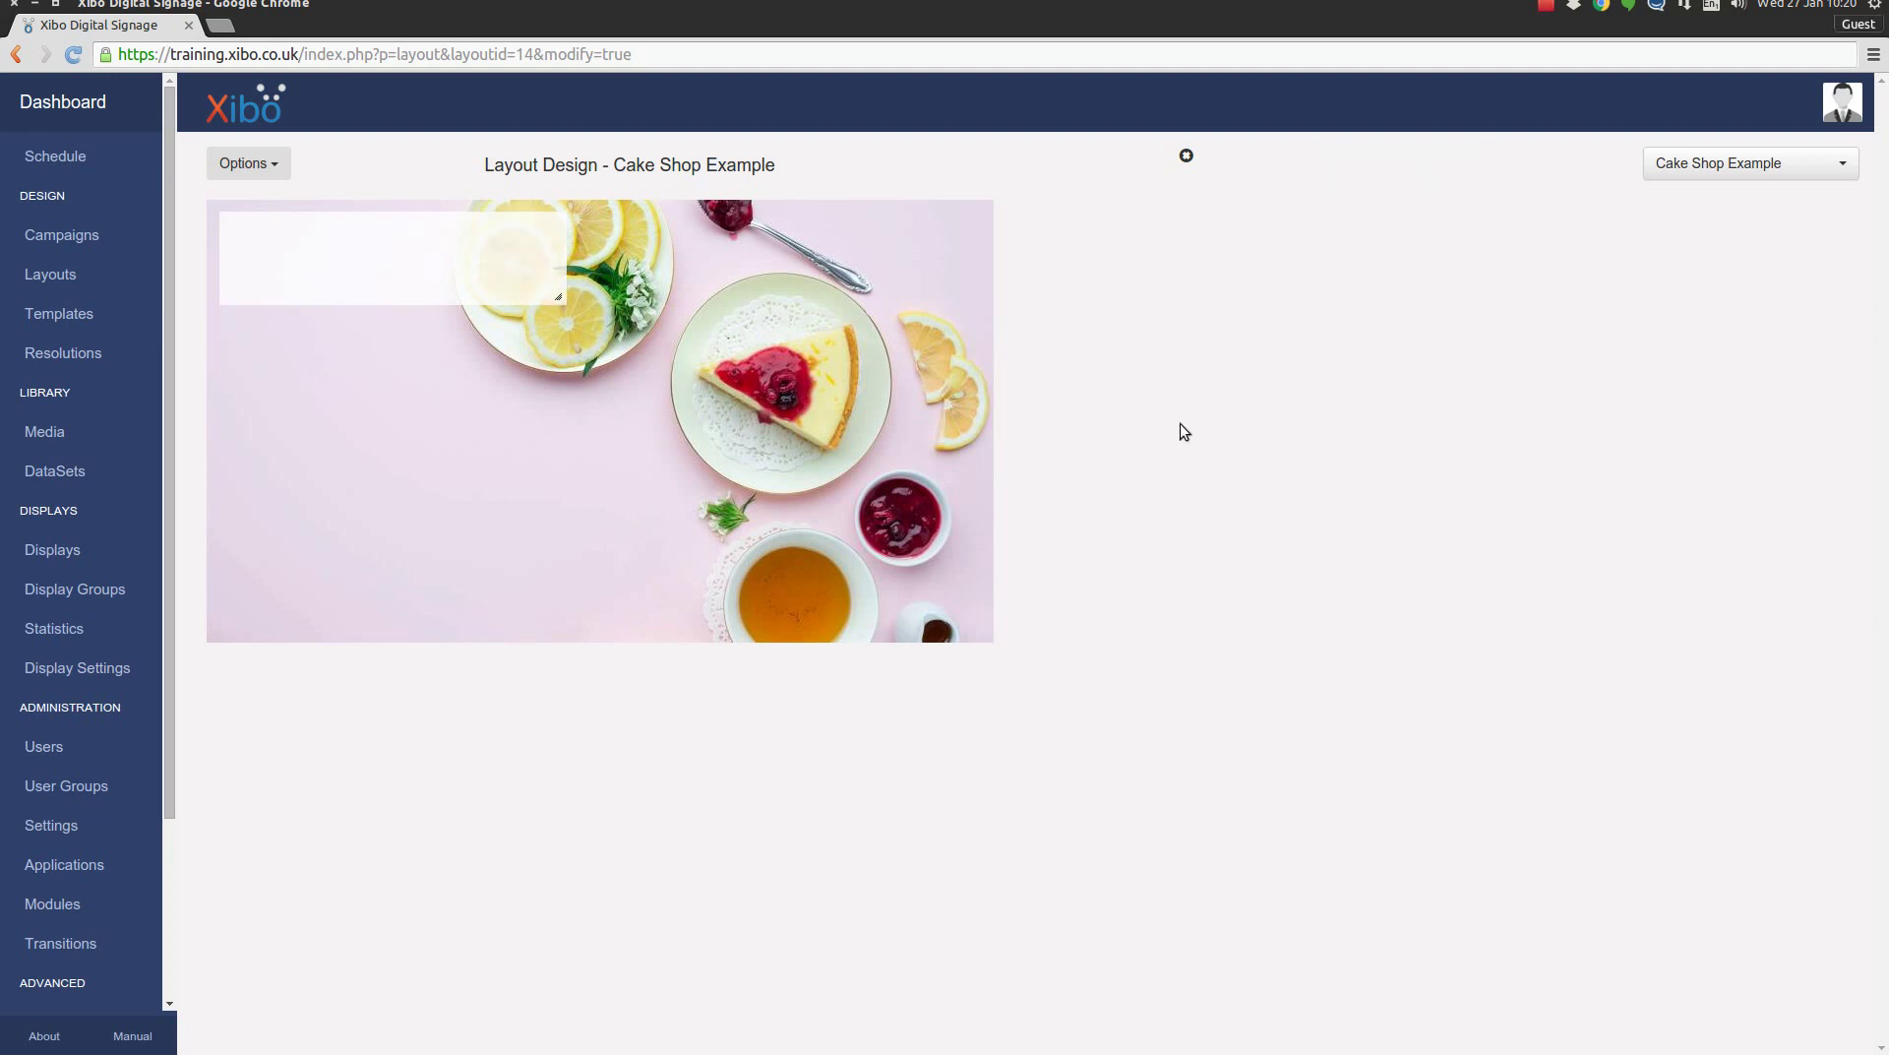
Add a text item 'Example Cakes' in Dancing Script at size 128.
right_click(477, 244)
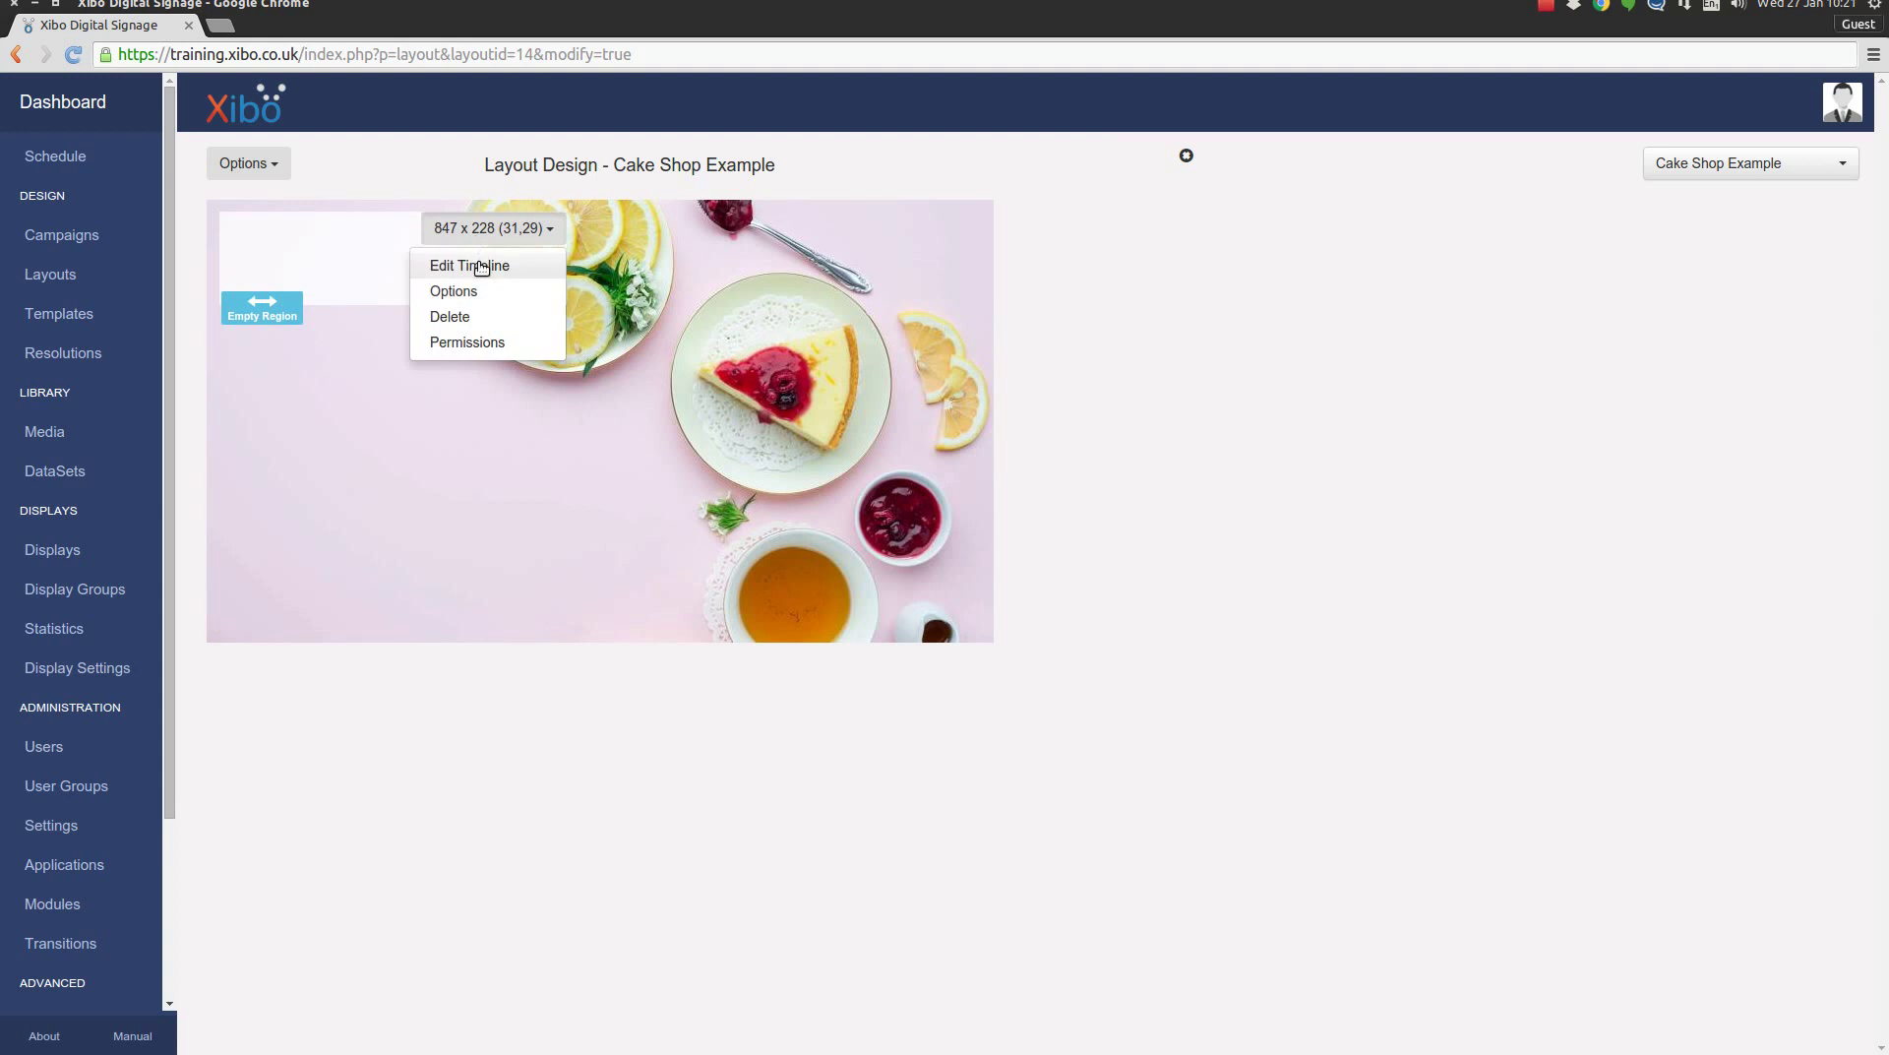
click(478, 261)
click(291, 590)
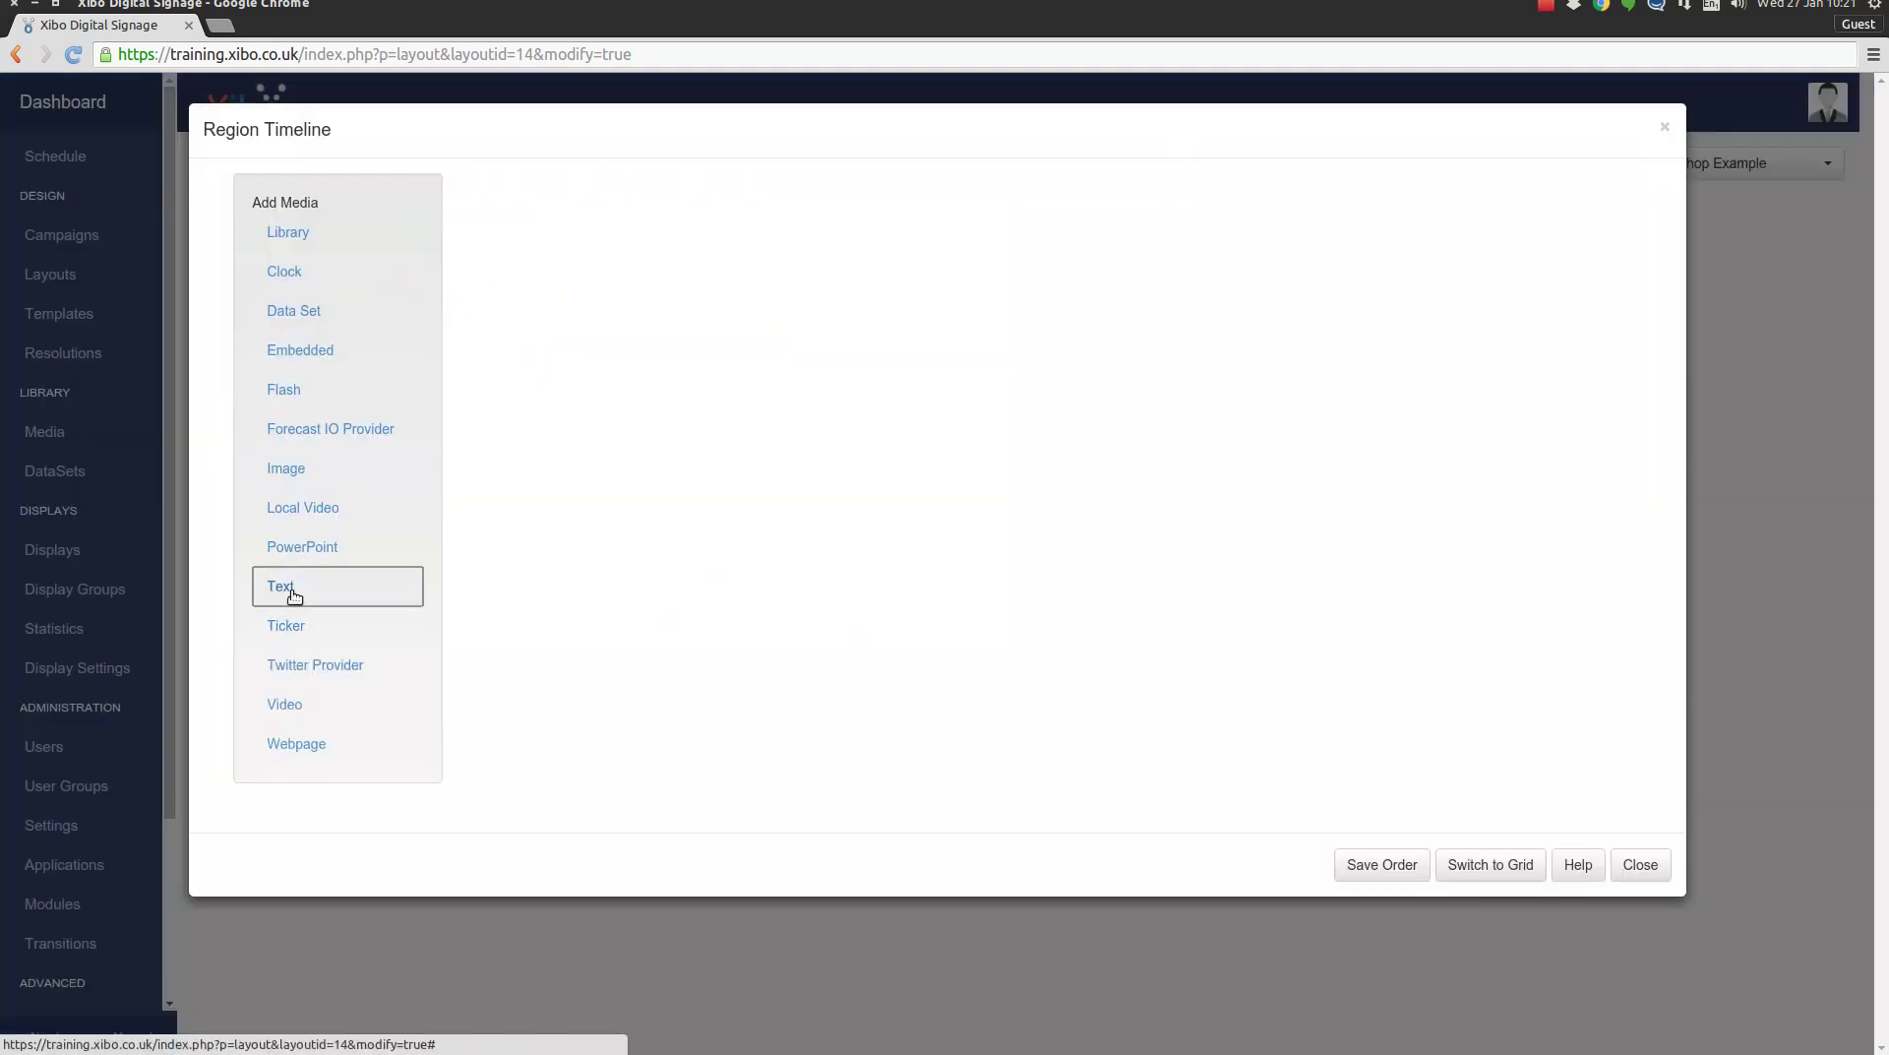
click(387, 536)
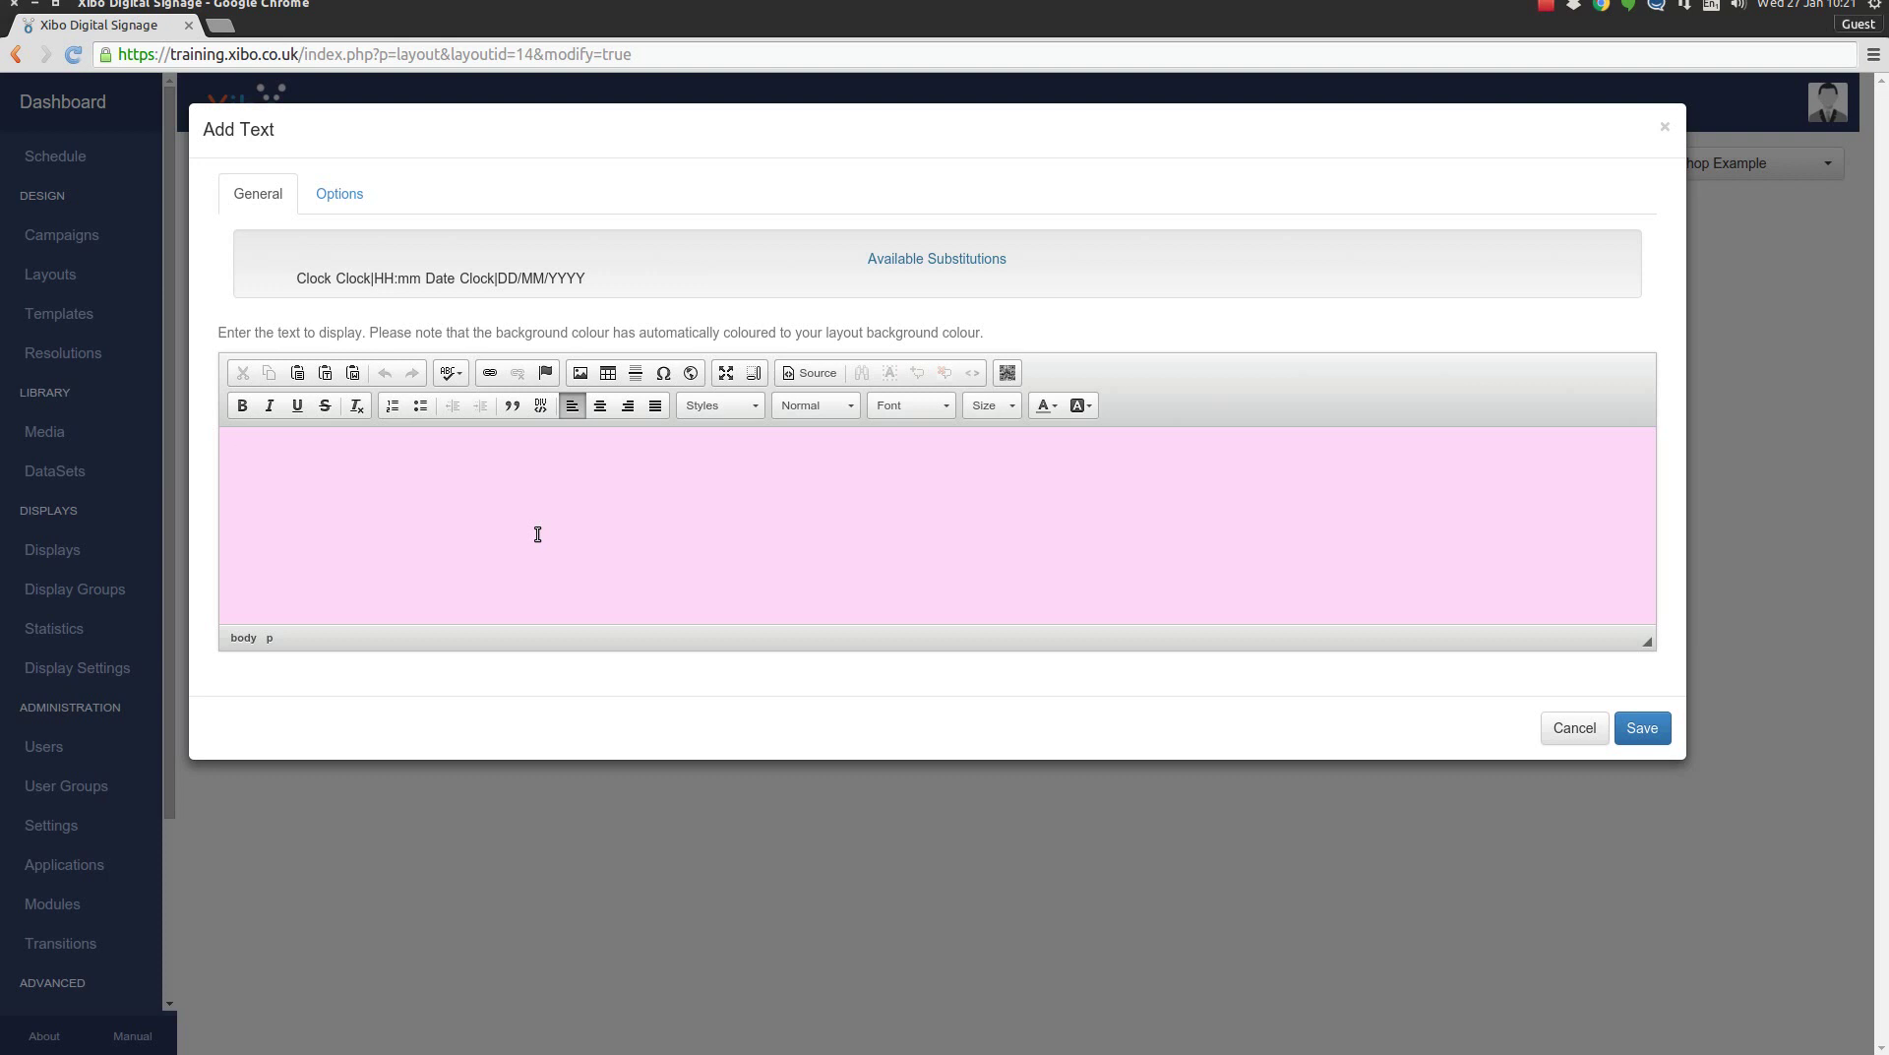
text(Example Cakes)
drag(324, 453, 192, 462)
drag(379, 455, 231, 456)
click(917, 406)
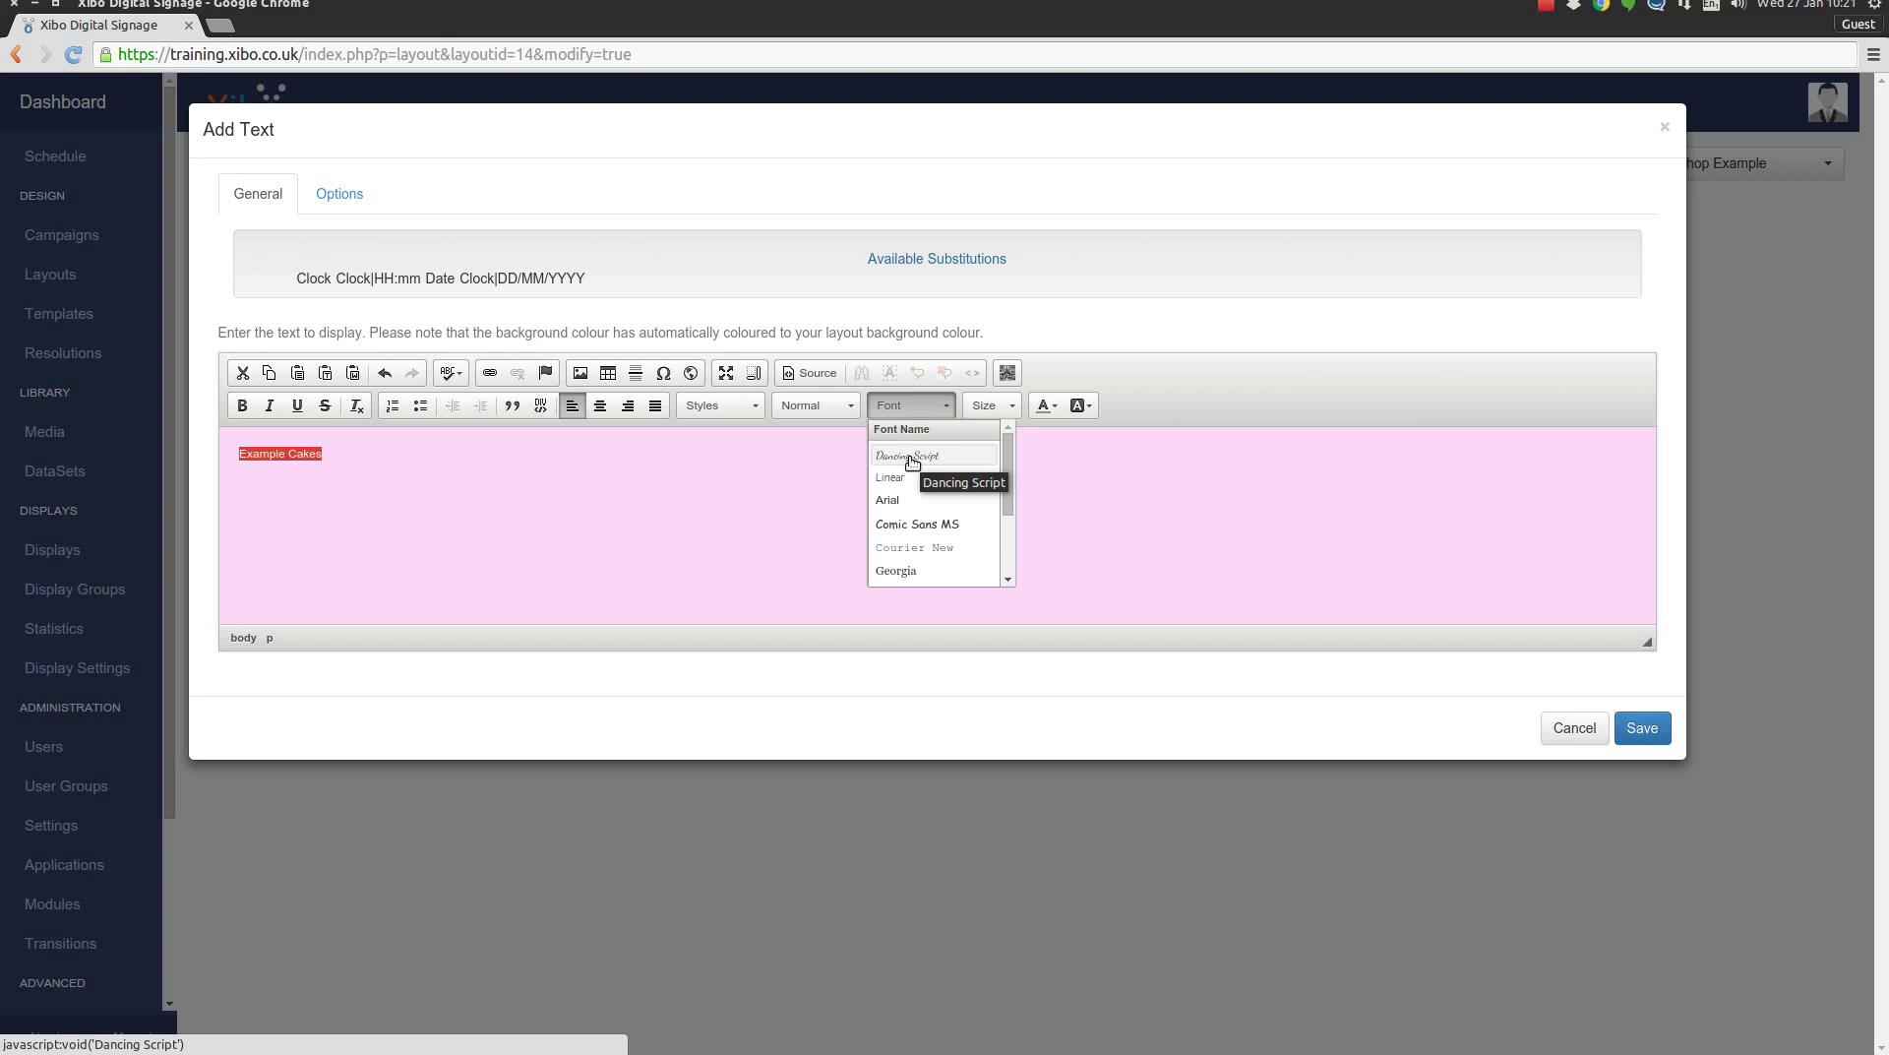
click(911, 458)
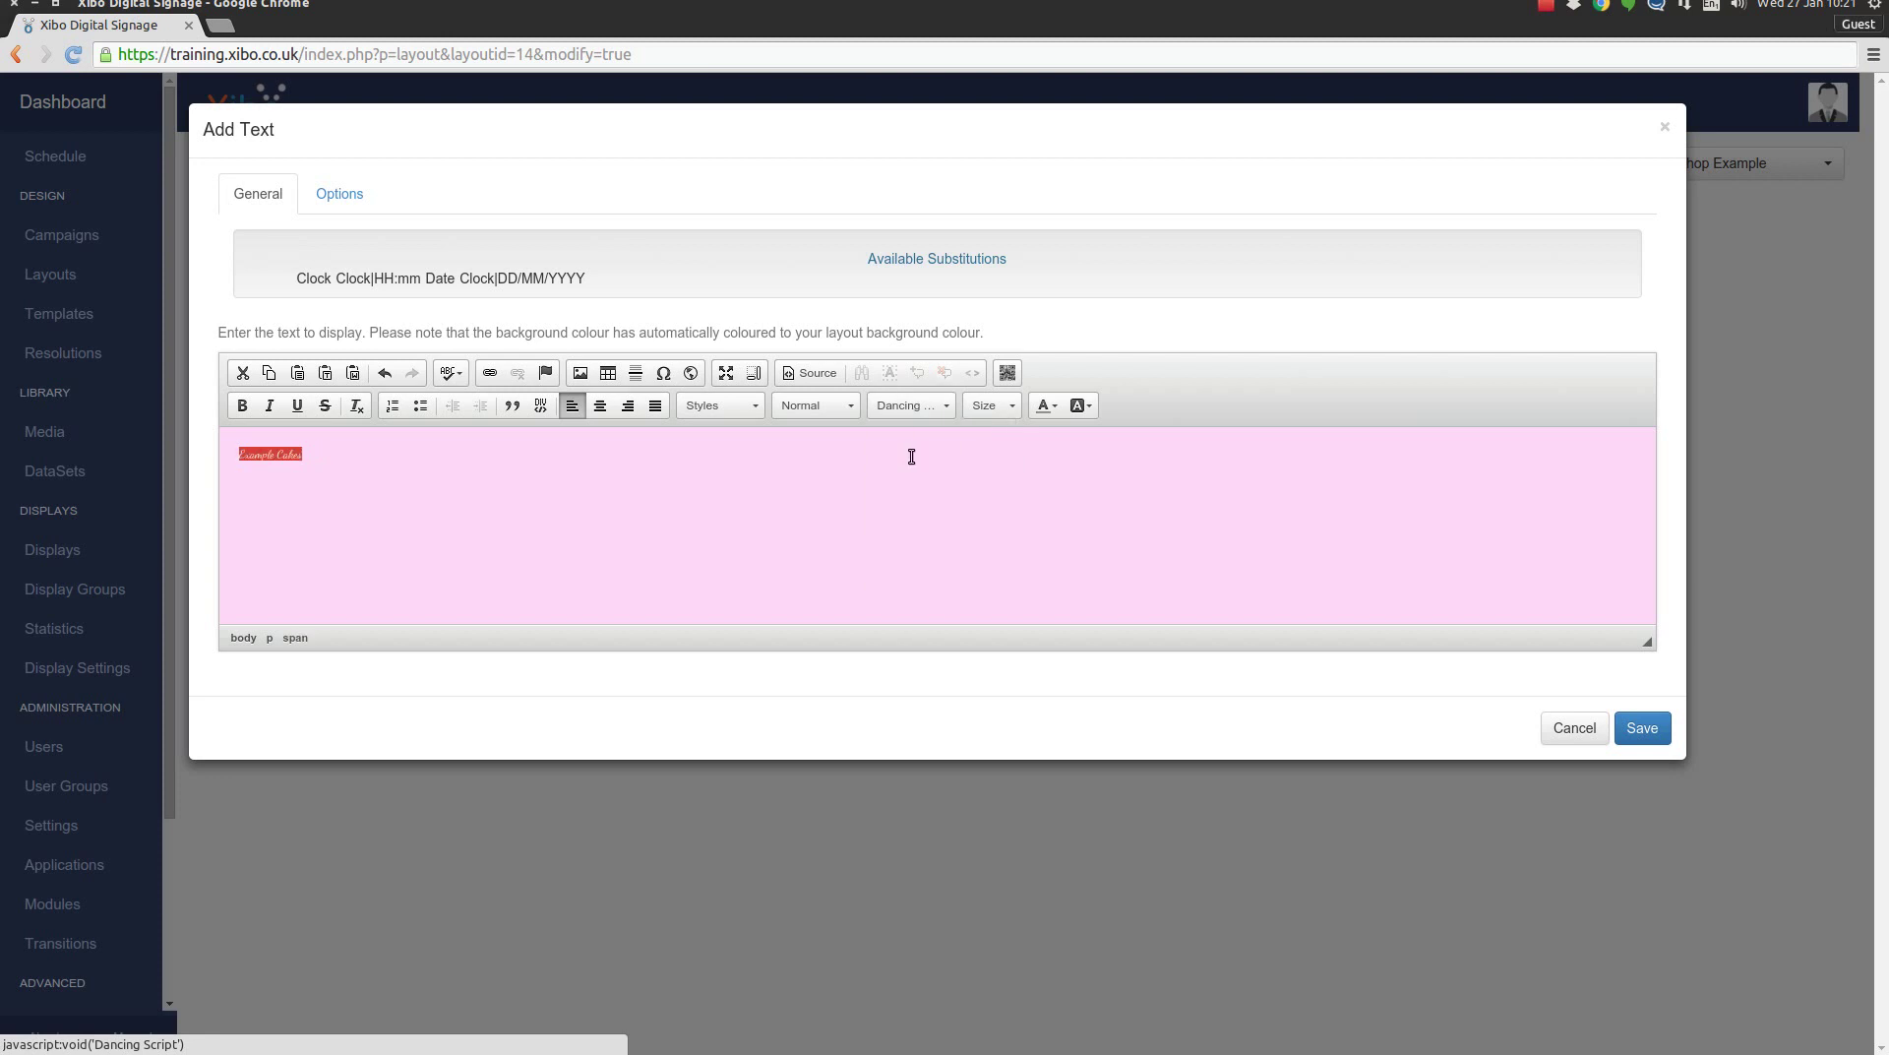
click(1010, 408)
scroll(1028, 531, down, 5)
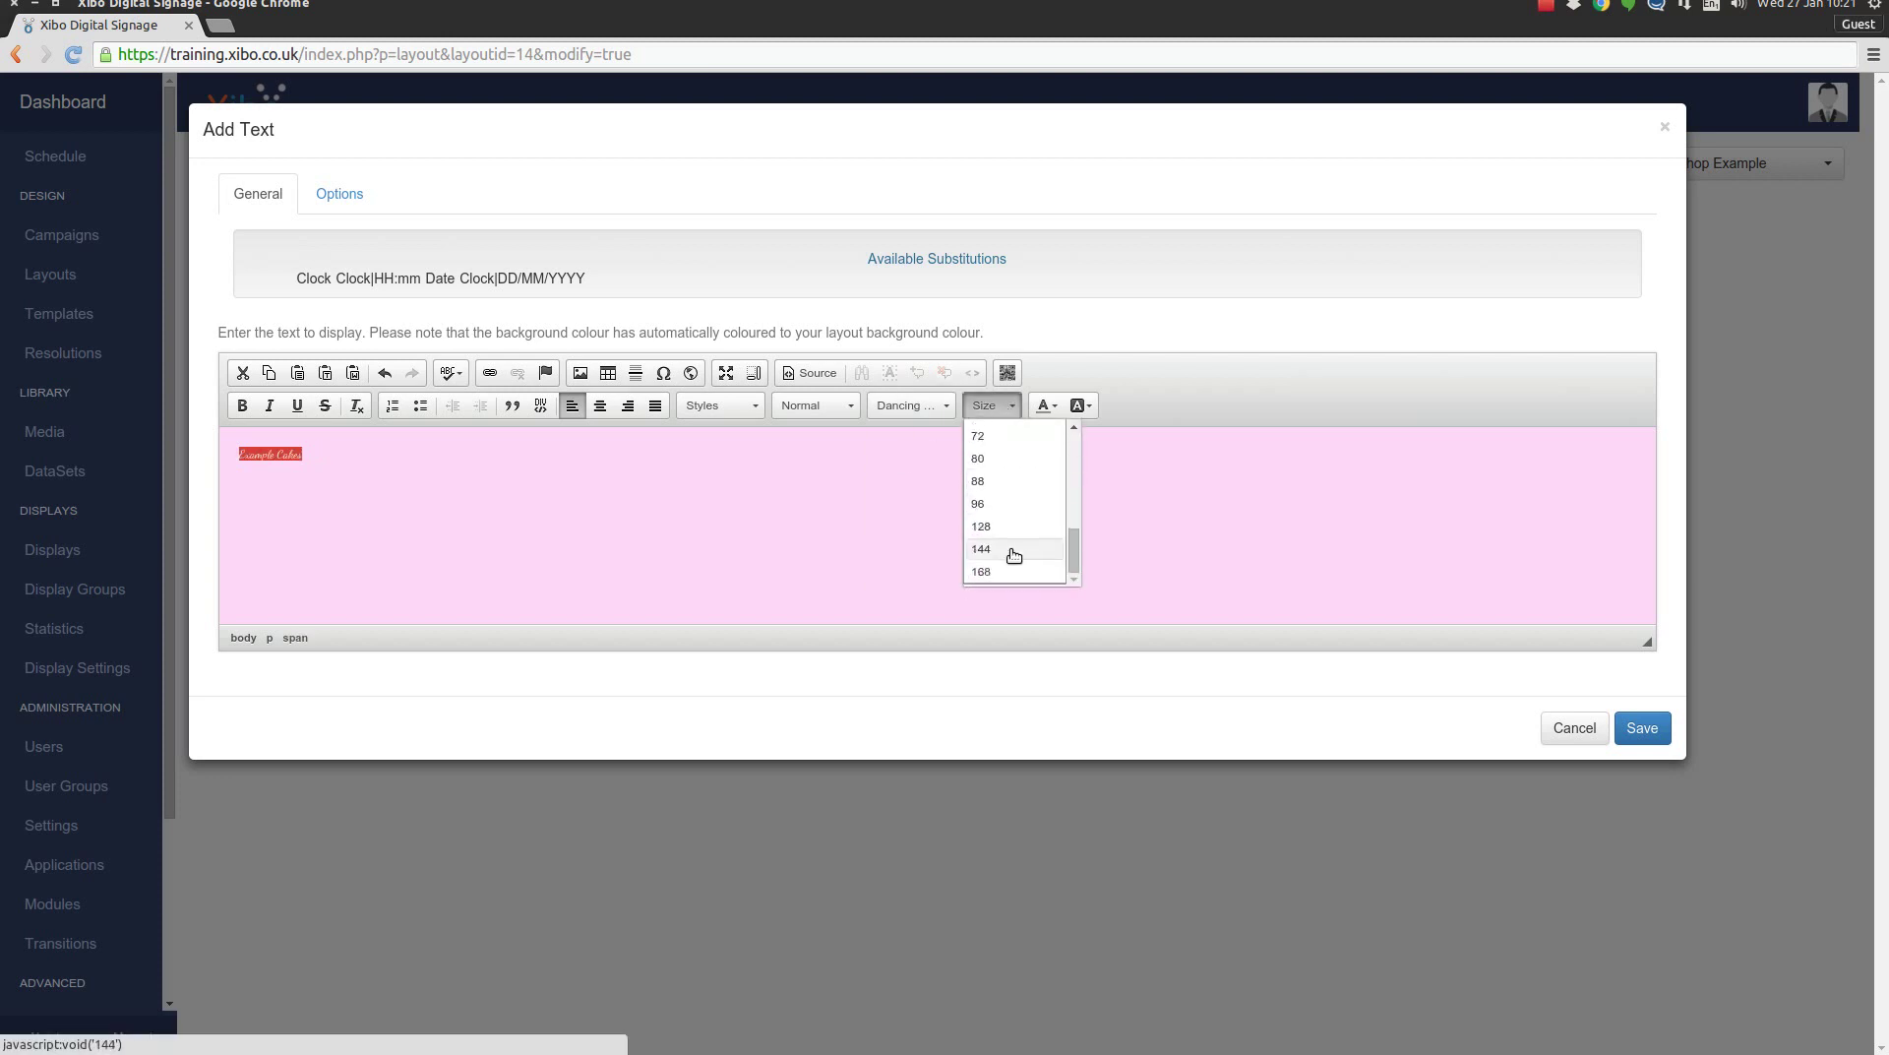
click(992, 528)
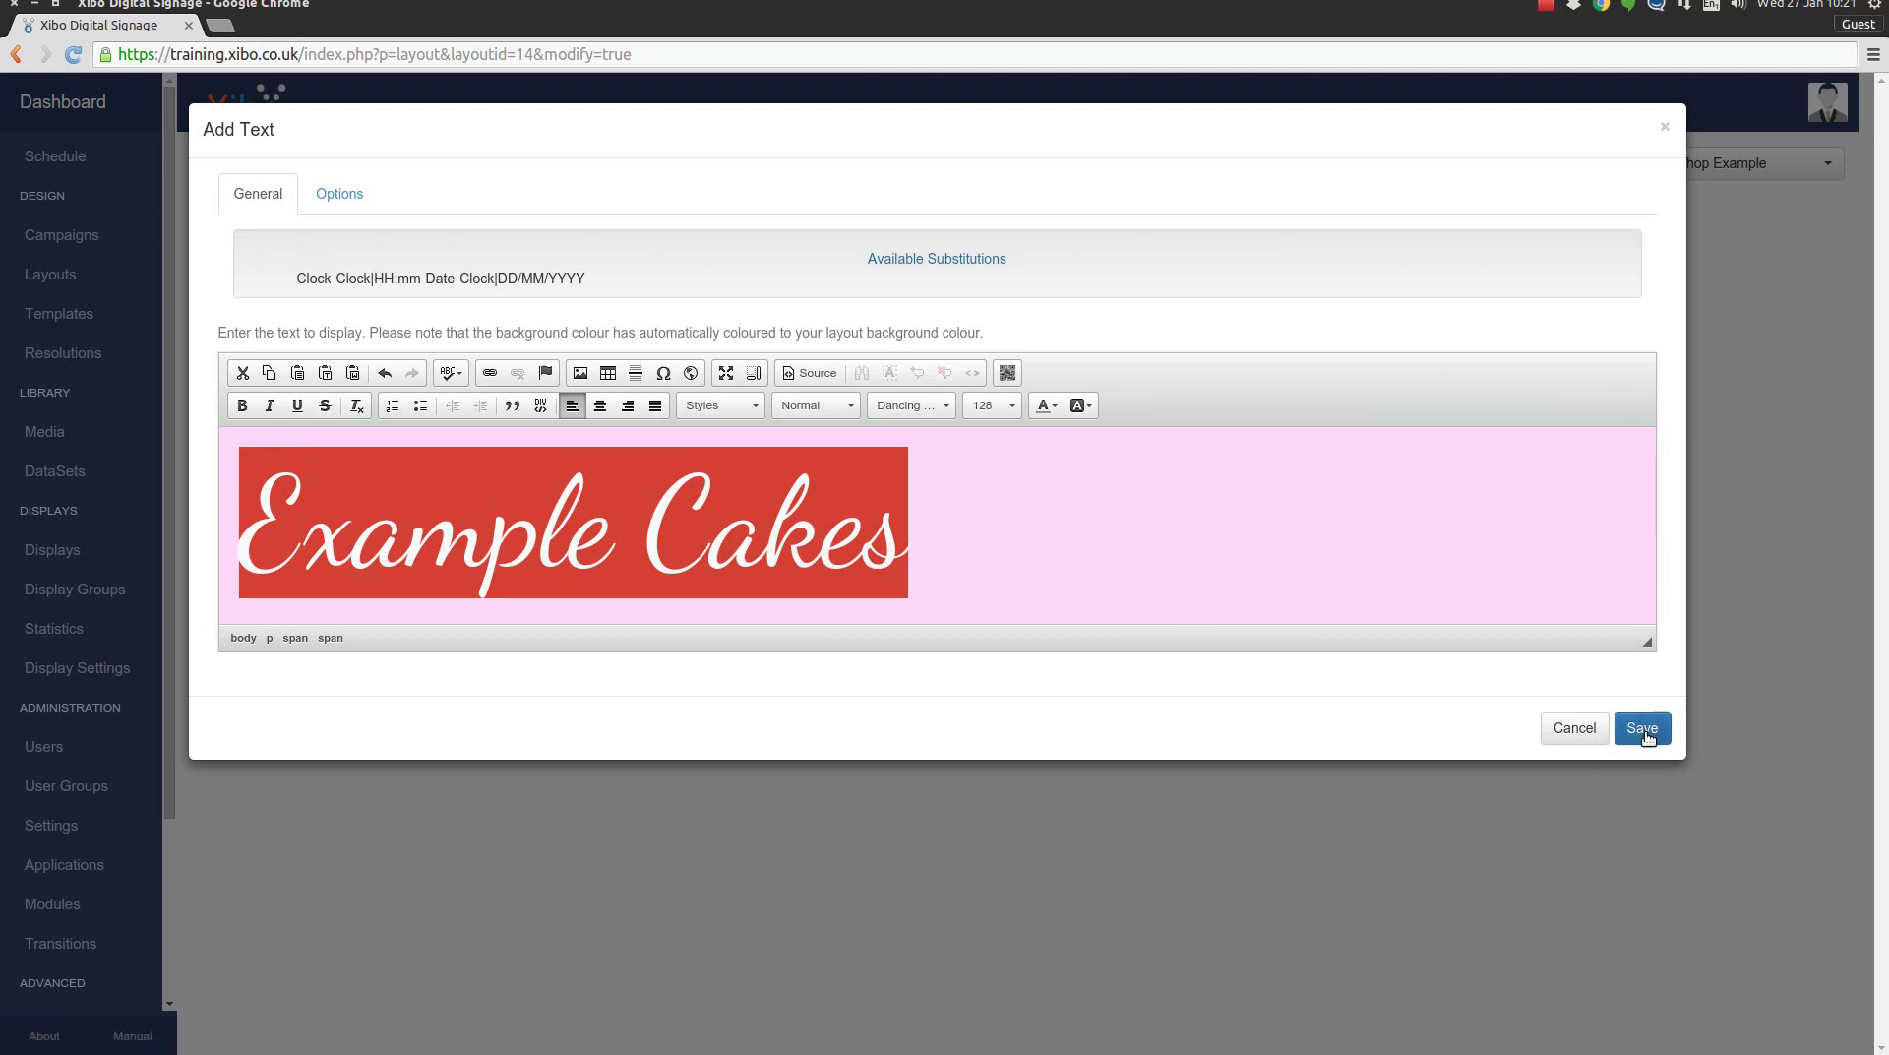
Give the text item a 10-second duration, save it, and close the timeline.
click(350, 202)
click(717, 438)
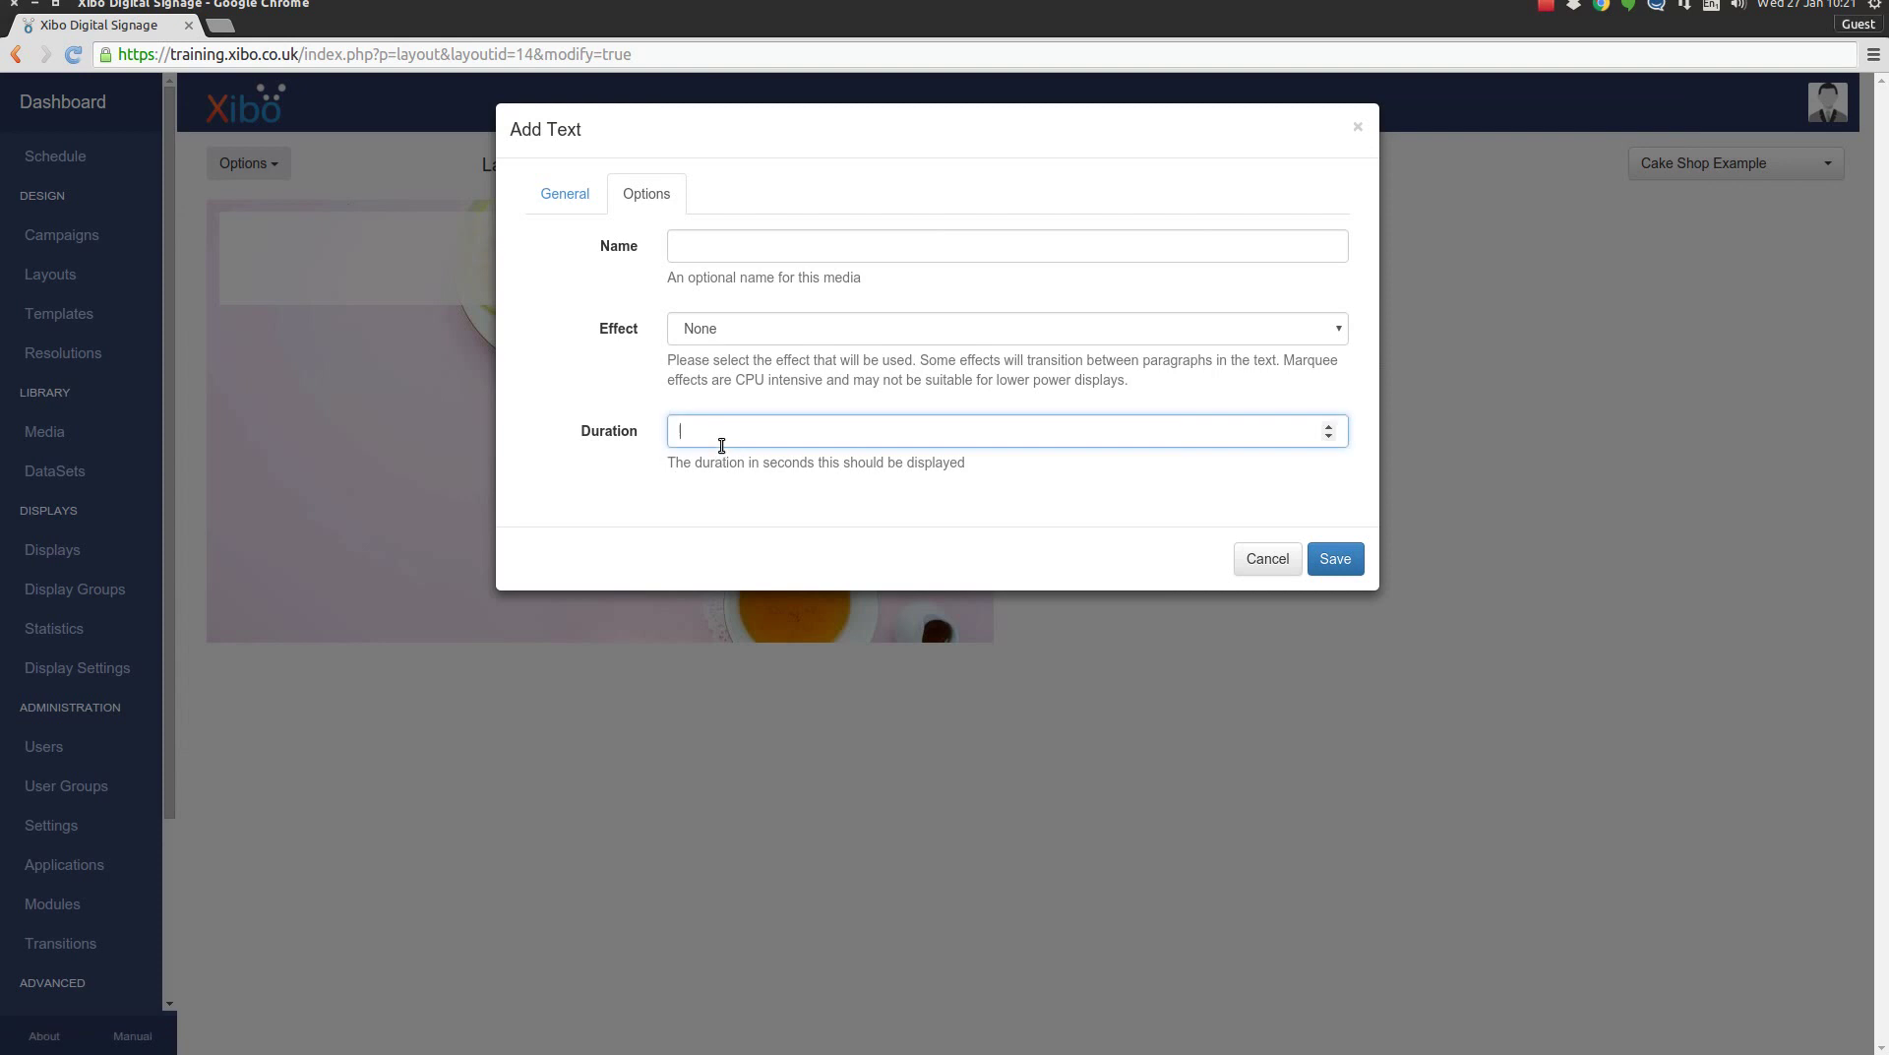
text(10)
click(1335, 566)
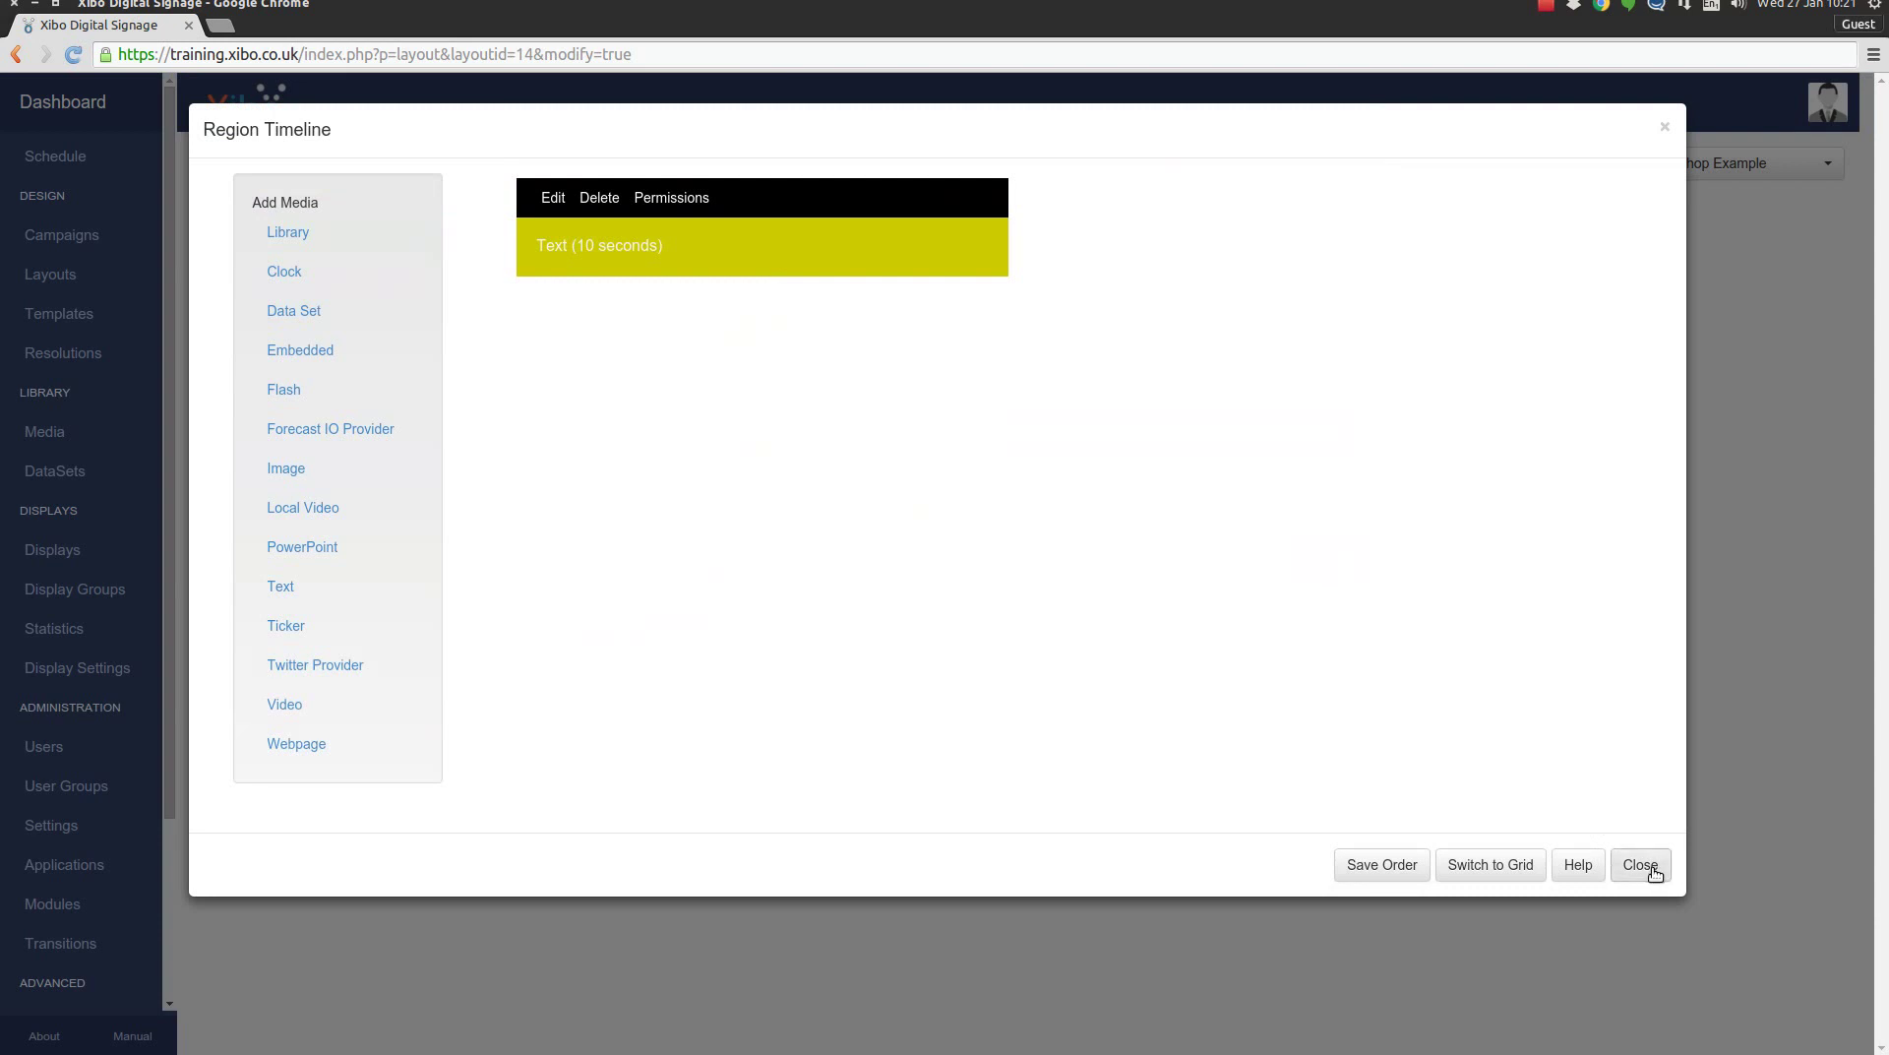
click(1640, 865)
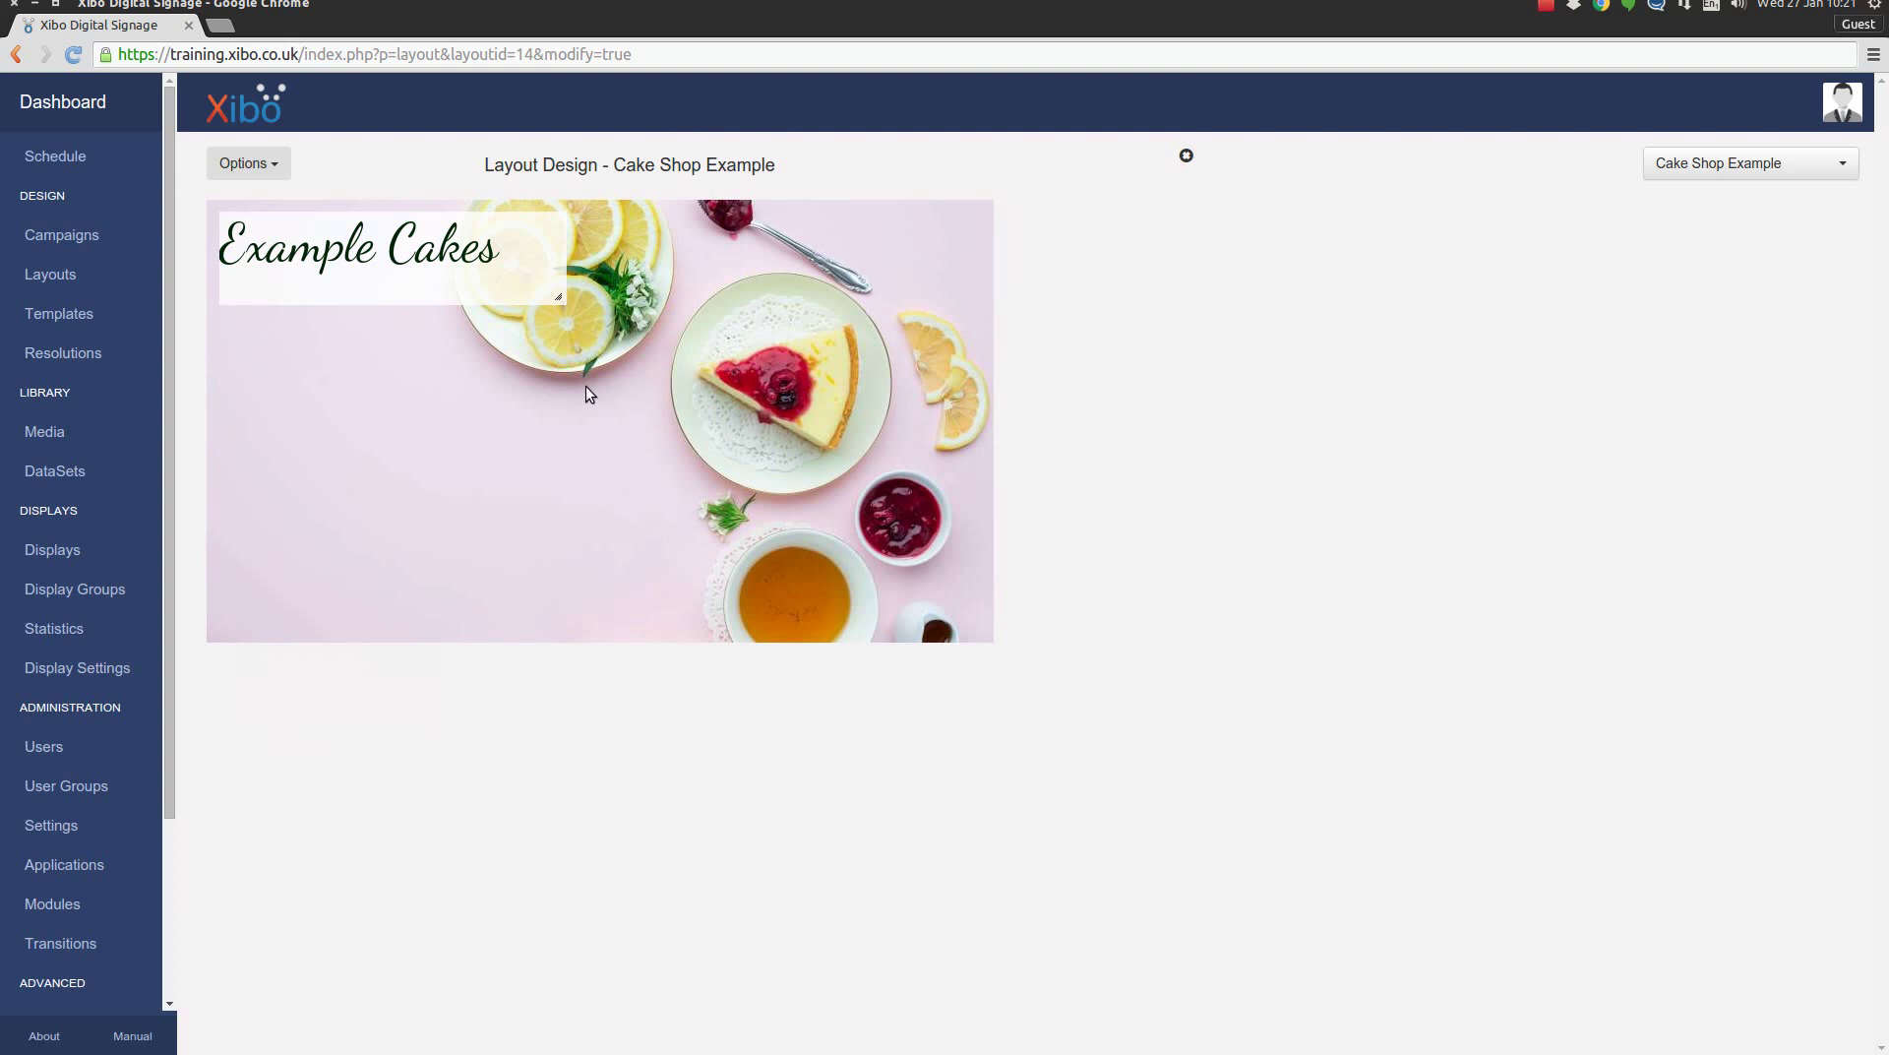
Shrink the heading region around the 'Example Cakes' text and save its position.
drag(558, 296, 499, 272)
click(1360, 163)
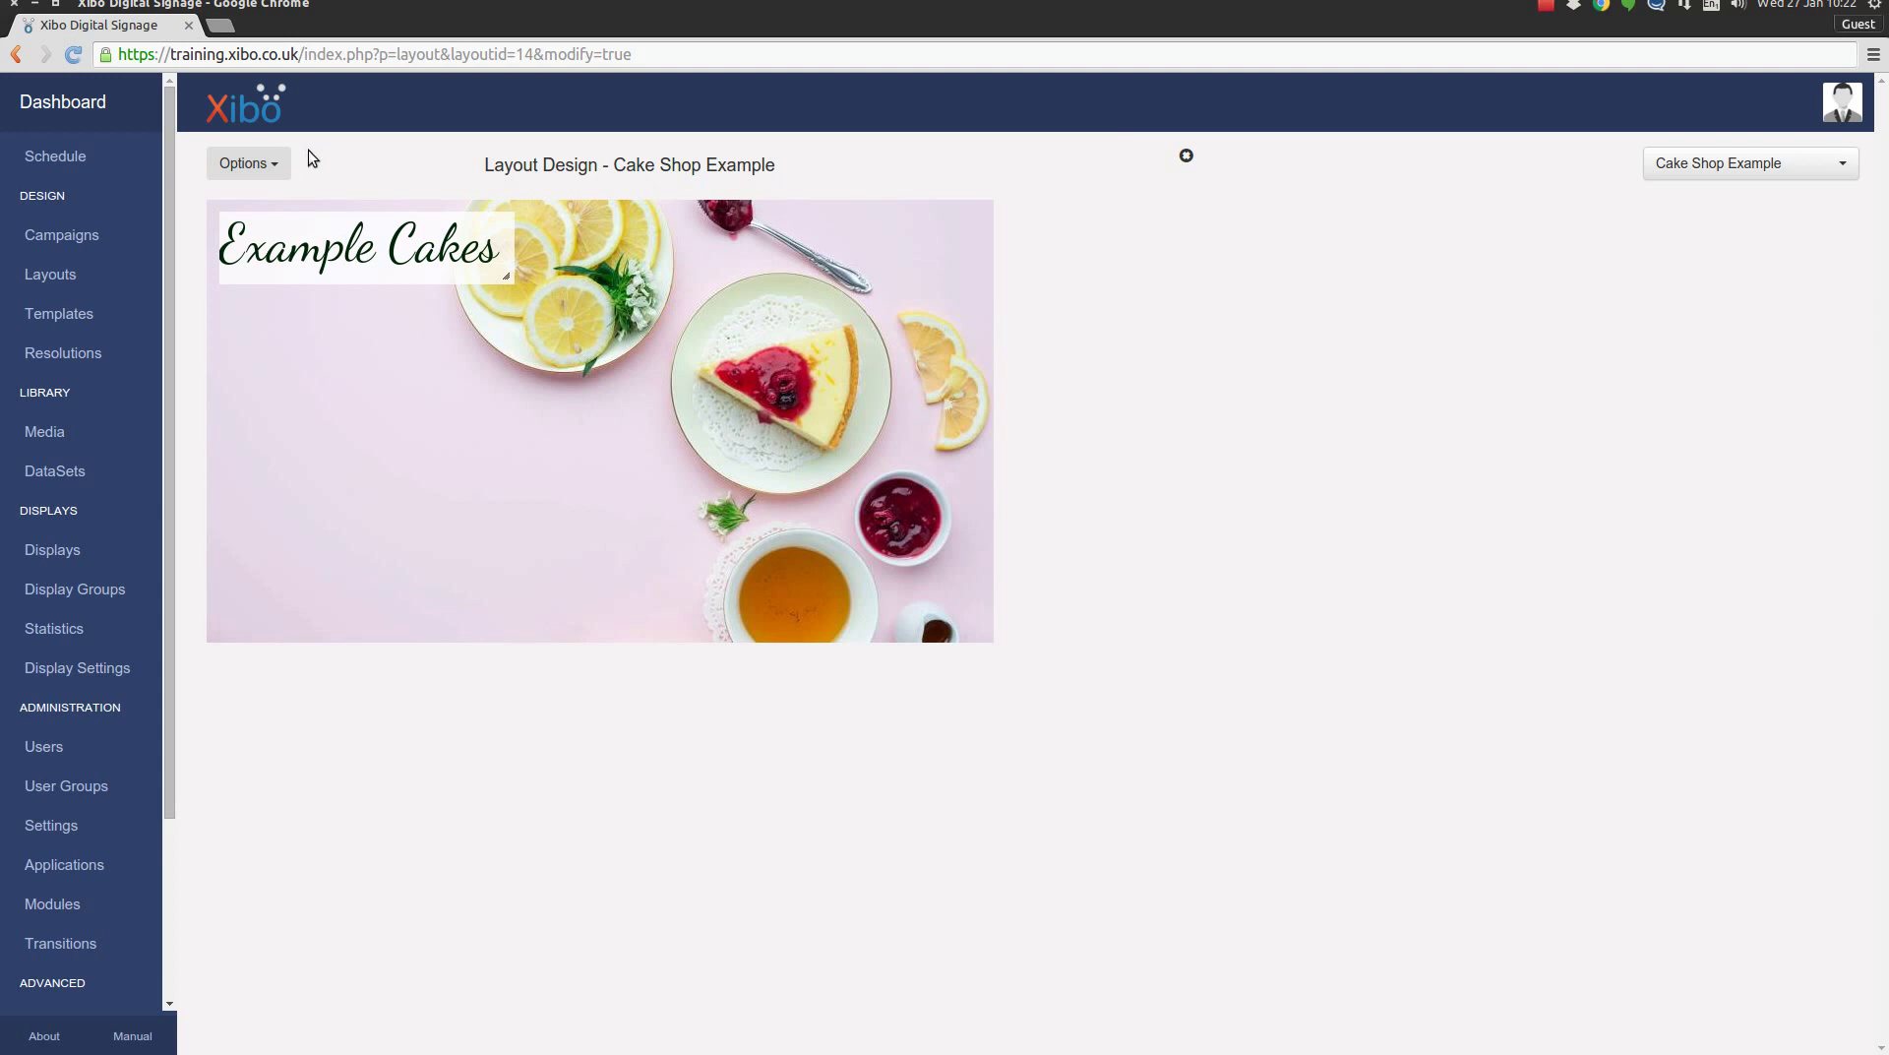
Add a 1044 x 653 region below the Example Cakes heading at lower left and save its position.
click(254, 164)
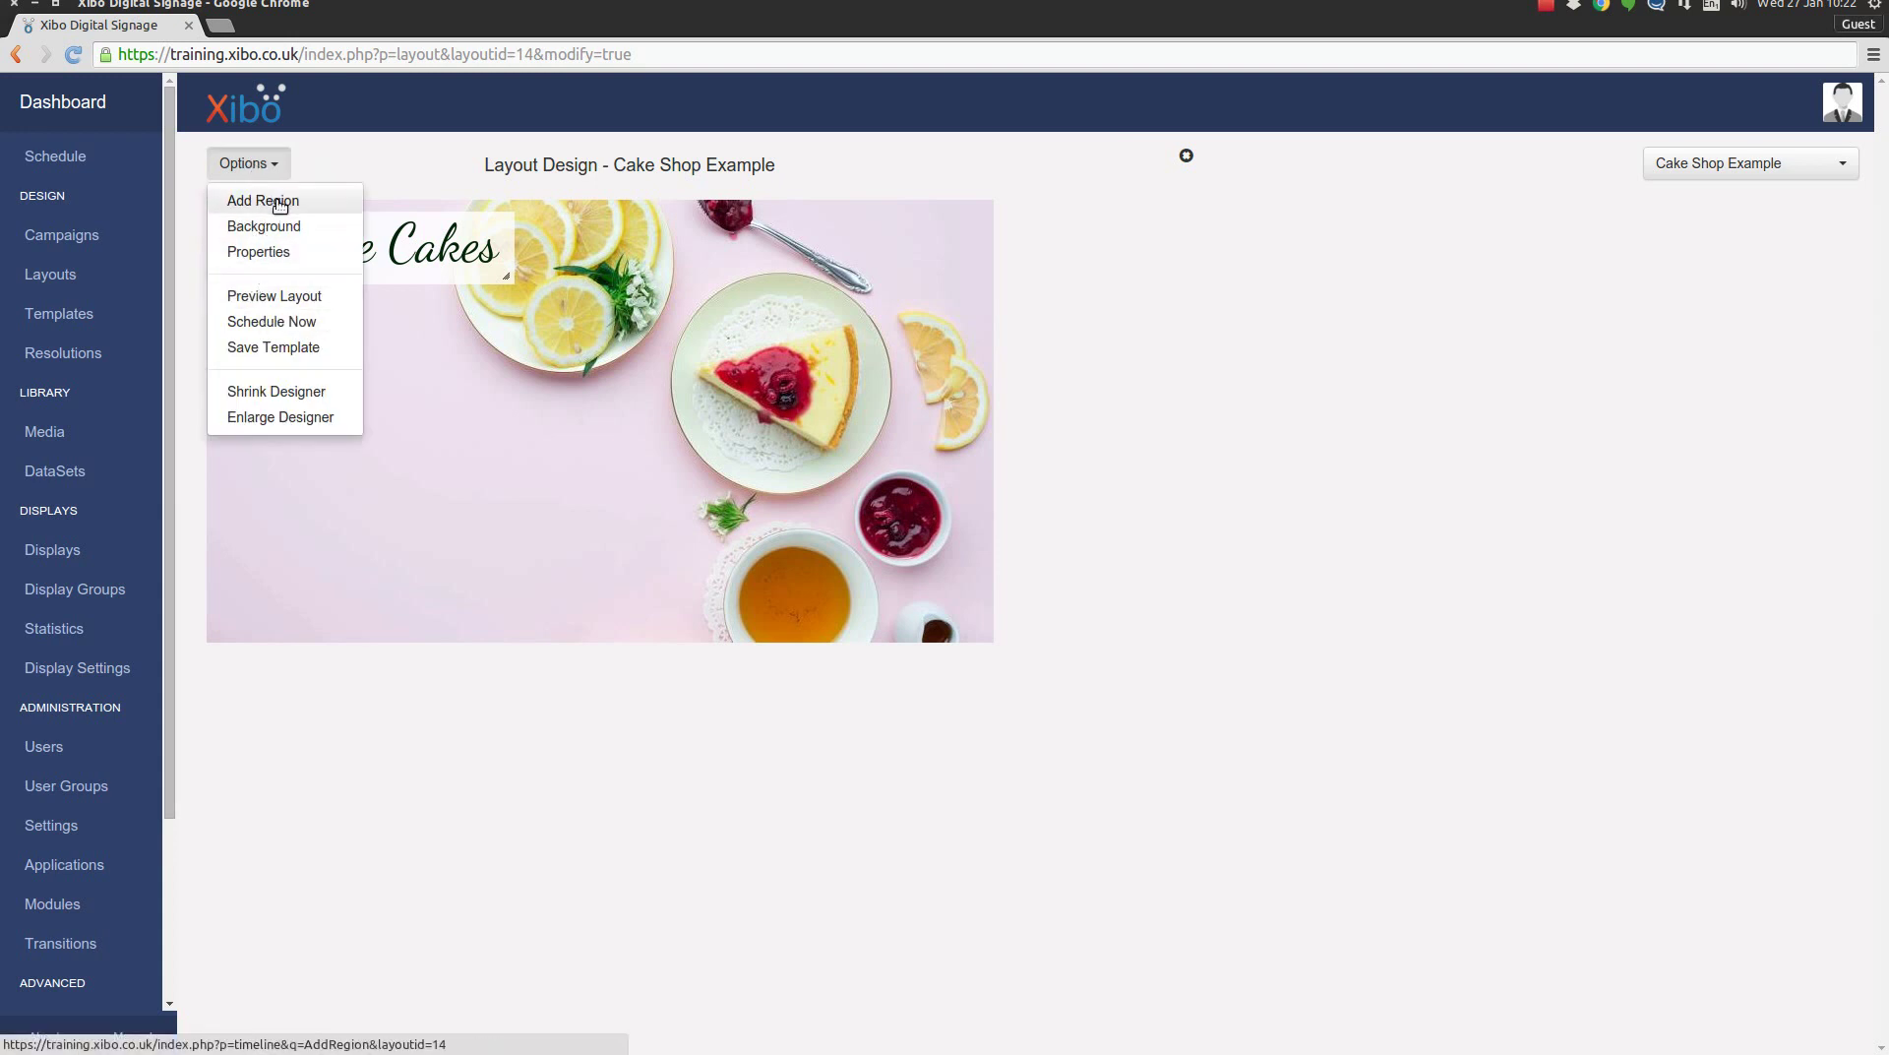
click(323, 205)
drag(296, 231, 629, 544)
drag(512, 510, 522, 522)
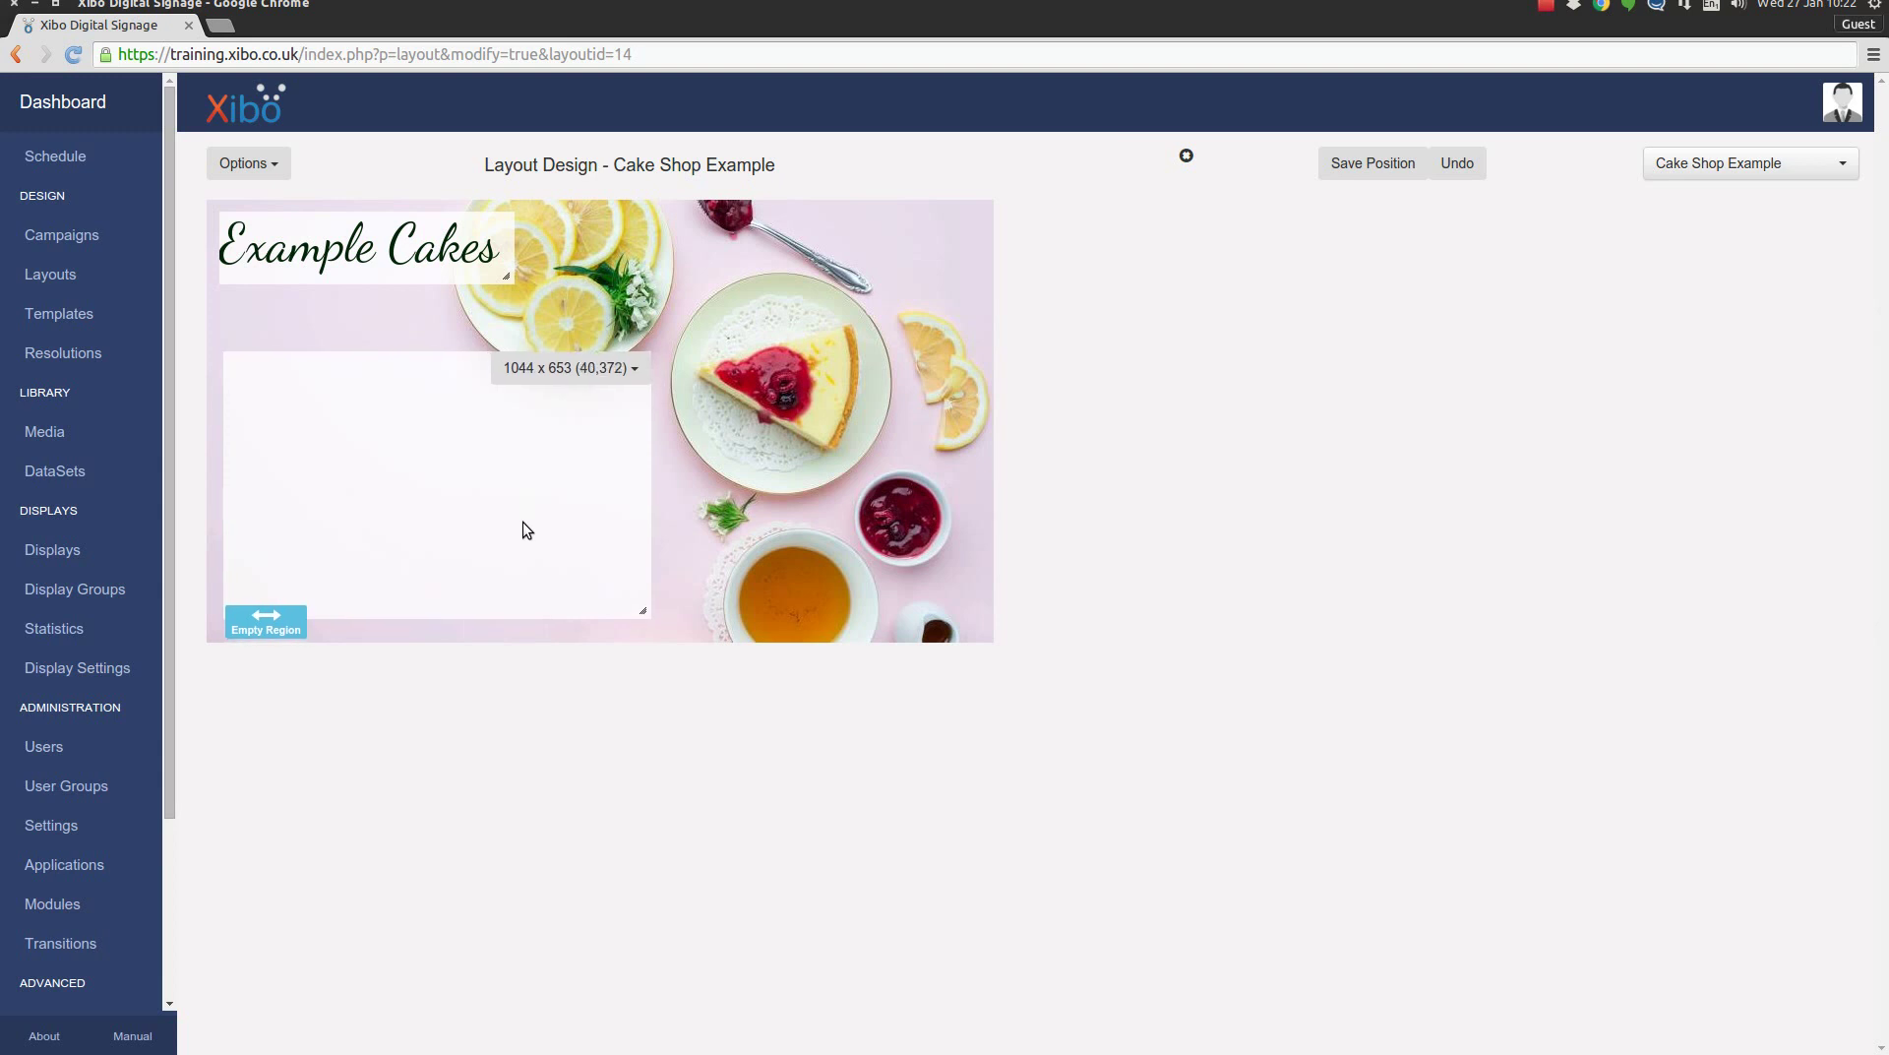
click(1392, 175)
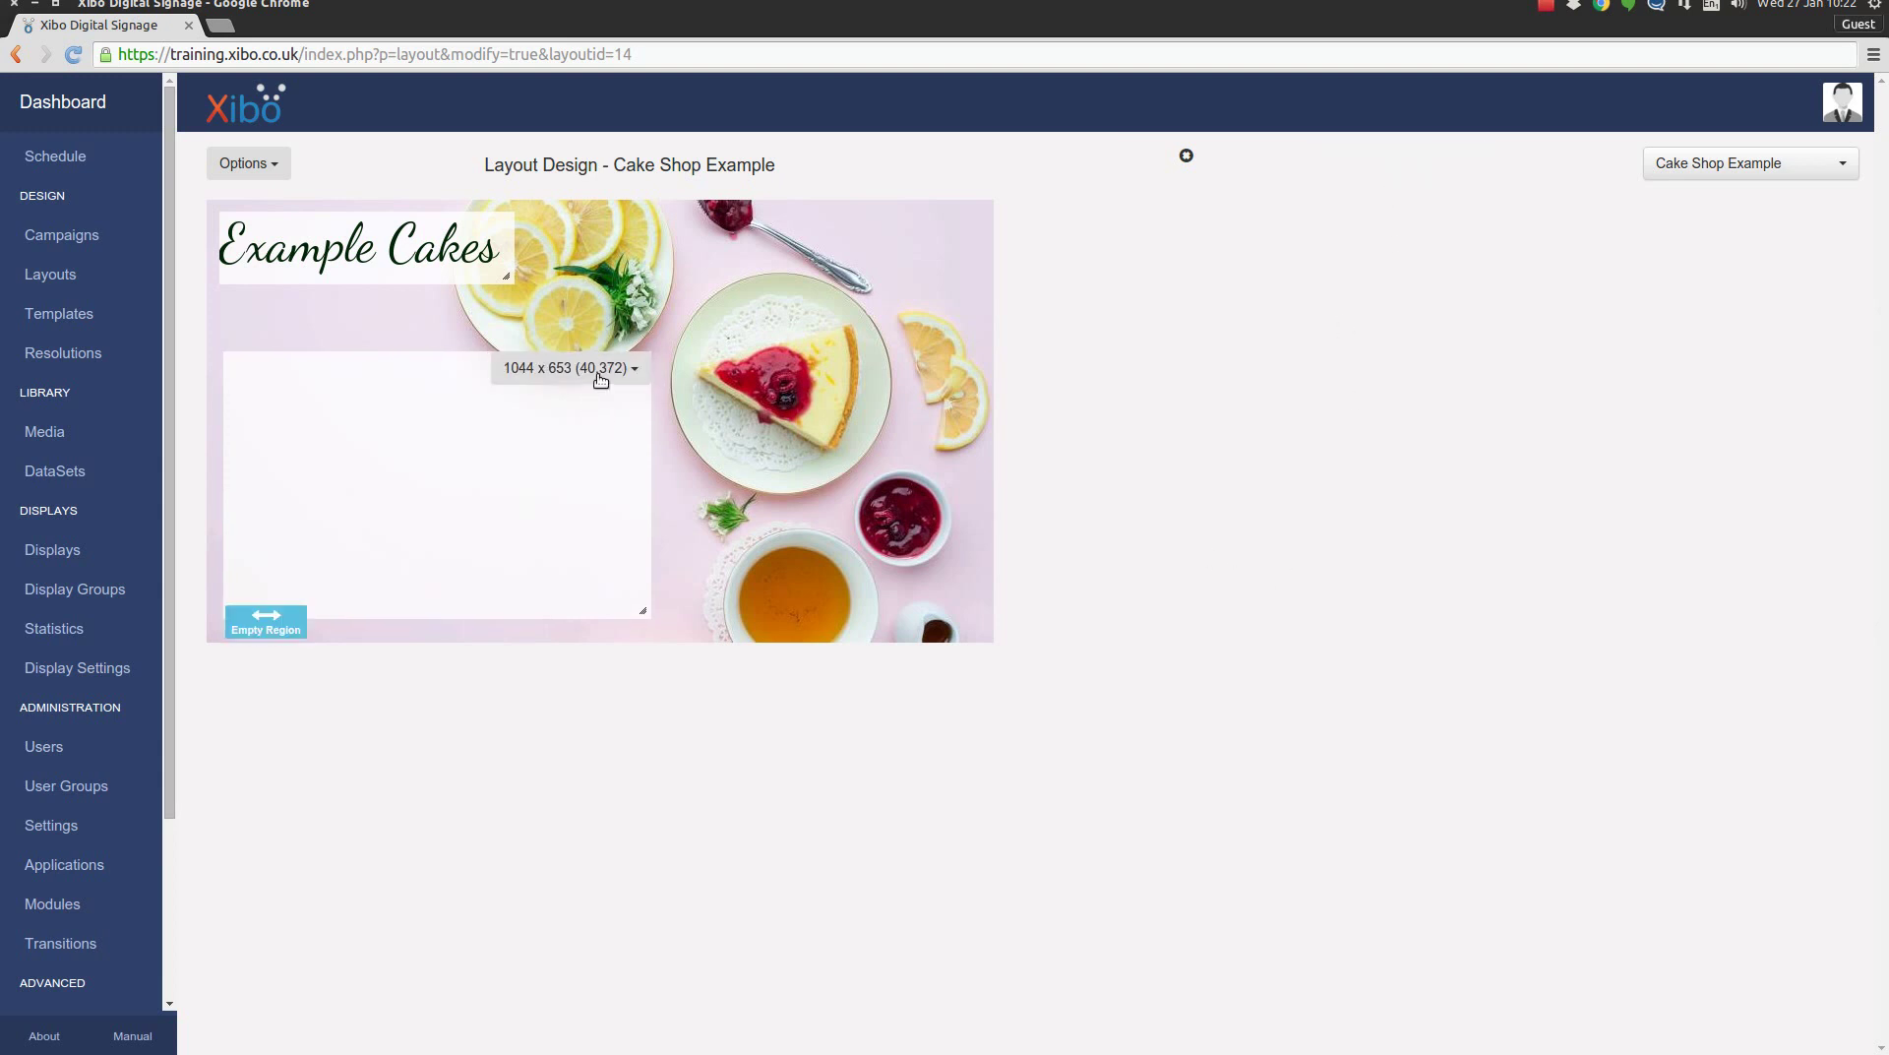
Add a text item to the new region and paste in the four cake descriptions.
click(600, 379)
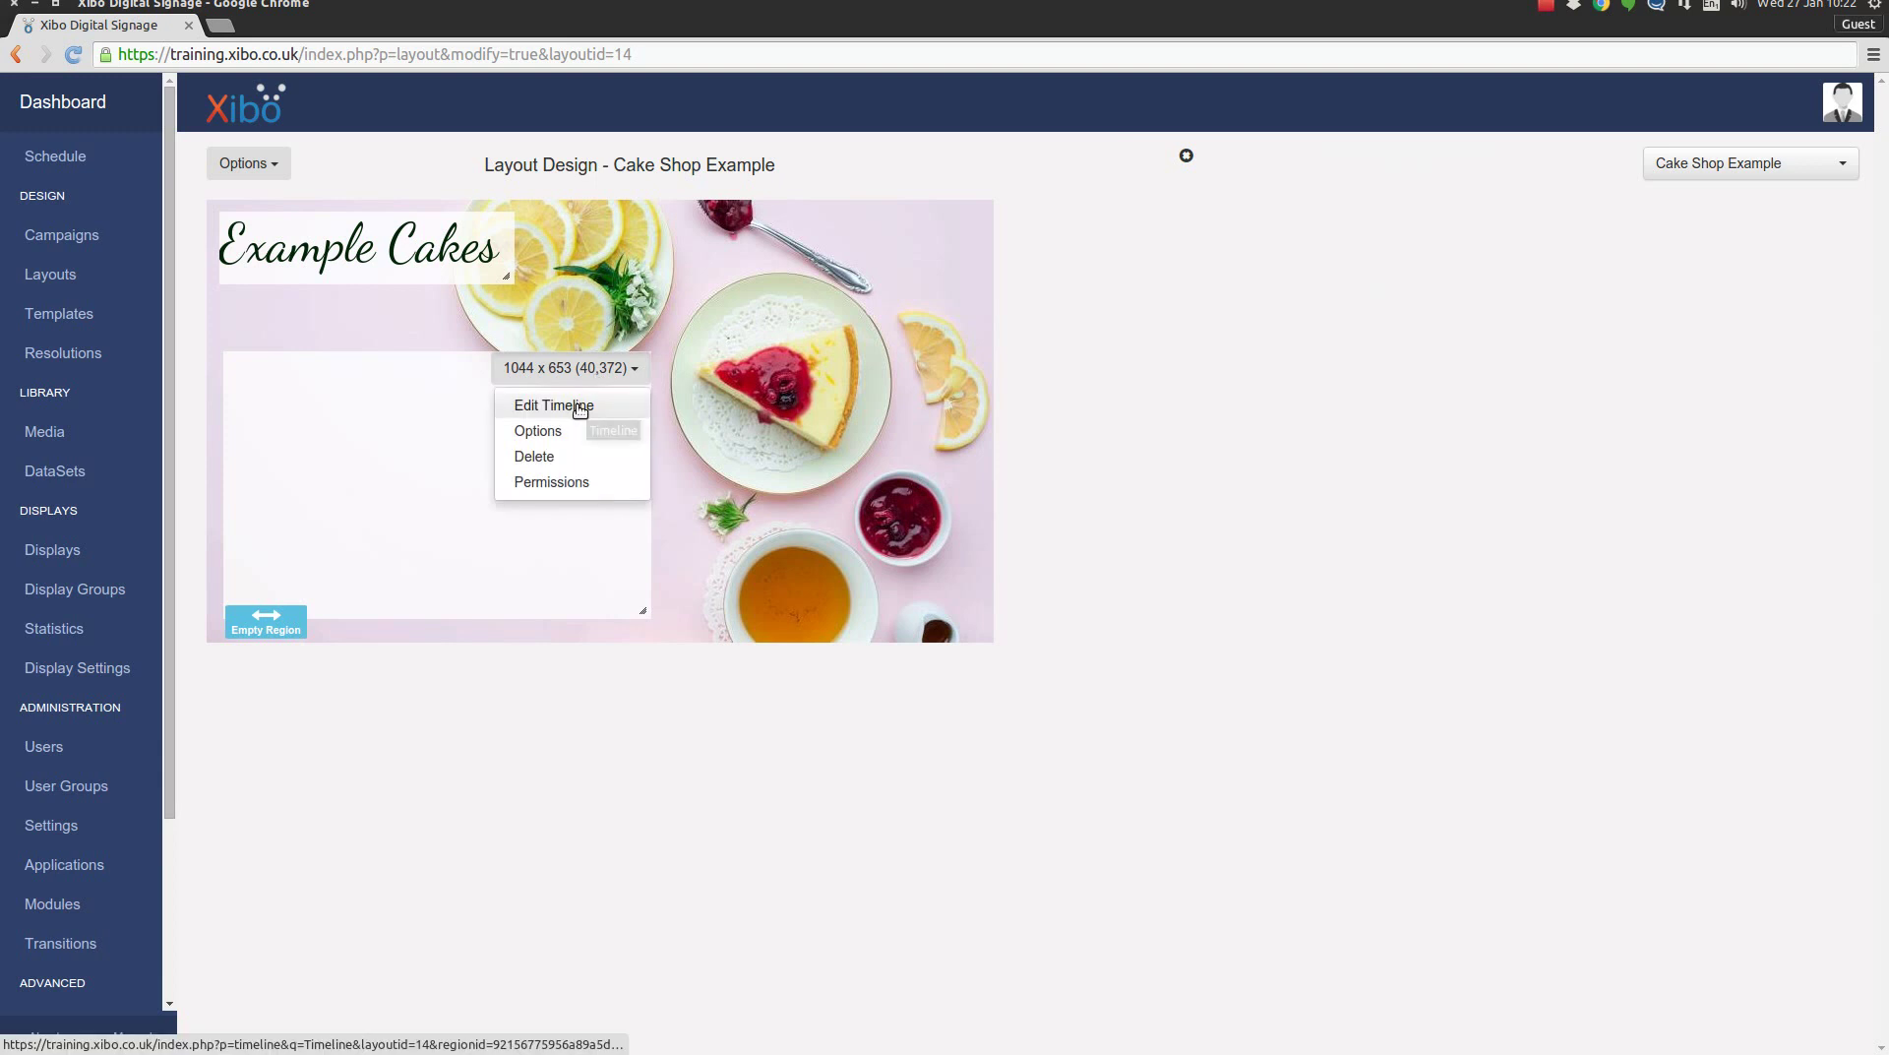
click(576, 404)
click(283, 587)
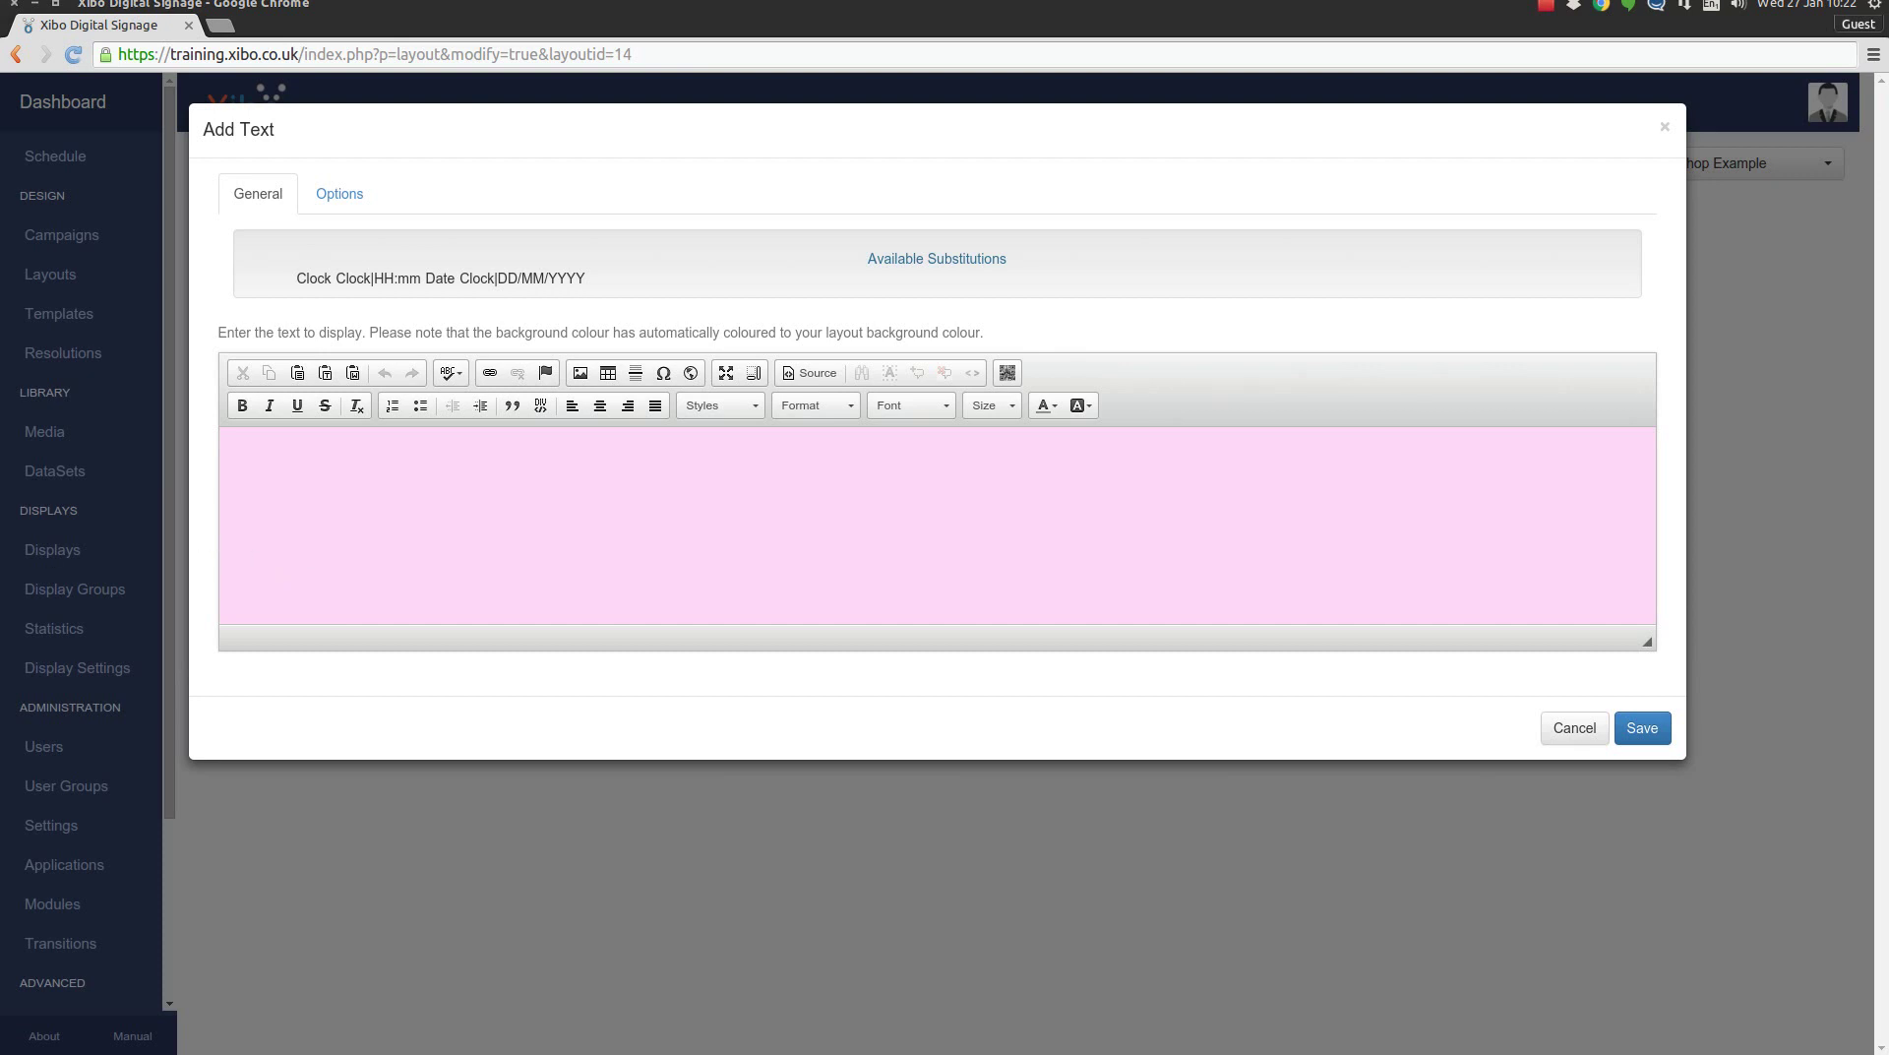
click(368, 482)
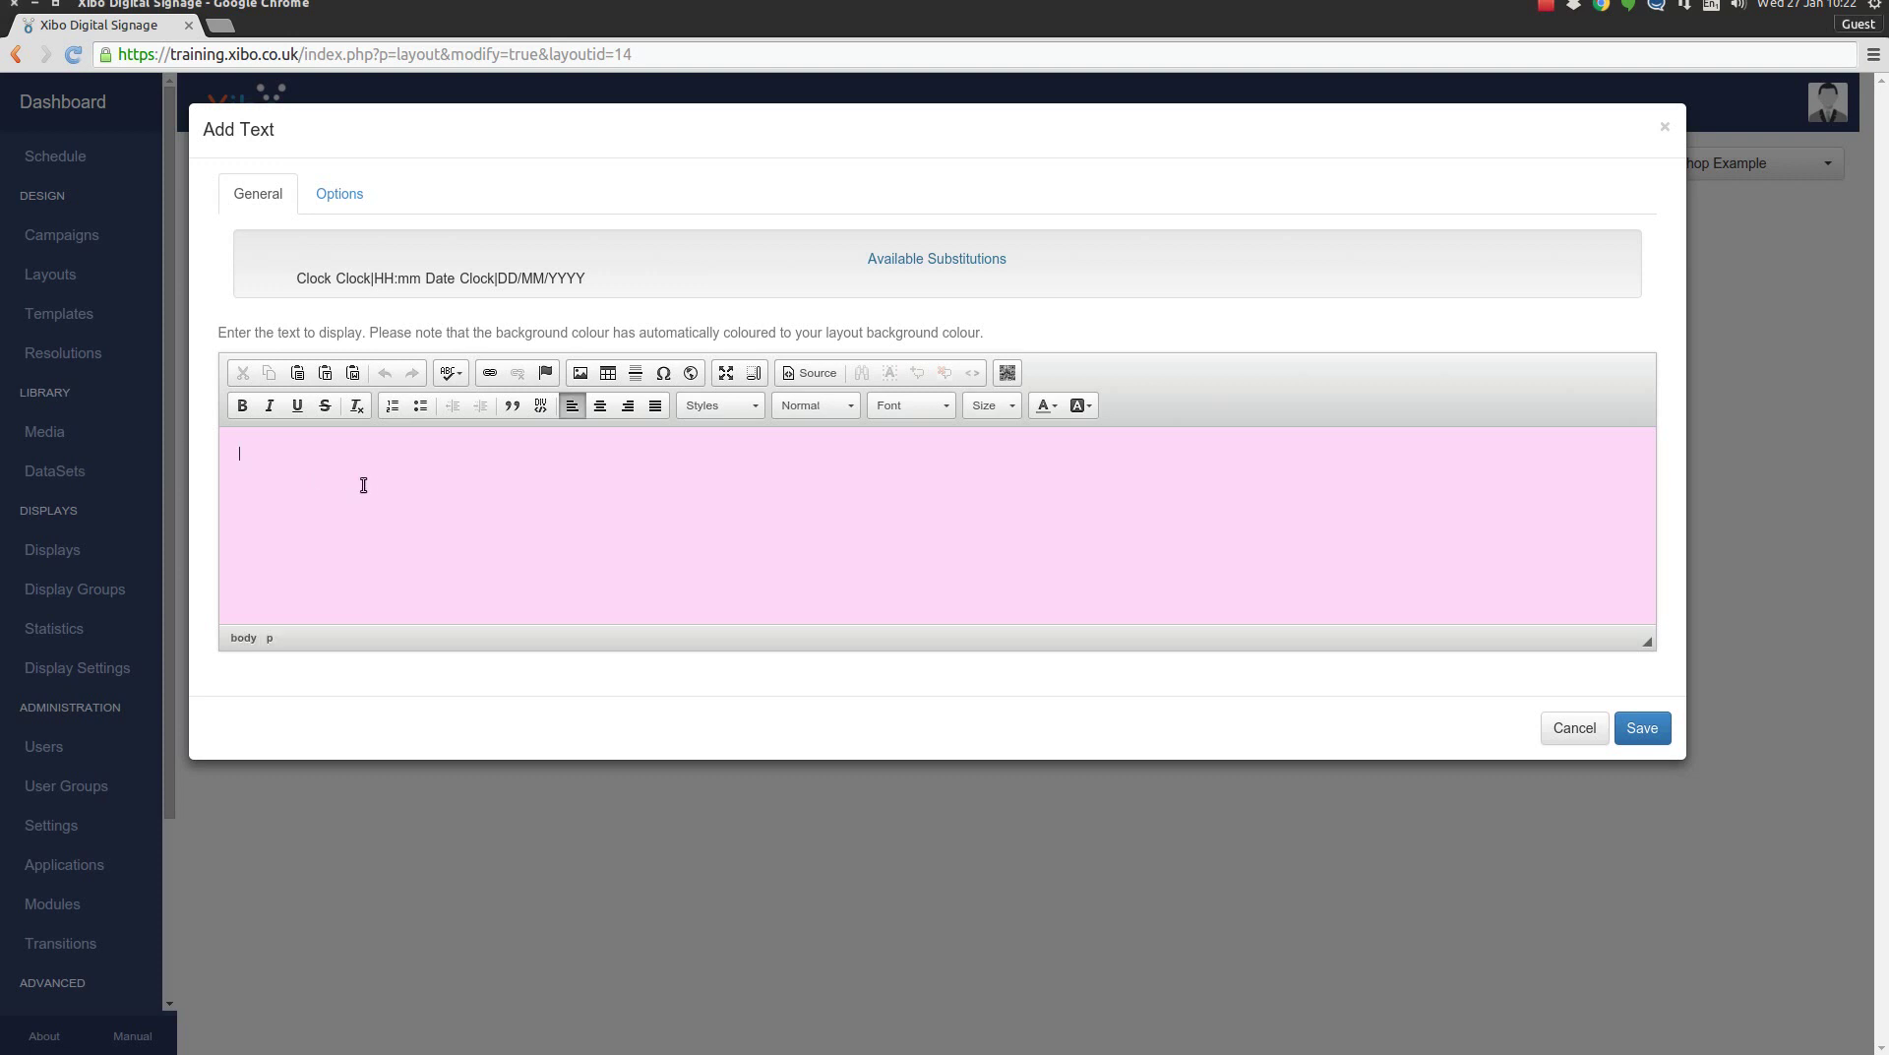
text(LEMON DREAM LEMON CAKE WITH A TANGY CURD FILLING DEATH BY CHOCOLATE CHOCOLATE CAKE WITH CHOCOLATE BUTTER CREAM, CHOCOLATE CREAM AND MORE CHOCOLATE CARROT CAKE A LIGHT MOIST SPONGE WITH CLASSIC CREAM CHEESE FROSTING COFFEE WALNUT SERIOUSLY CLASSY COFFEE AND WALNUT CAKE)
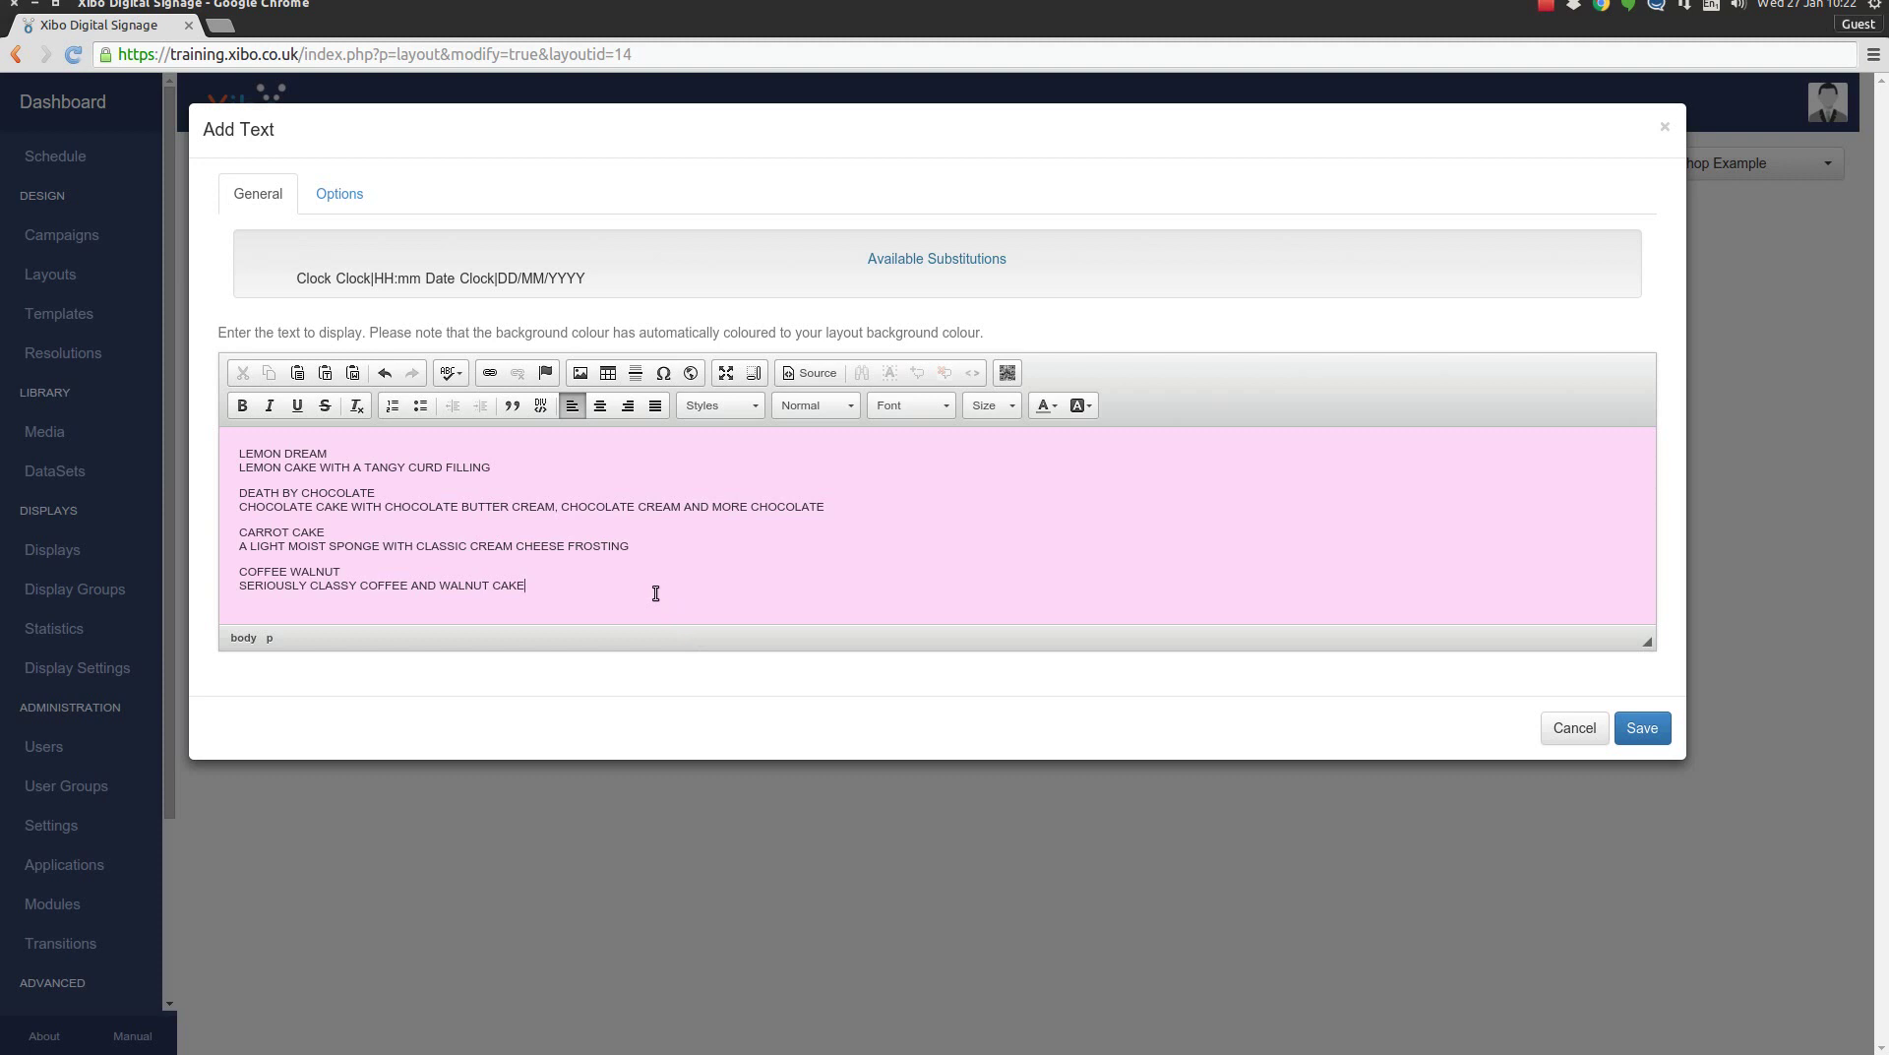
Centre the cake menu text and set it in the Linear font at size 36.
drag(531, 585, 181, 460)
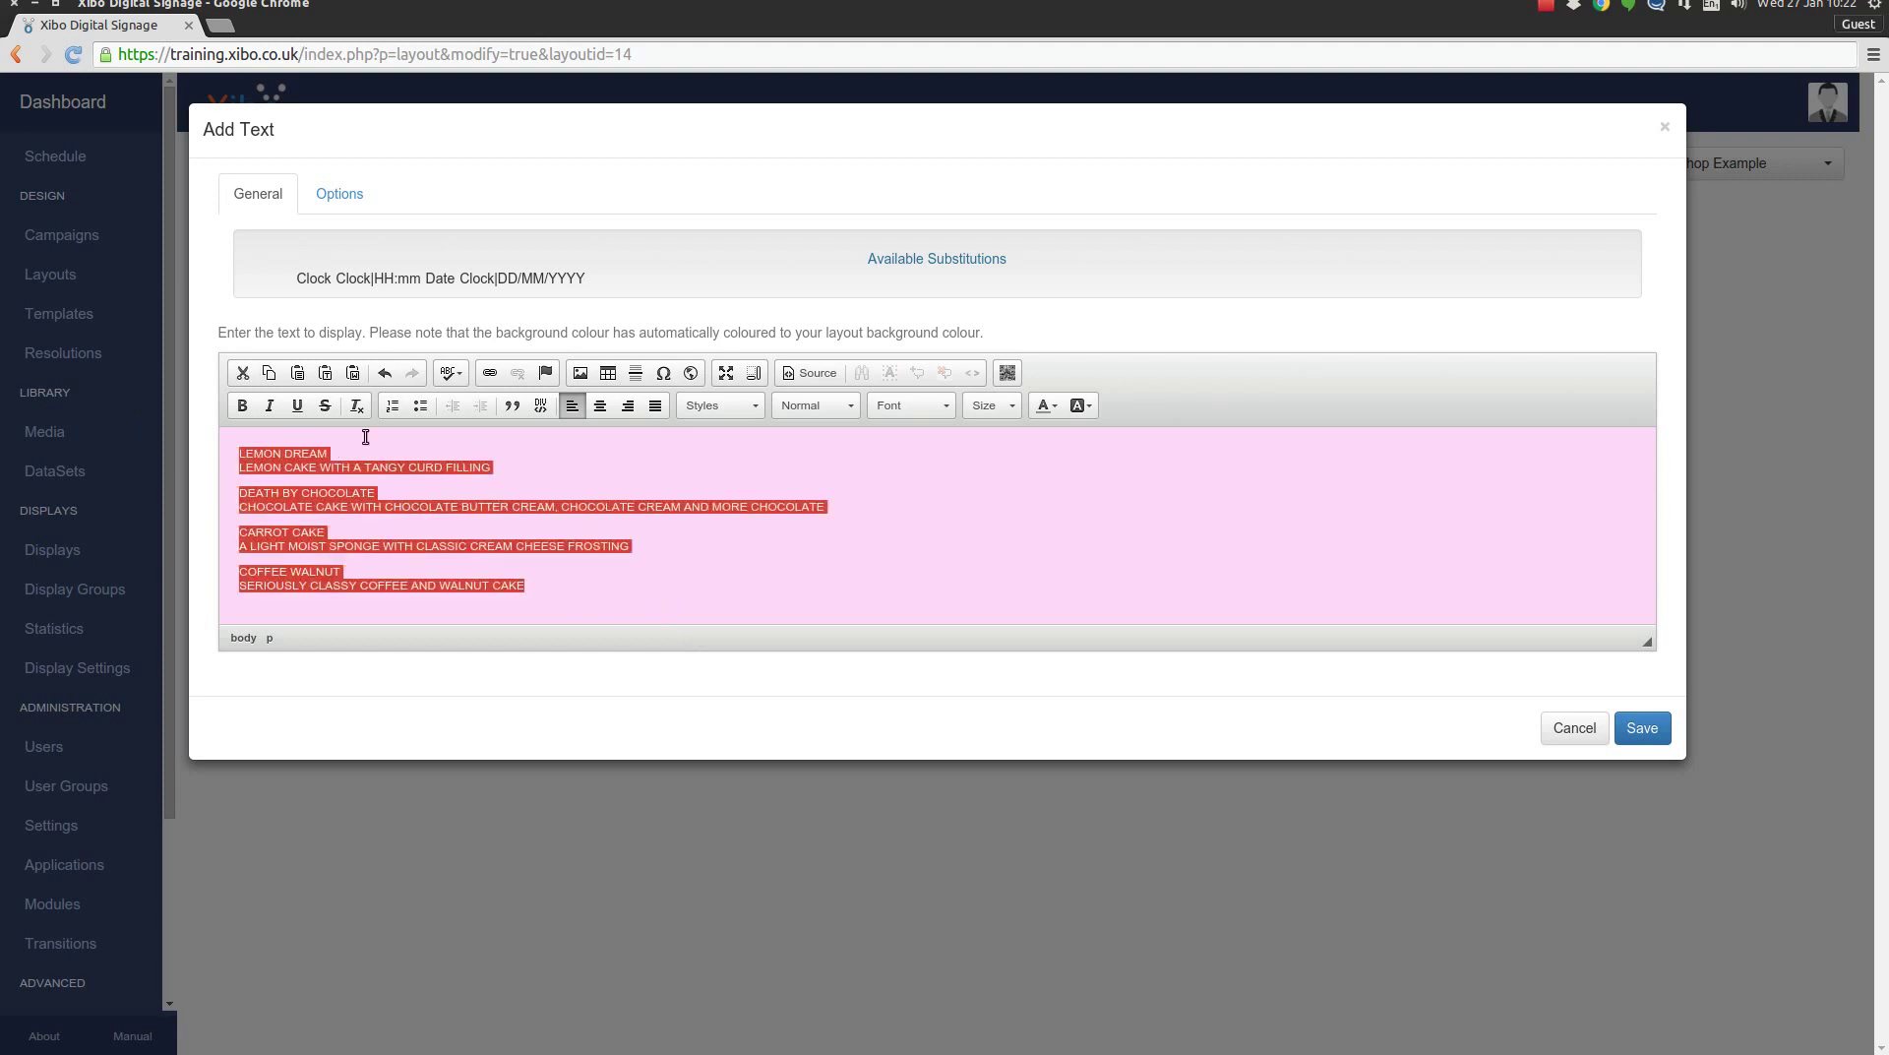
click(599, 407)
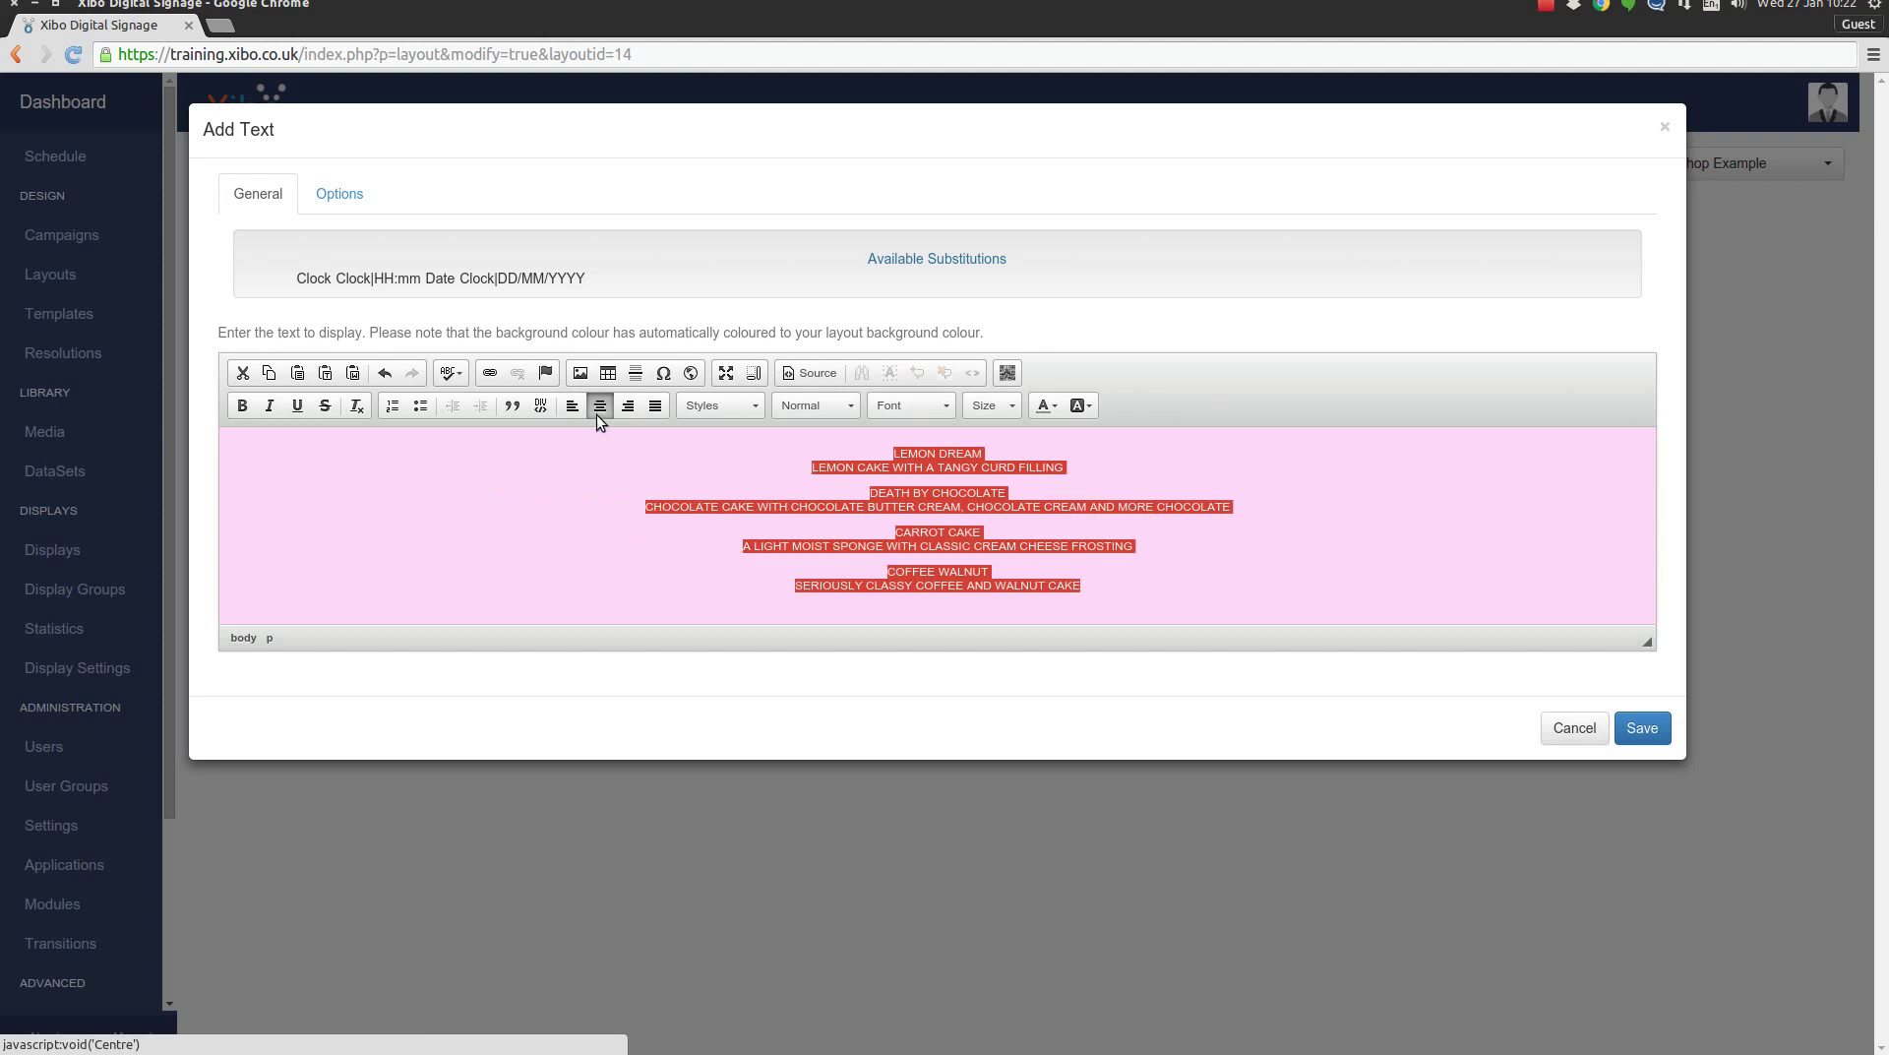
click(607, 553)
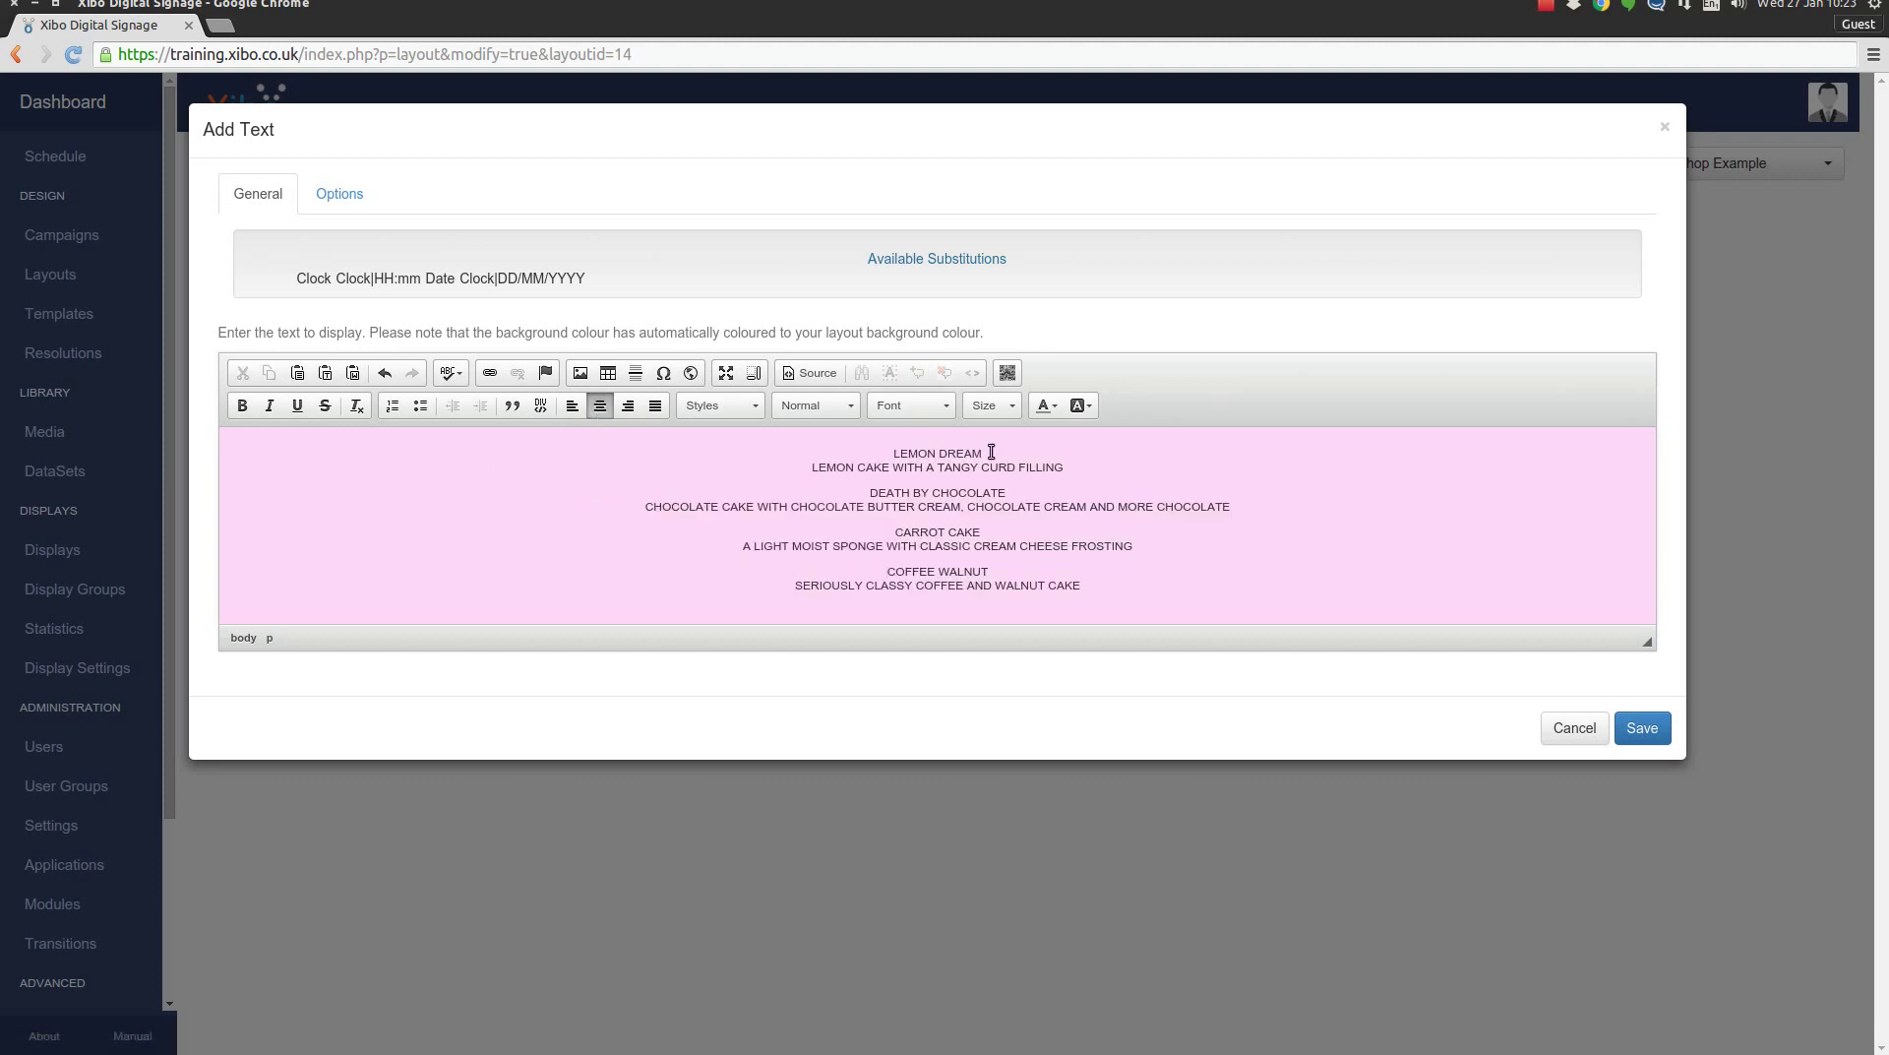
drag(1107, 588, 887, 444)
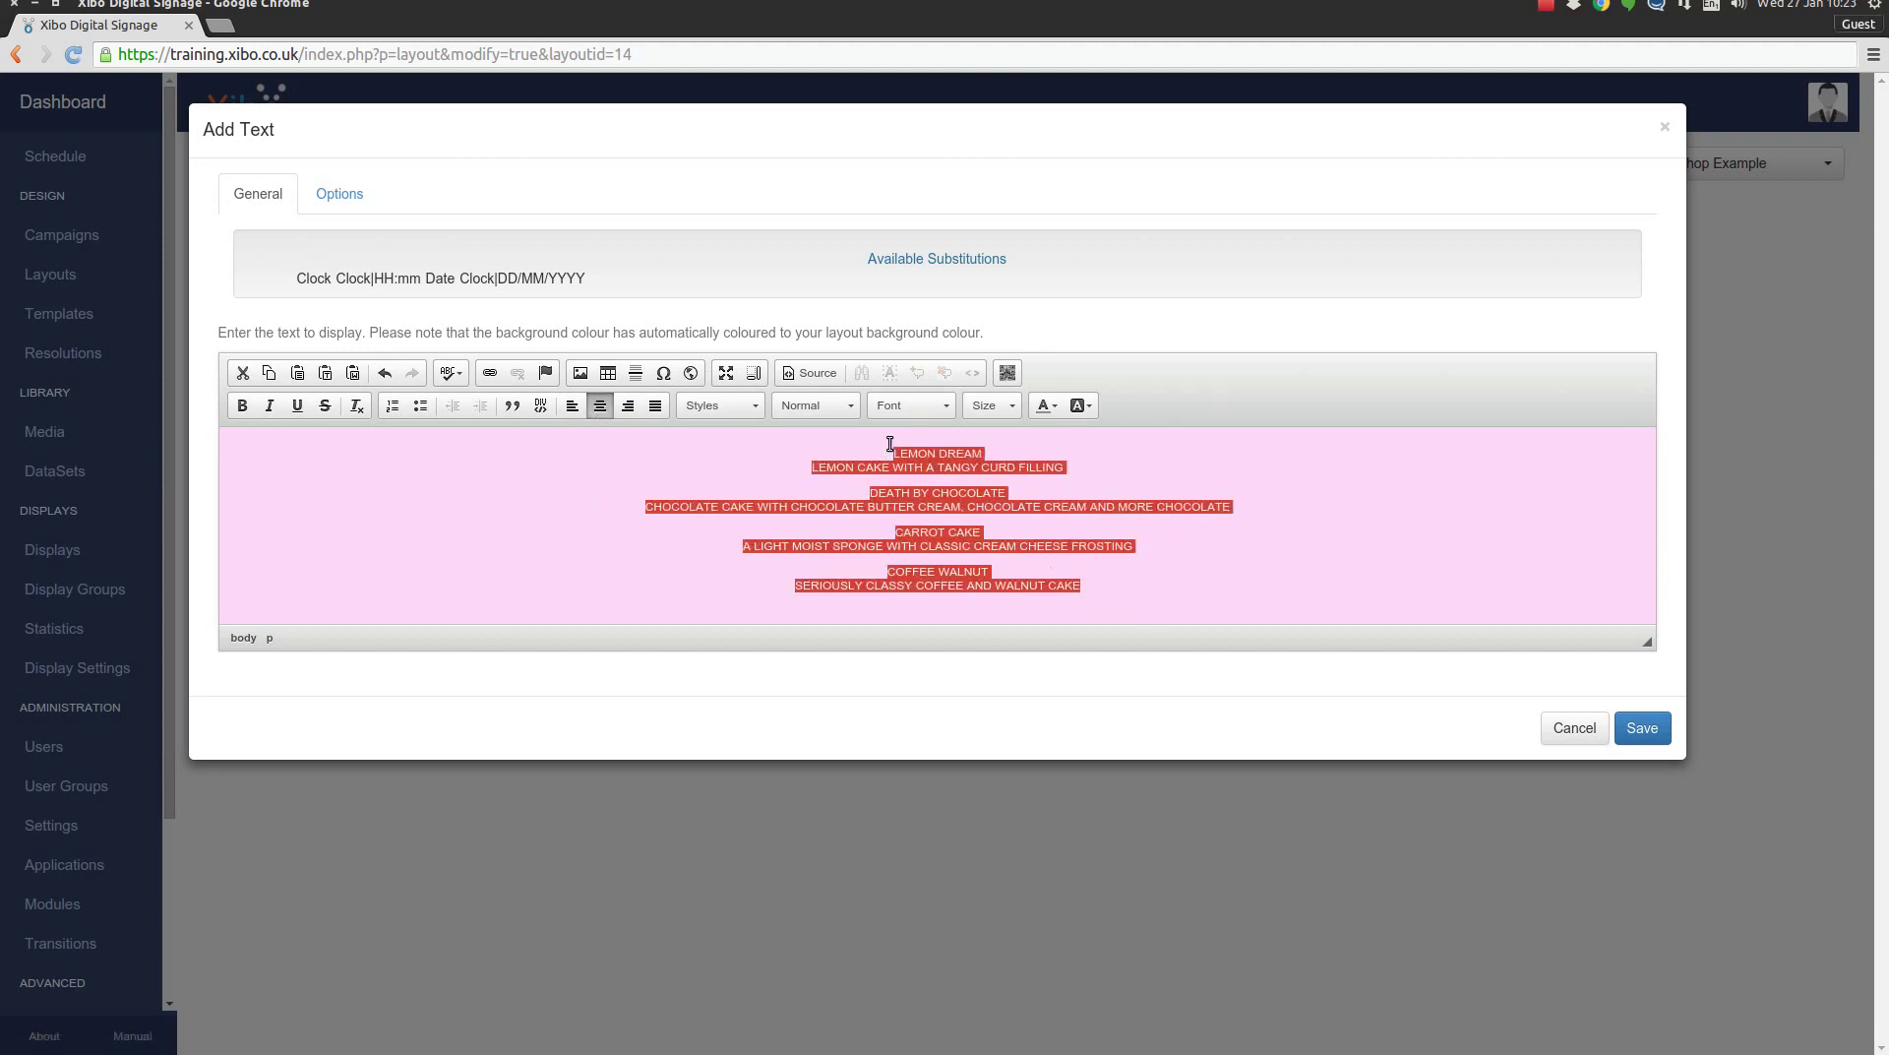
click(948, 413)
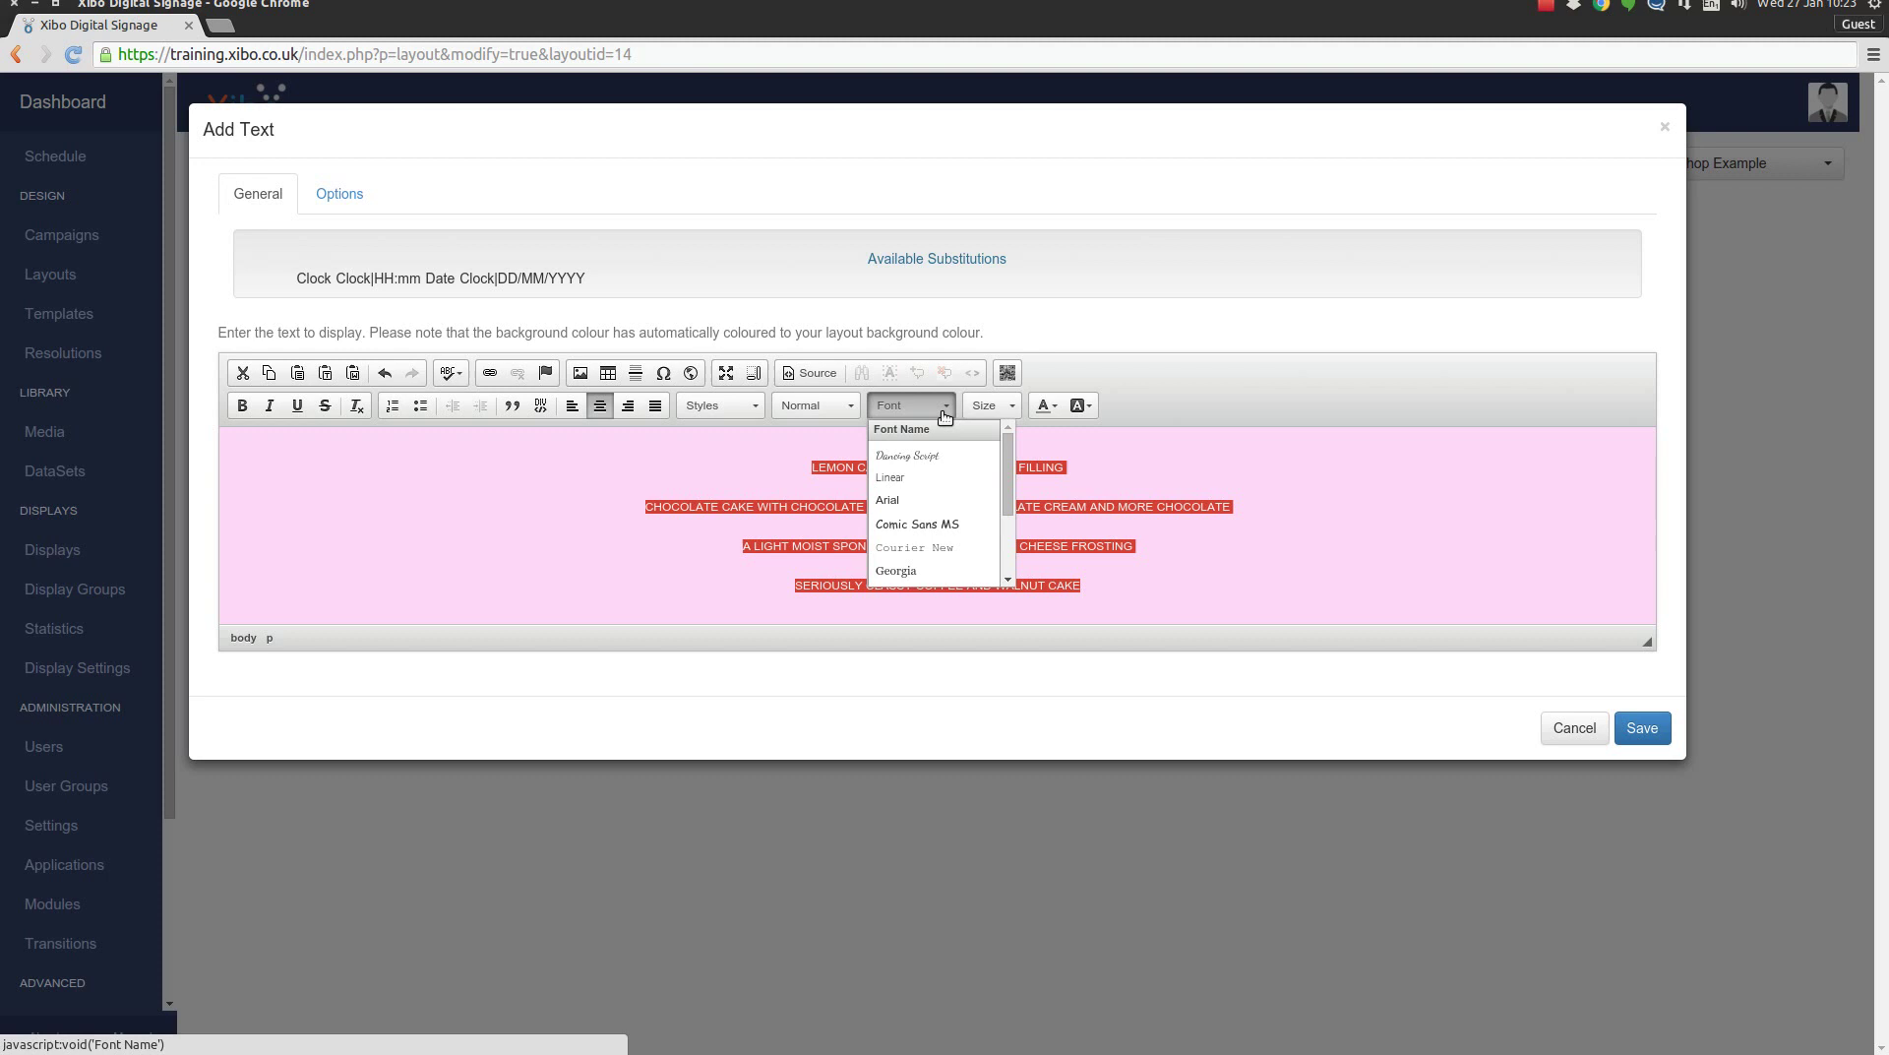
click(903, 479)
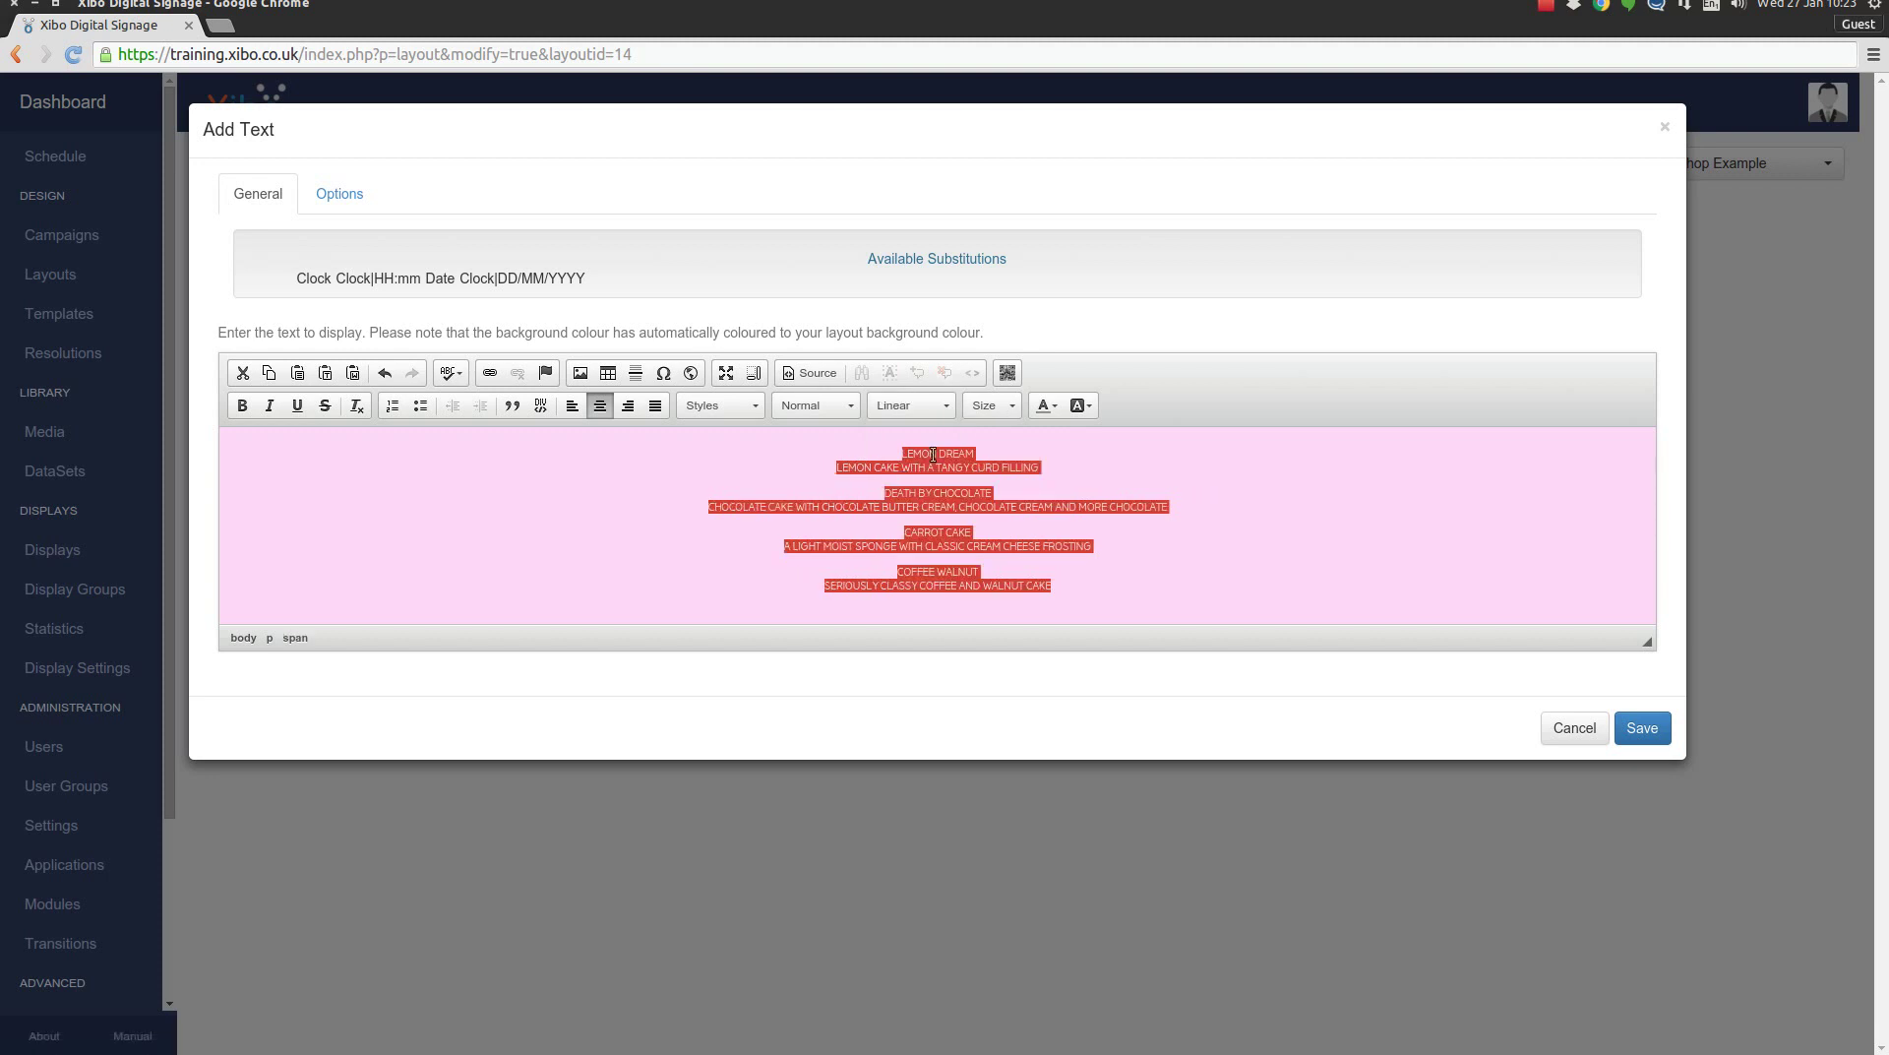
click(985, 413)
scroll(994, 497, down, 3)
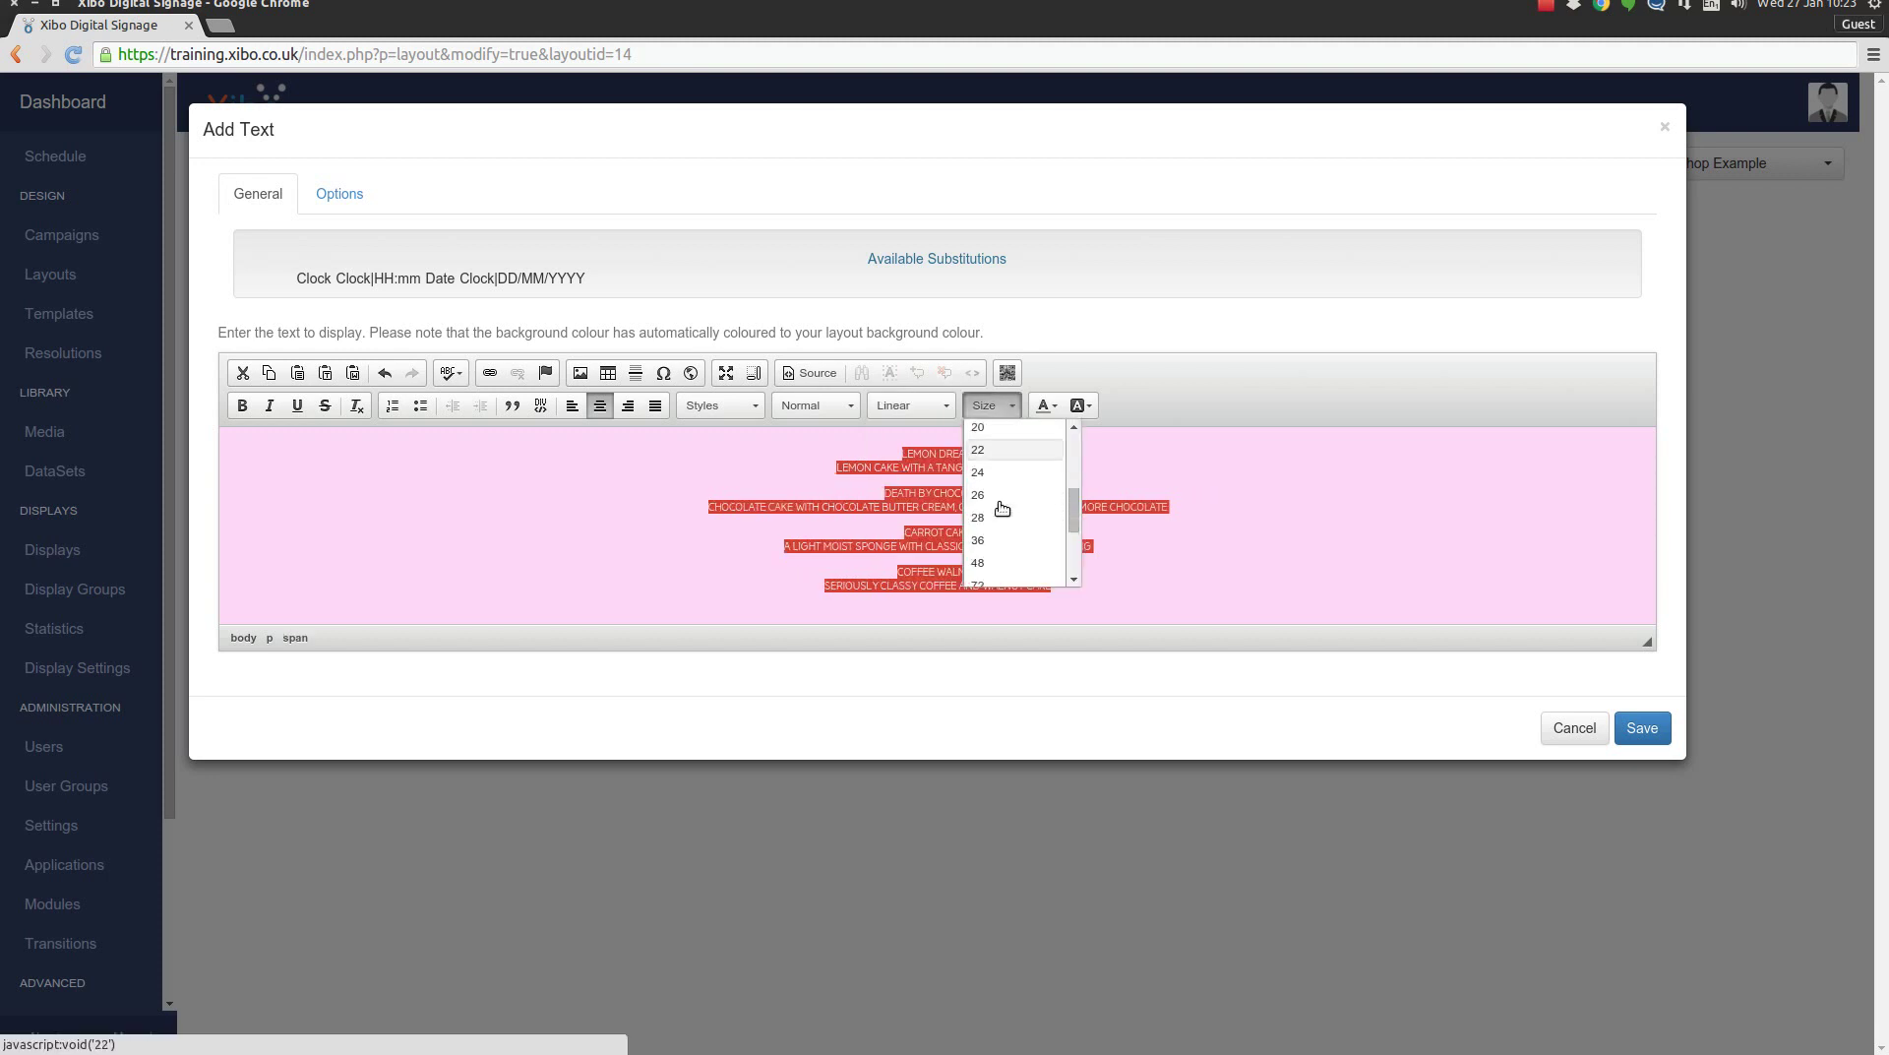
click(986, 540)
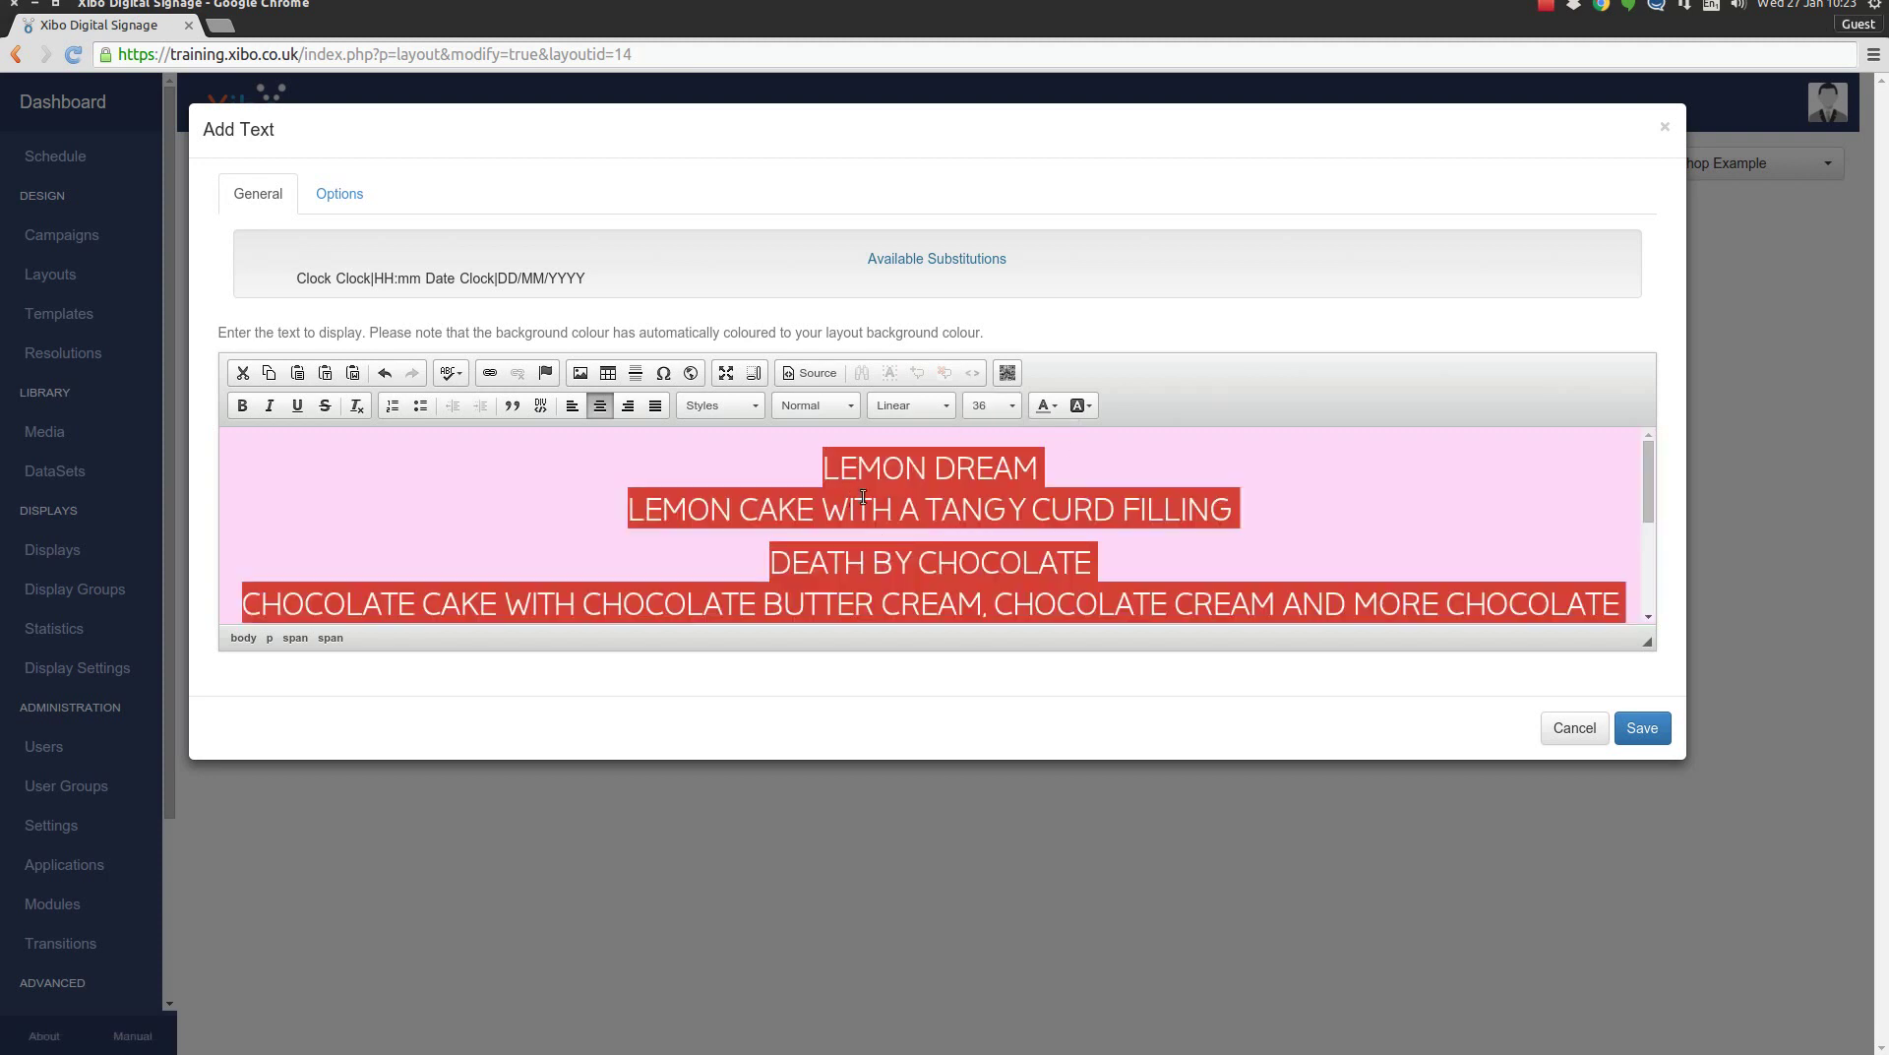
Select the LEMON DREAM heading.
drag(861, 497, 1070, 439)
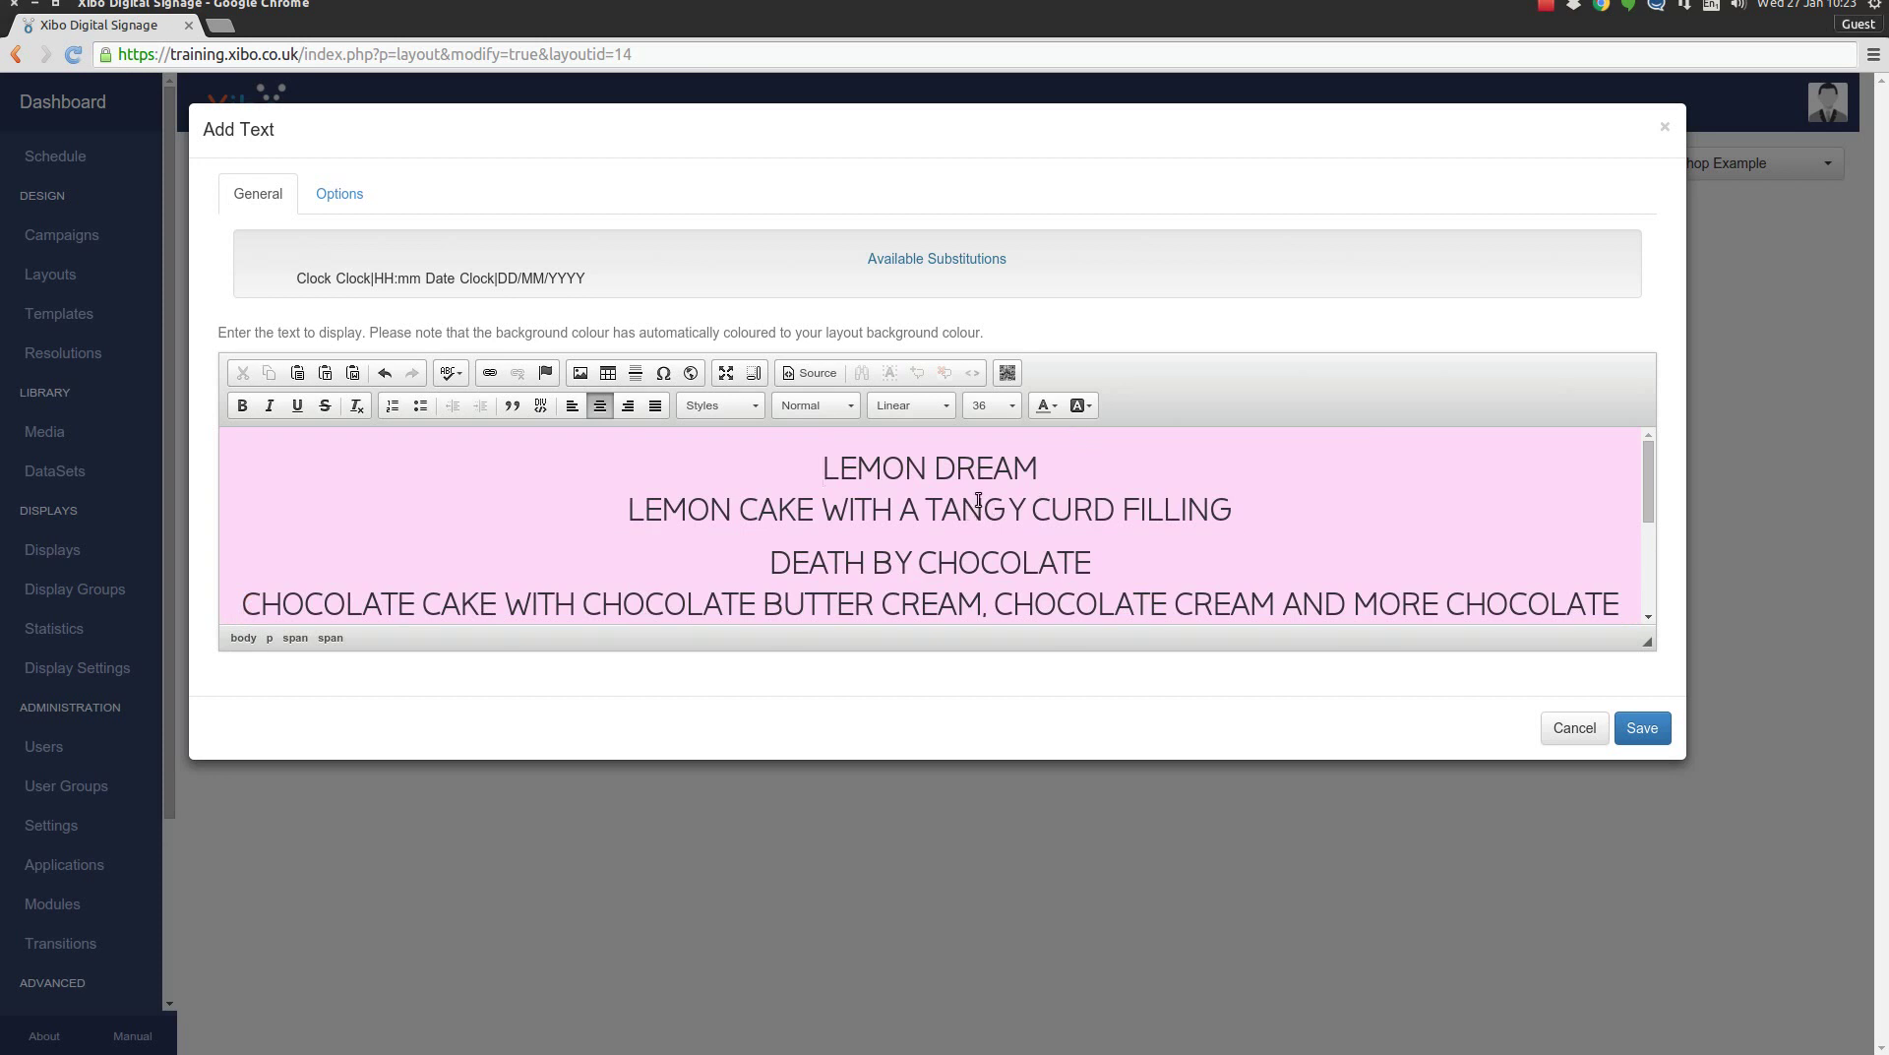
click(1041, 466)
drag(1031, 469, 817, 468)
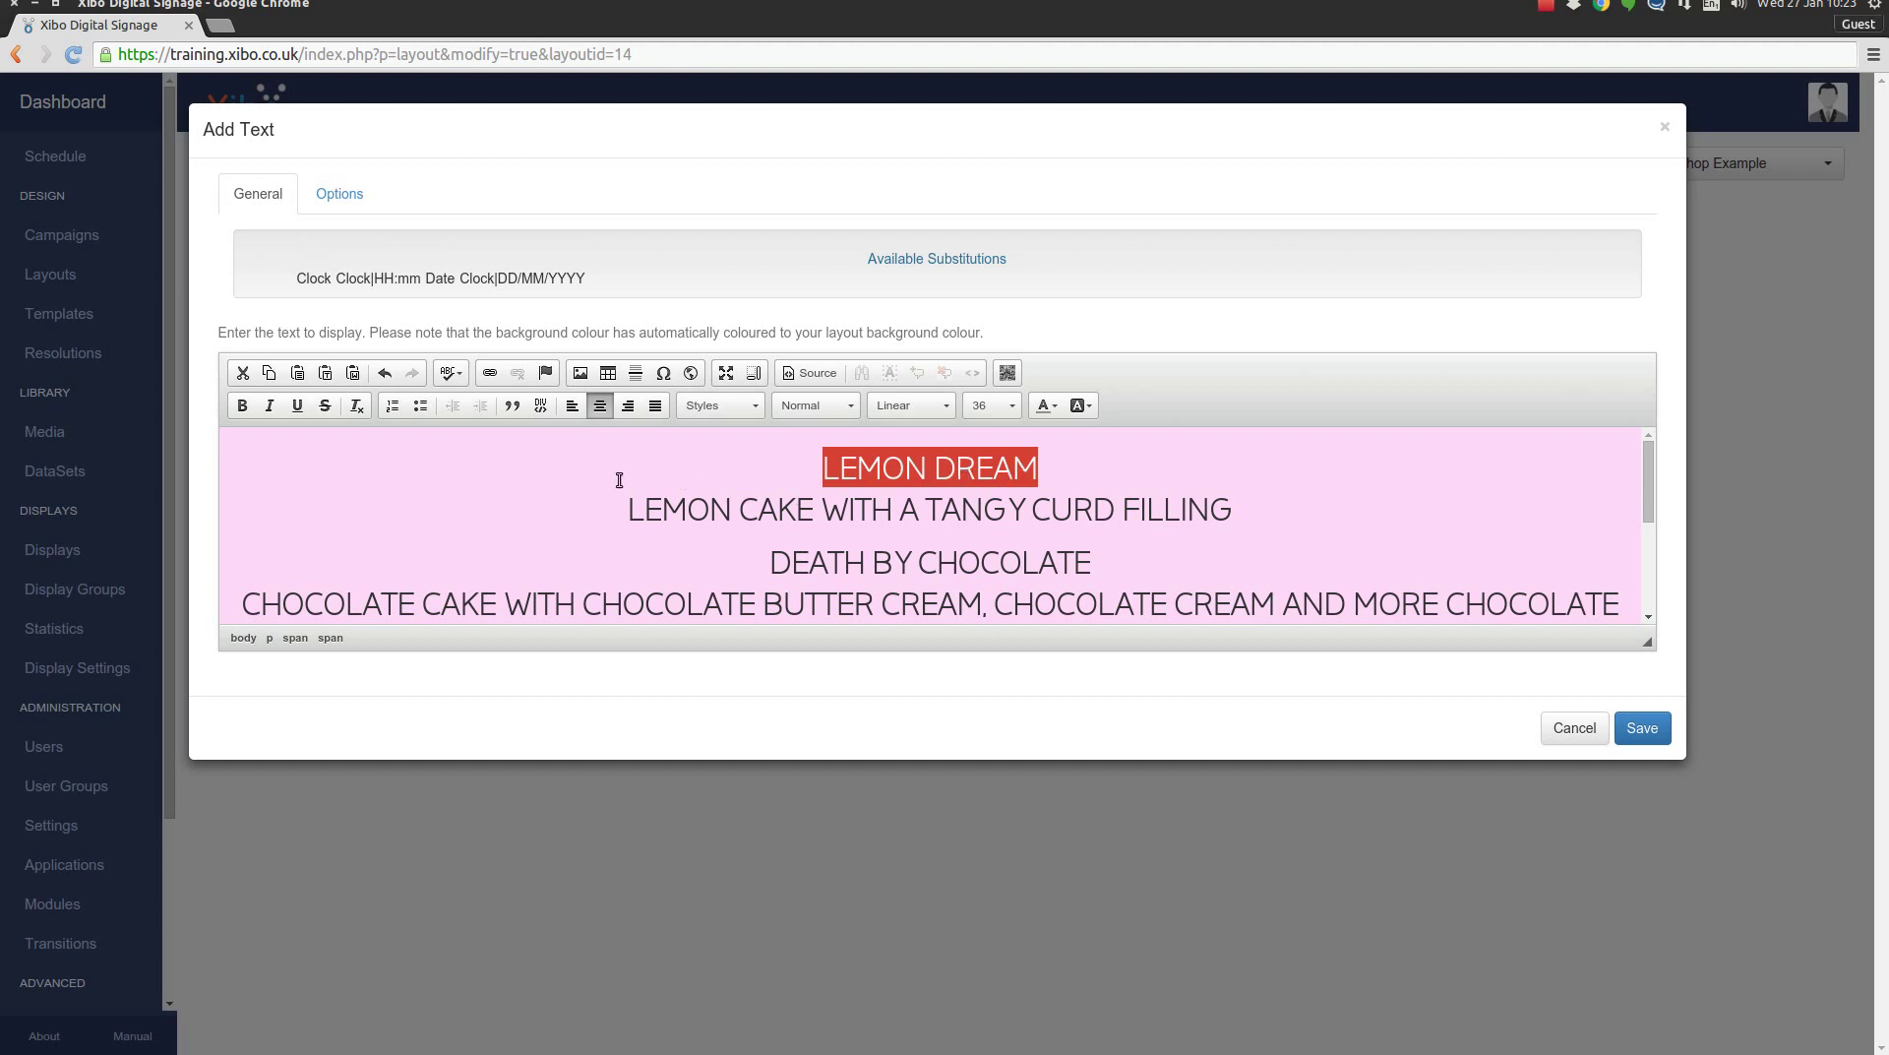
Bold LEMON DREAM and add blank lines above CARROT CAKE and COFFEE WALNUT.
click(241, 409)
click(1259, 511)
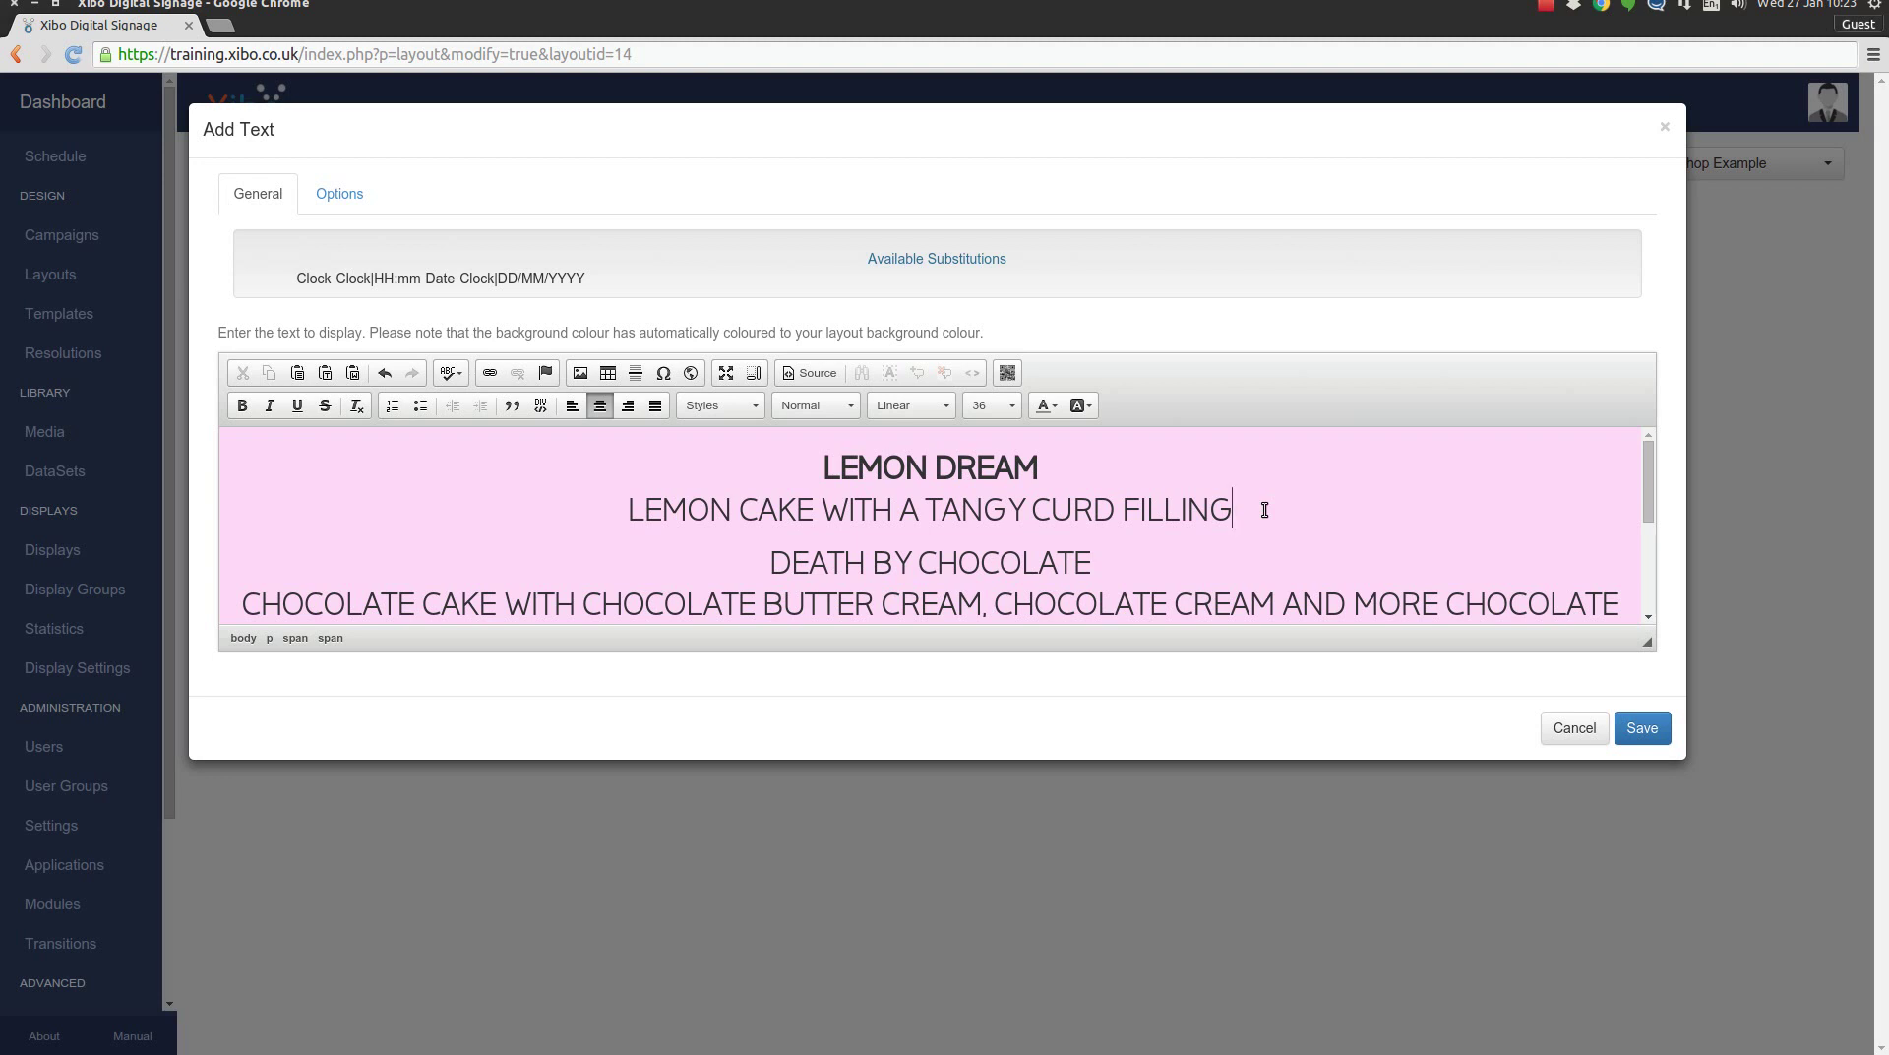
key(Return)
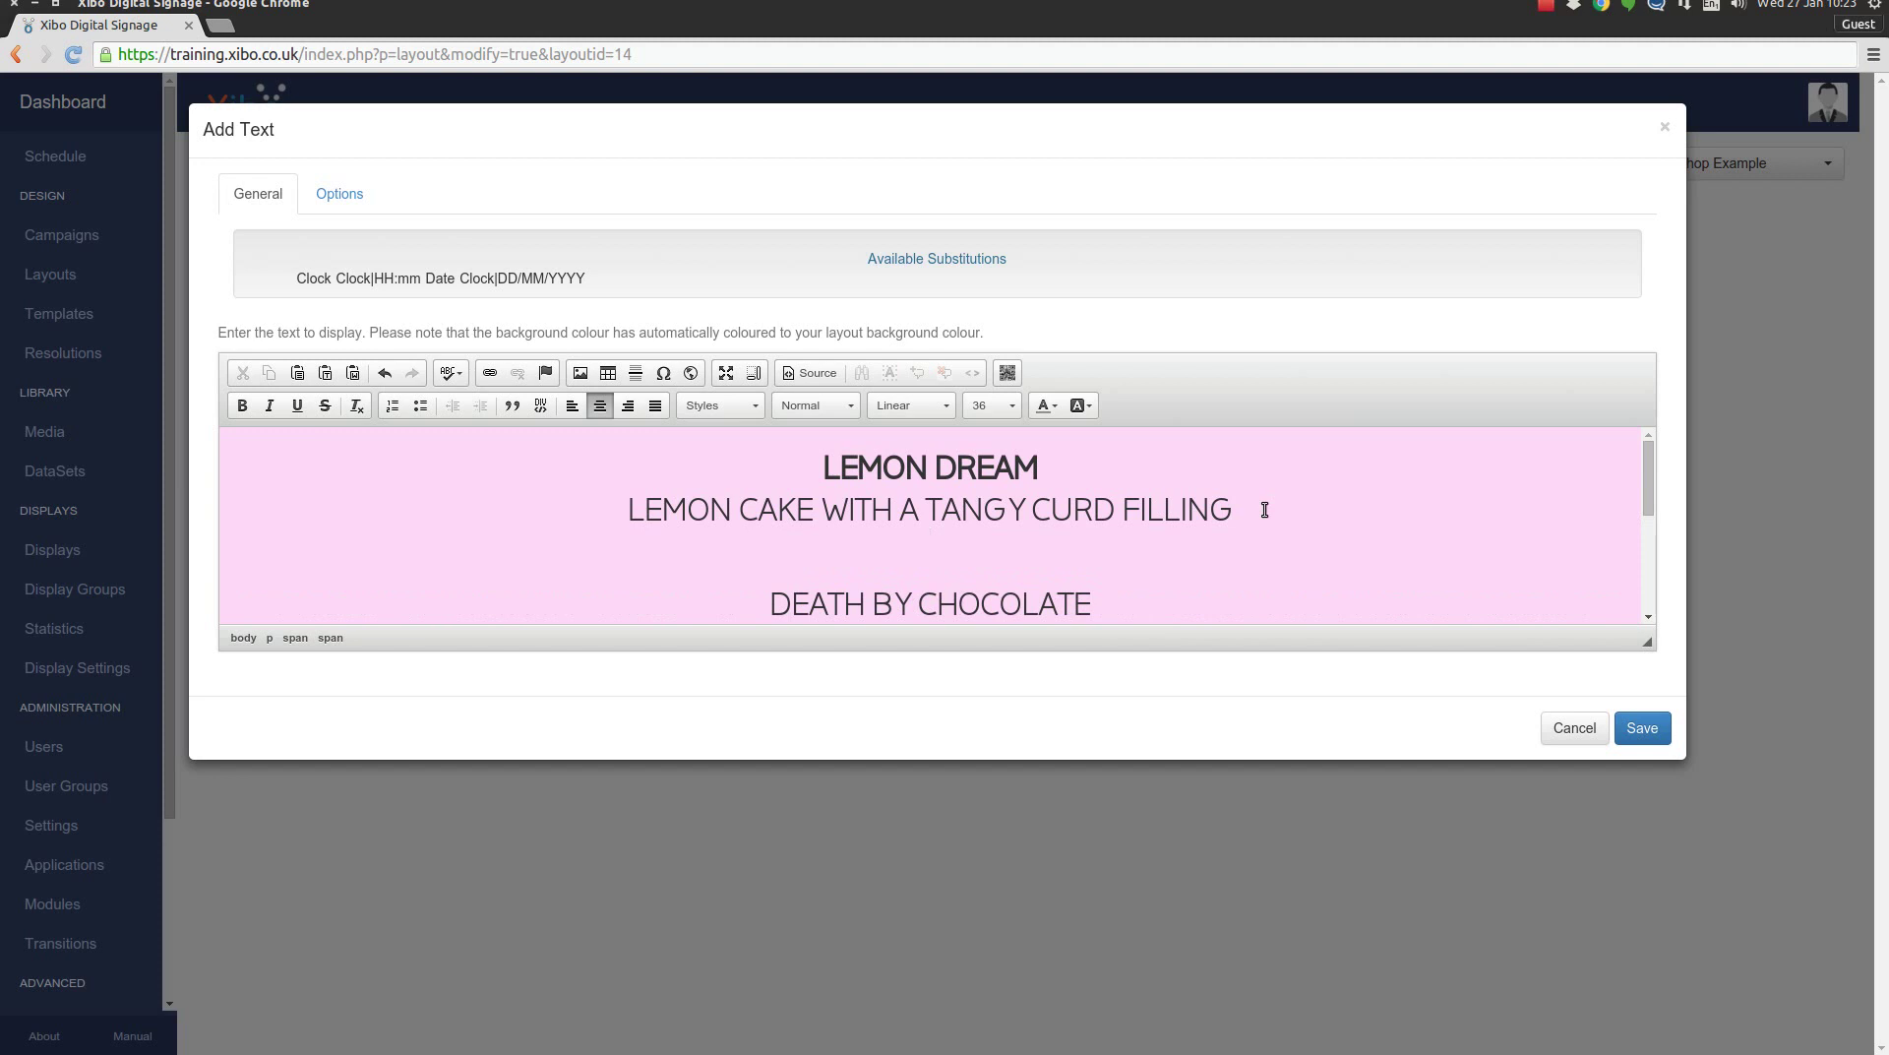
key(Down)
key(Down)
key(Down)
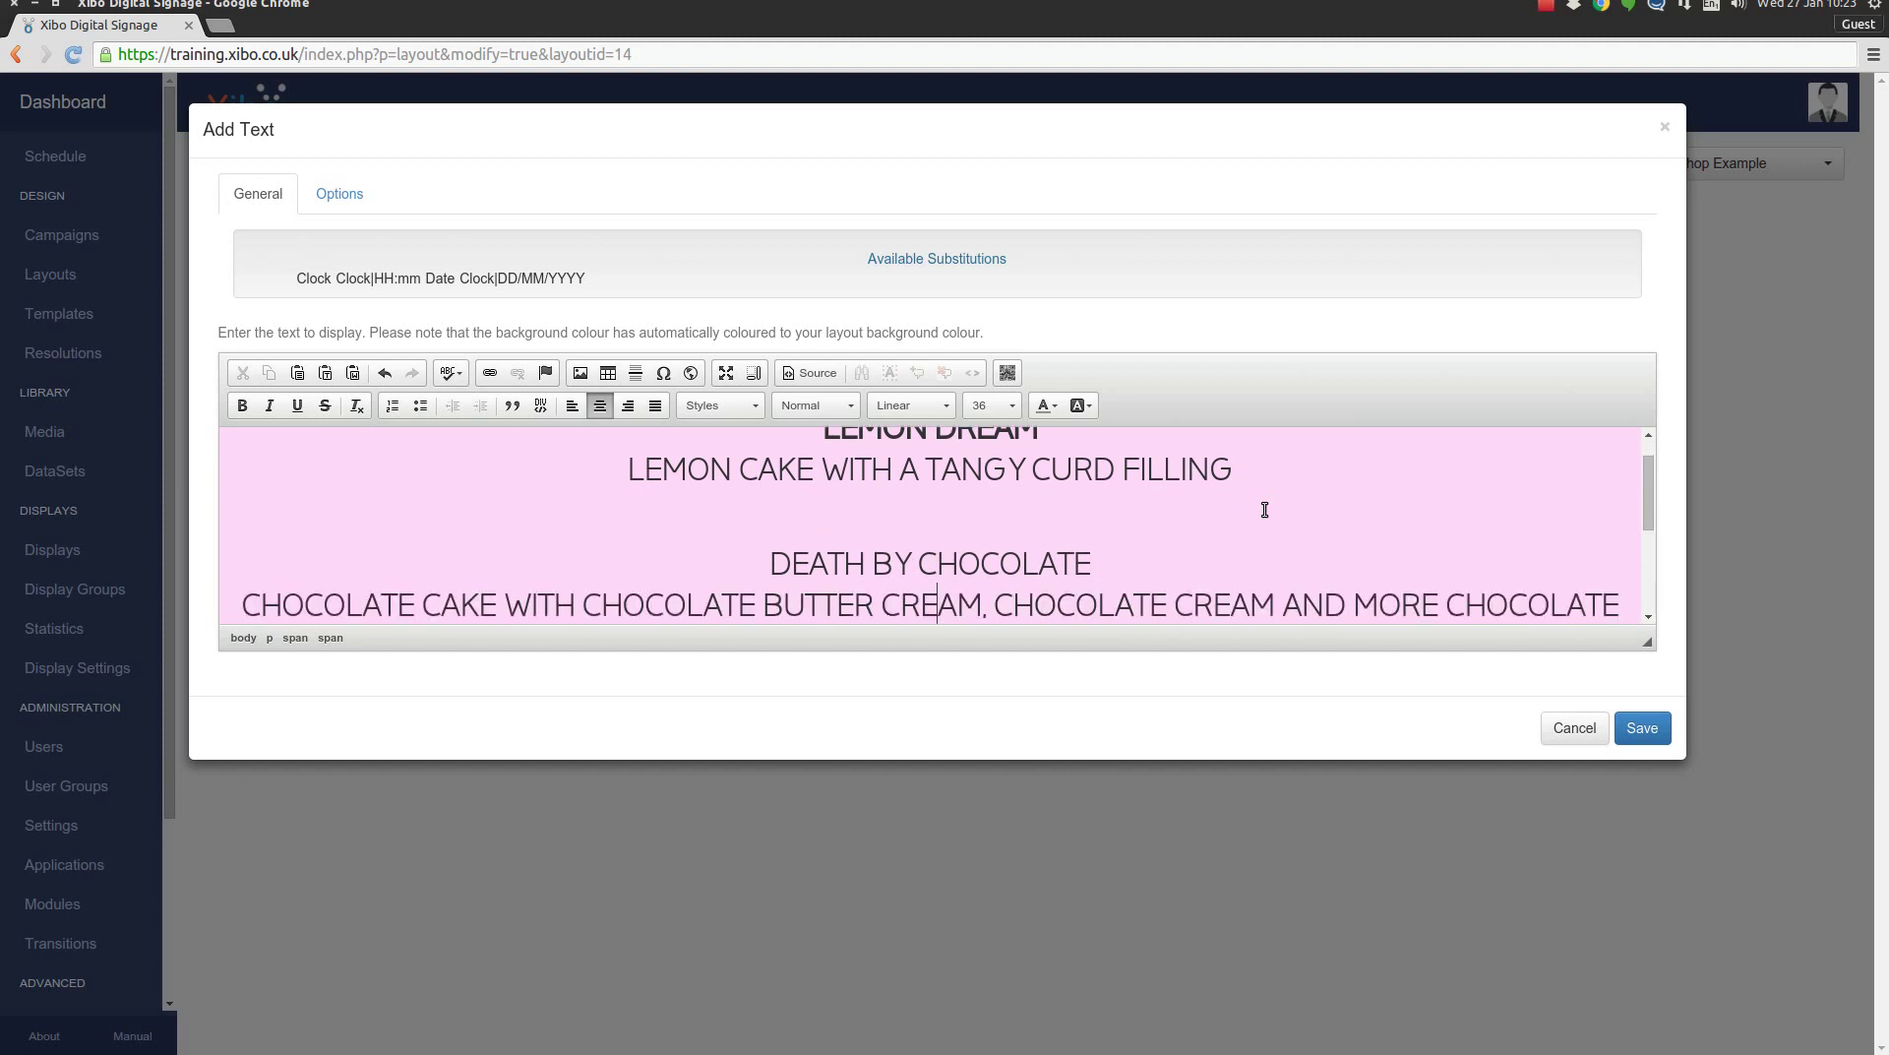
key(Left)
key(Left)
key(Left)
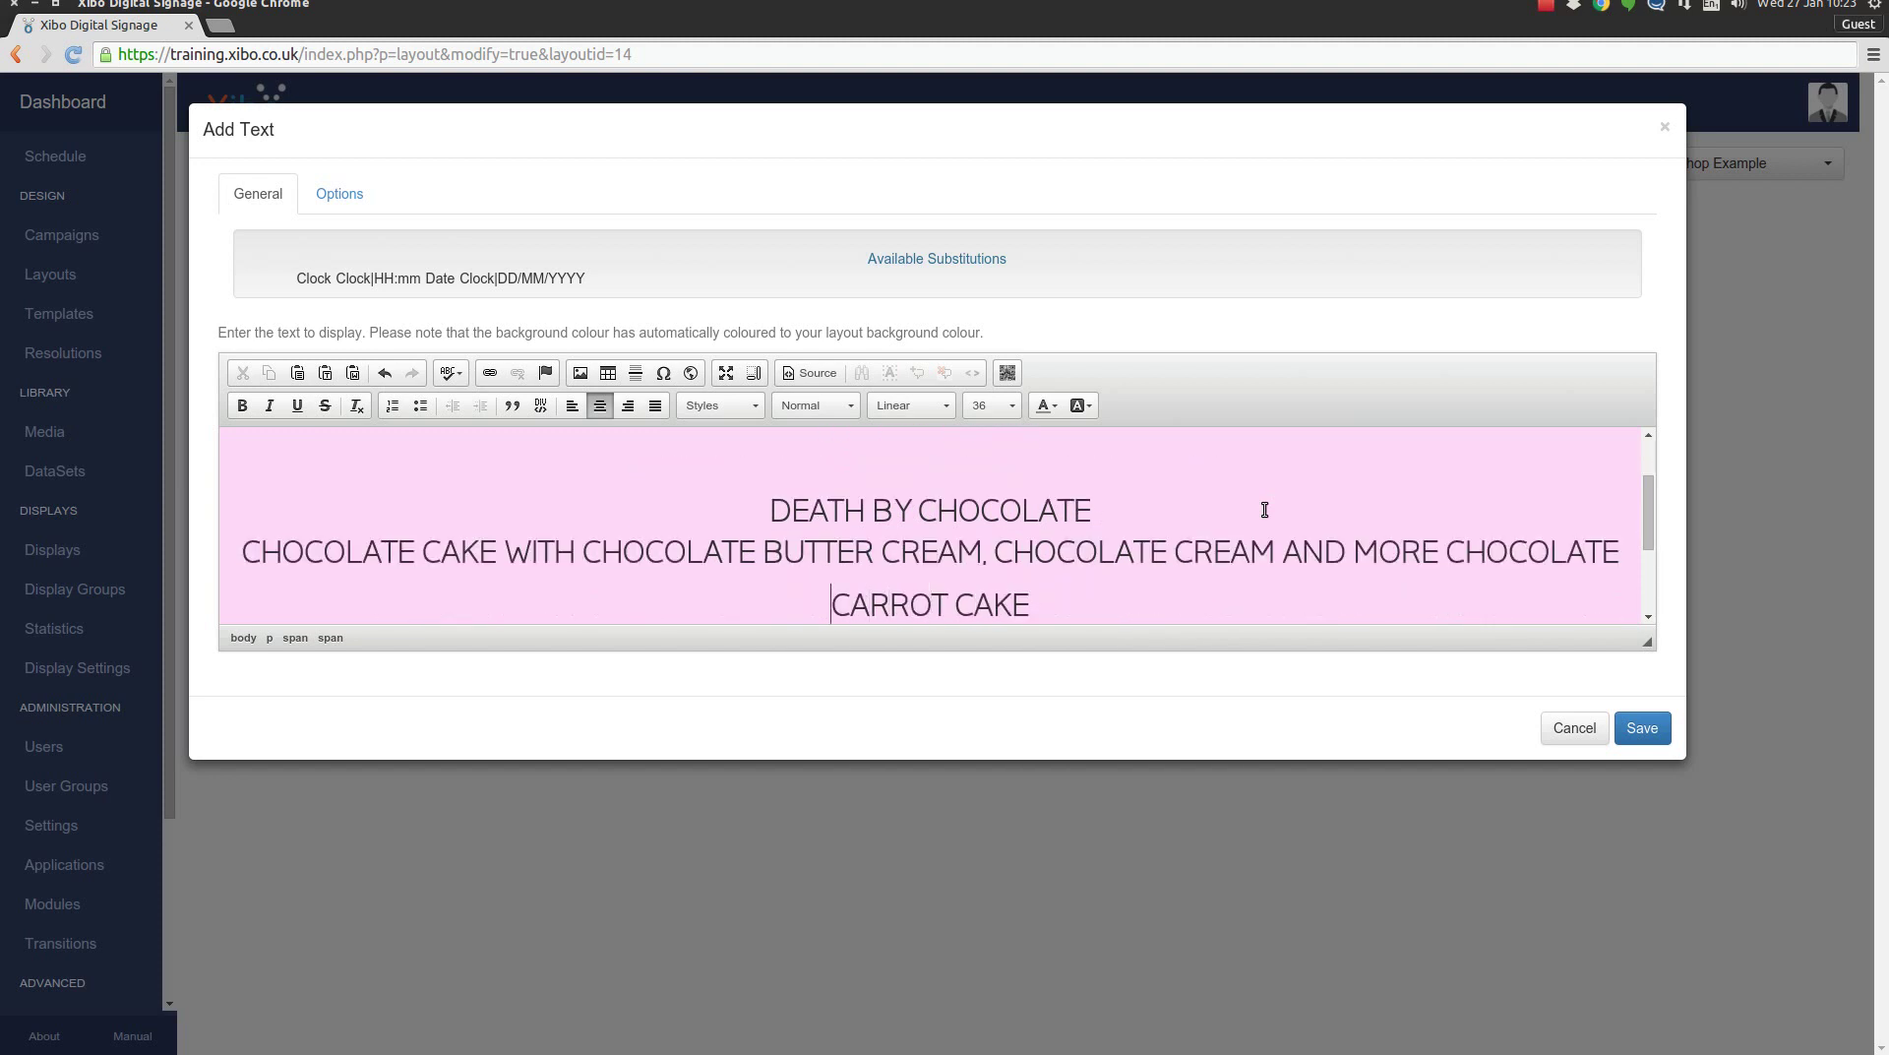
key(Return)
key(Down)
key(Down)
key(Down)
key(Up)
key(Left)
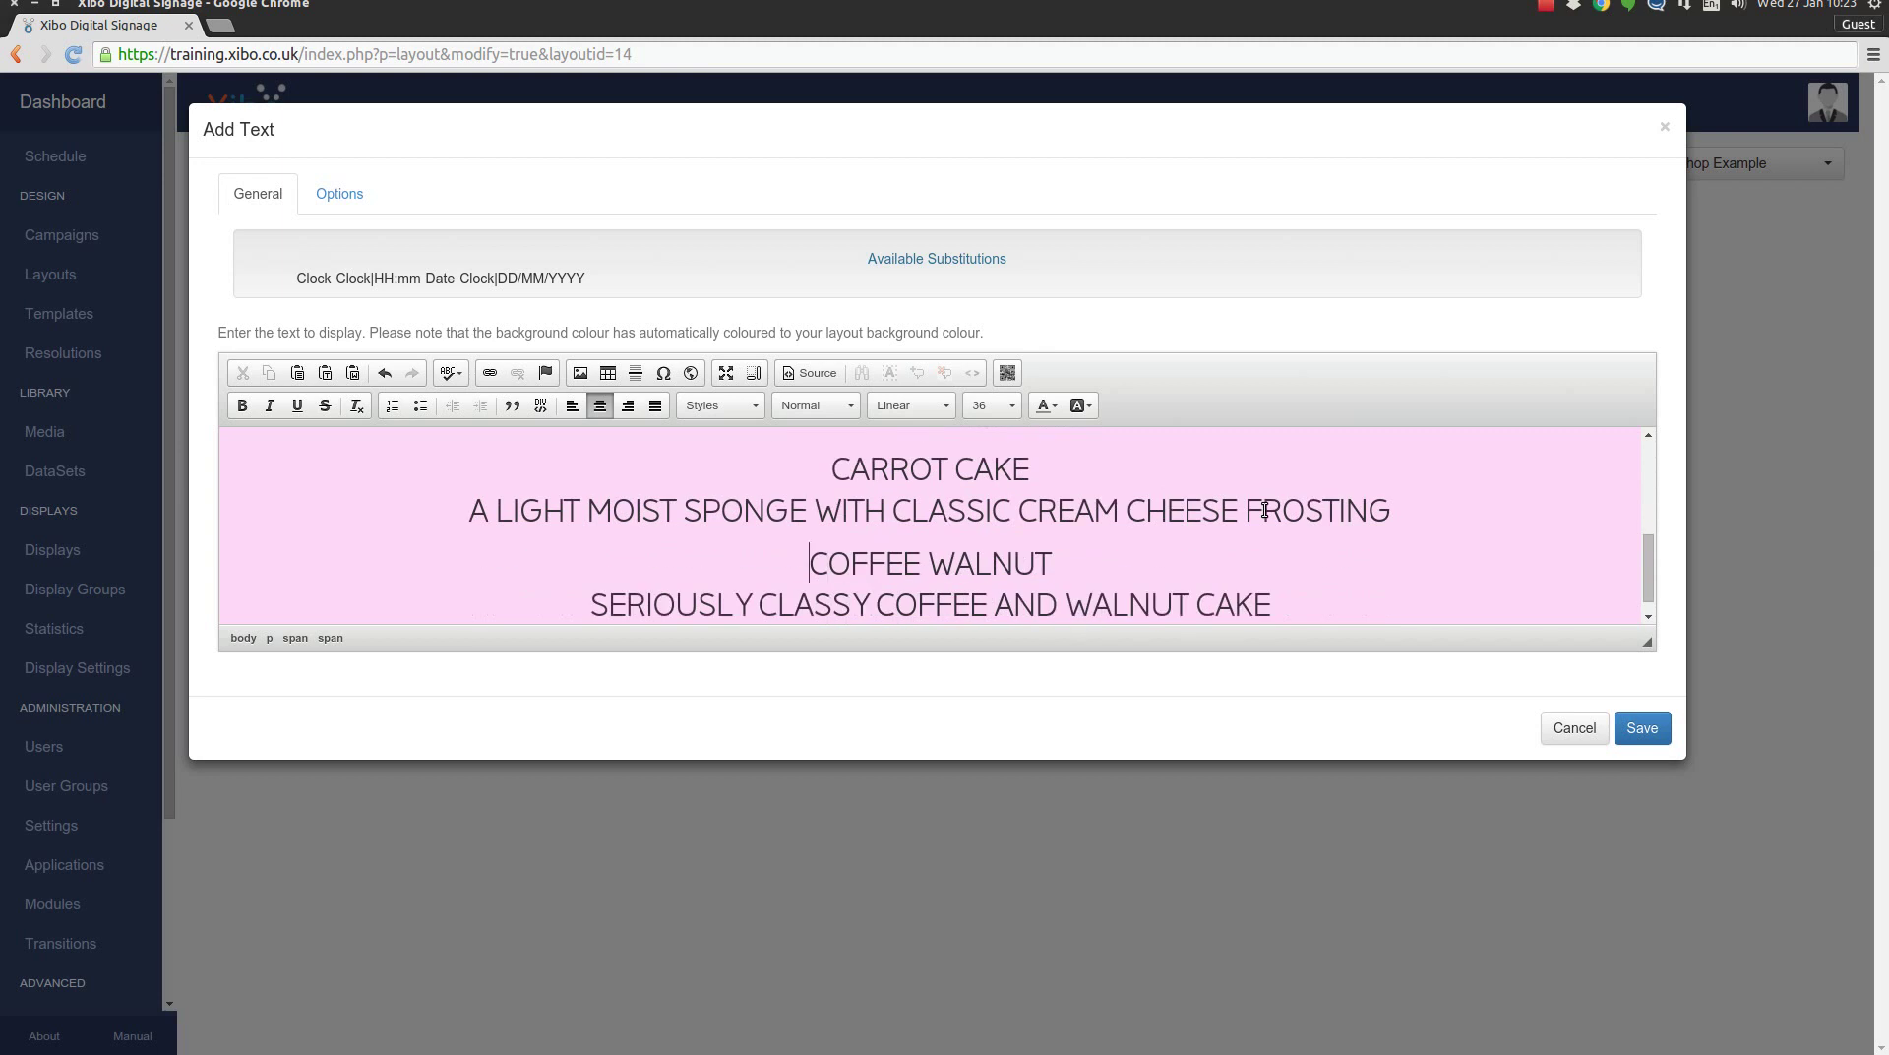
key(Return)
Bold the COFFEE WALNUT, CARROT CAKE and DEATH BY CHOCOLATE headings.
key(Down)
key(End)
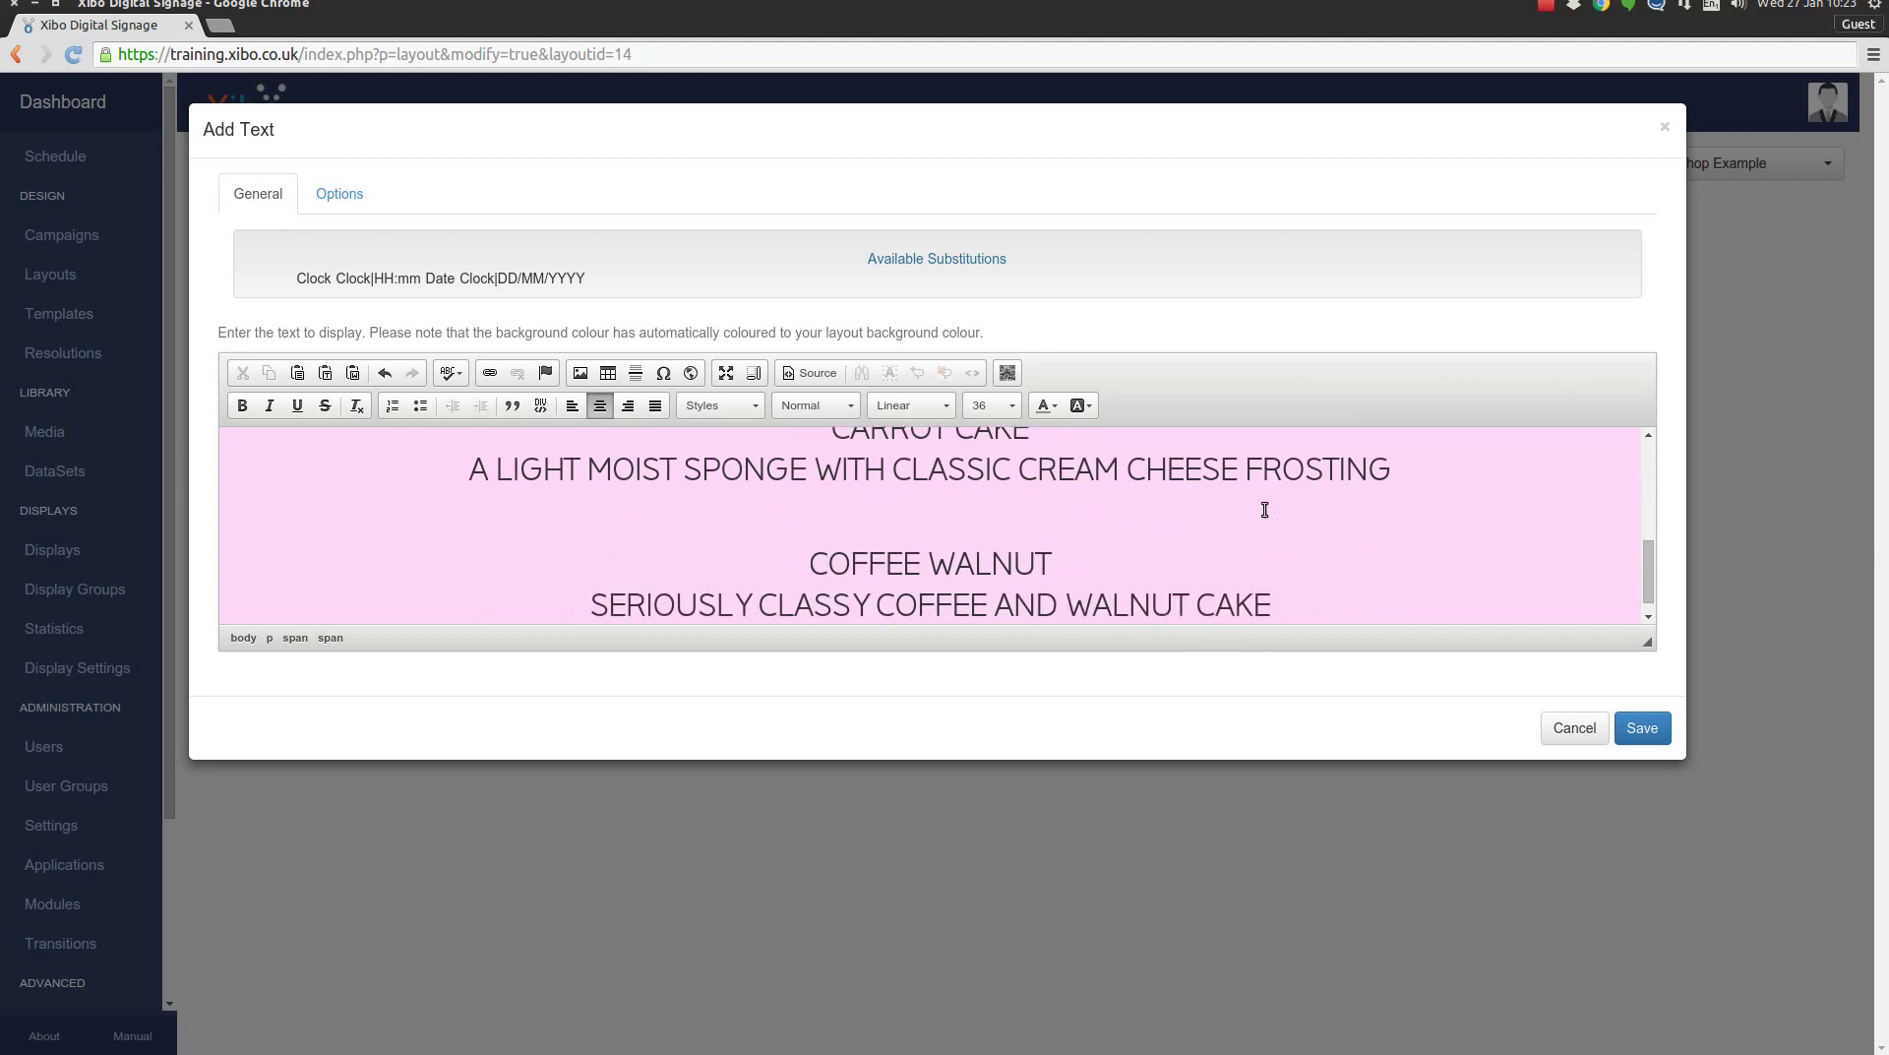
key(Up)
key(shift+Left)
key(shift+Left)
key(shift+Left)
key(shift+Left)
key(shift+Left)
key(shift+Left)
key(shift+Left)
key(shift+Left)
key(shift+Left)
key(shift+Left)
key(shift+Left)
key(shift+Left)
key(shift+Left)
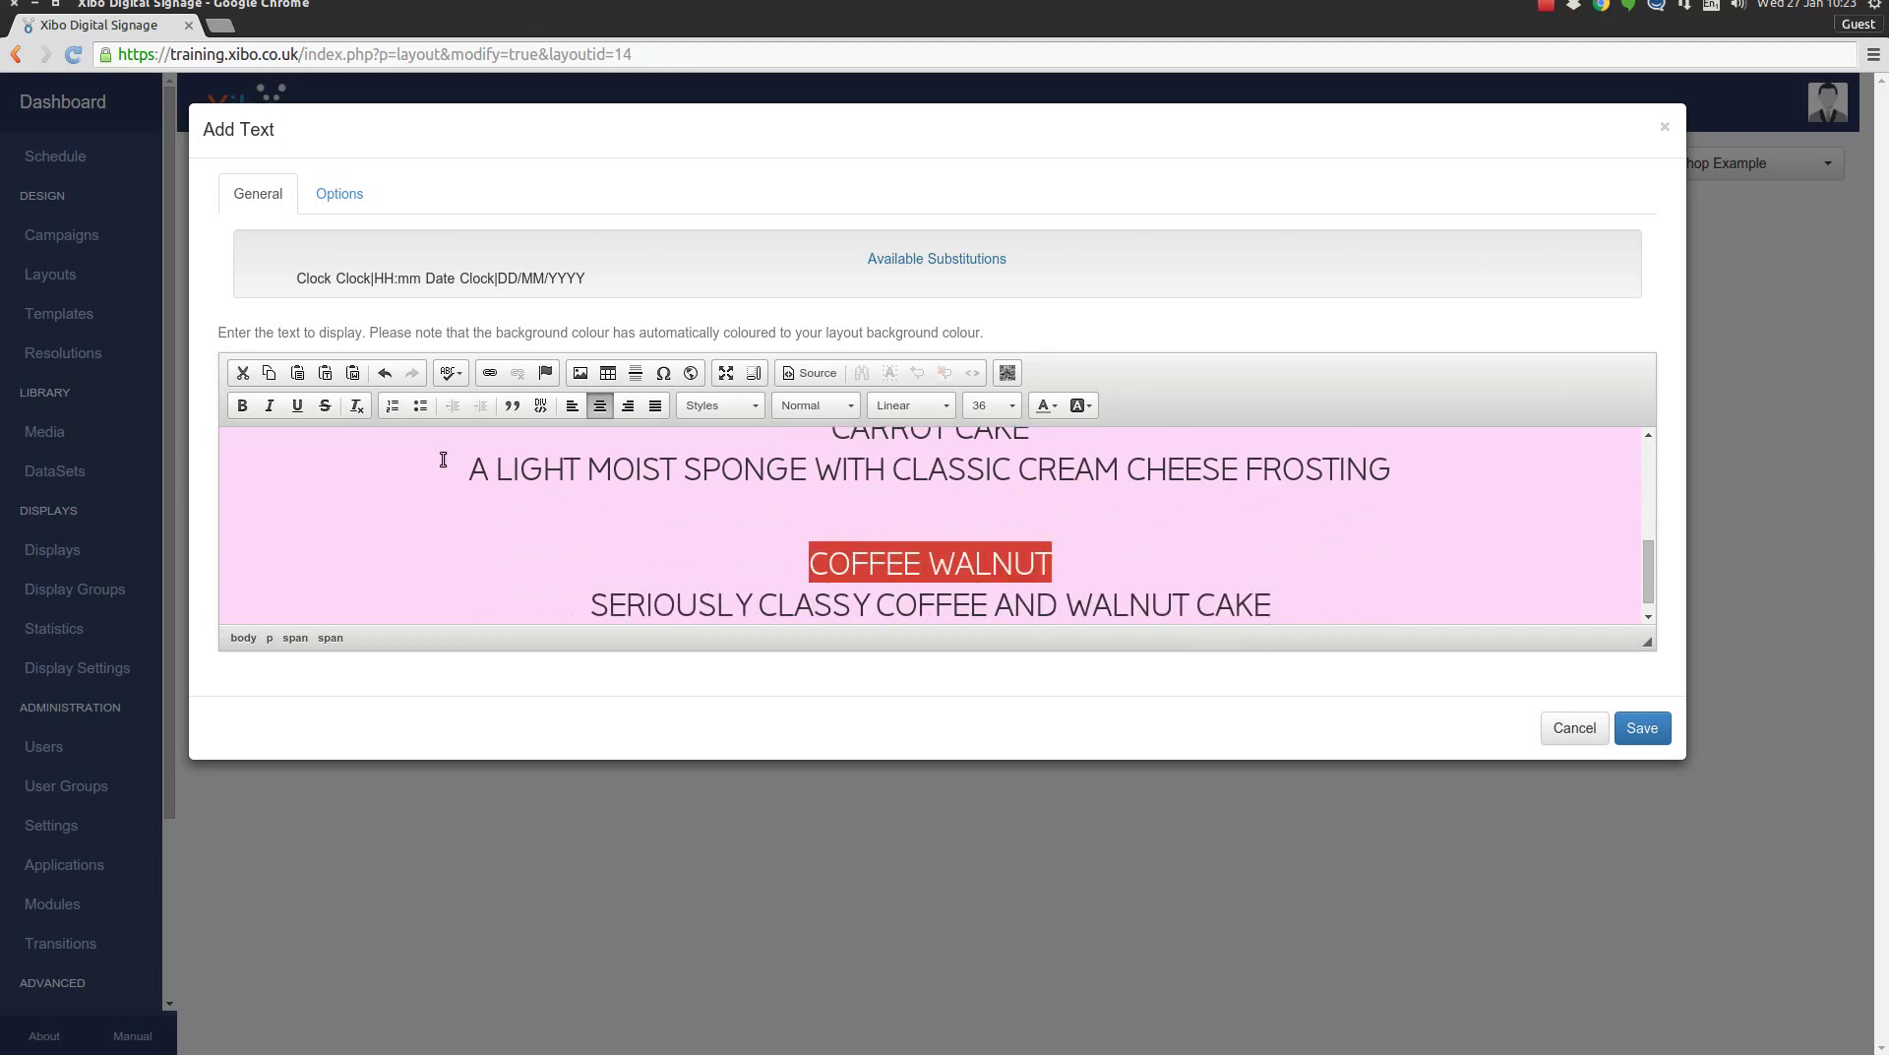
click(243, 405)
scroll(552, 586, up, 2)
click(841, 531)
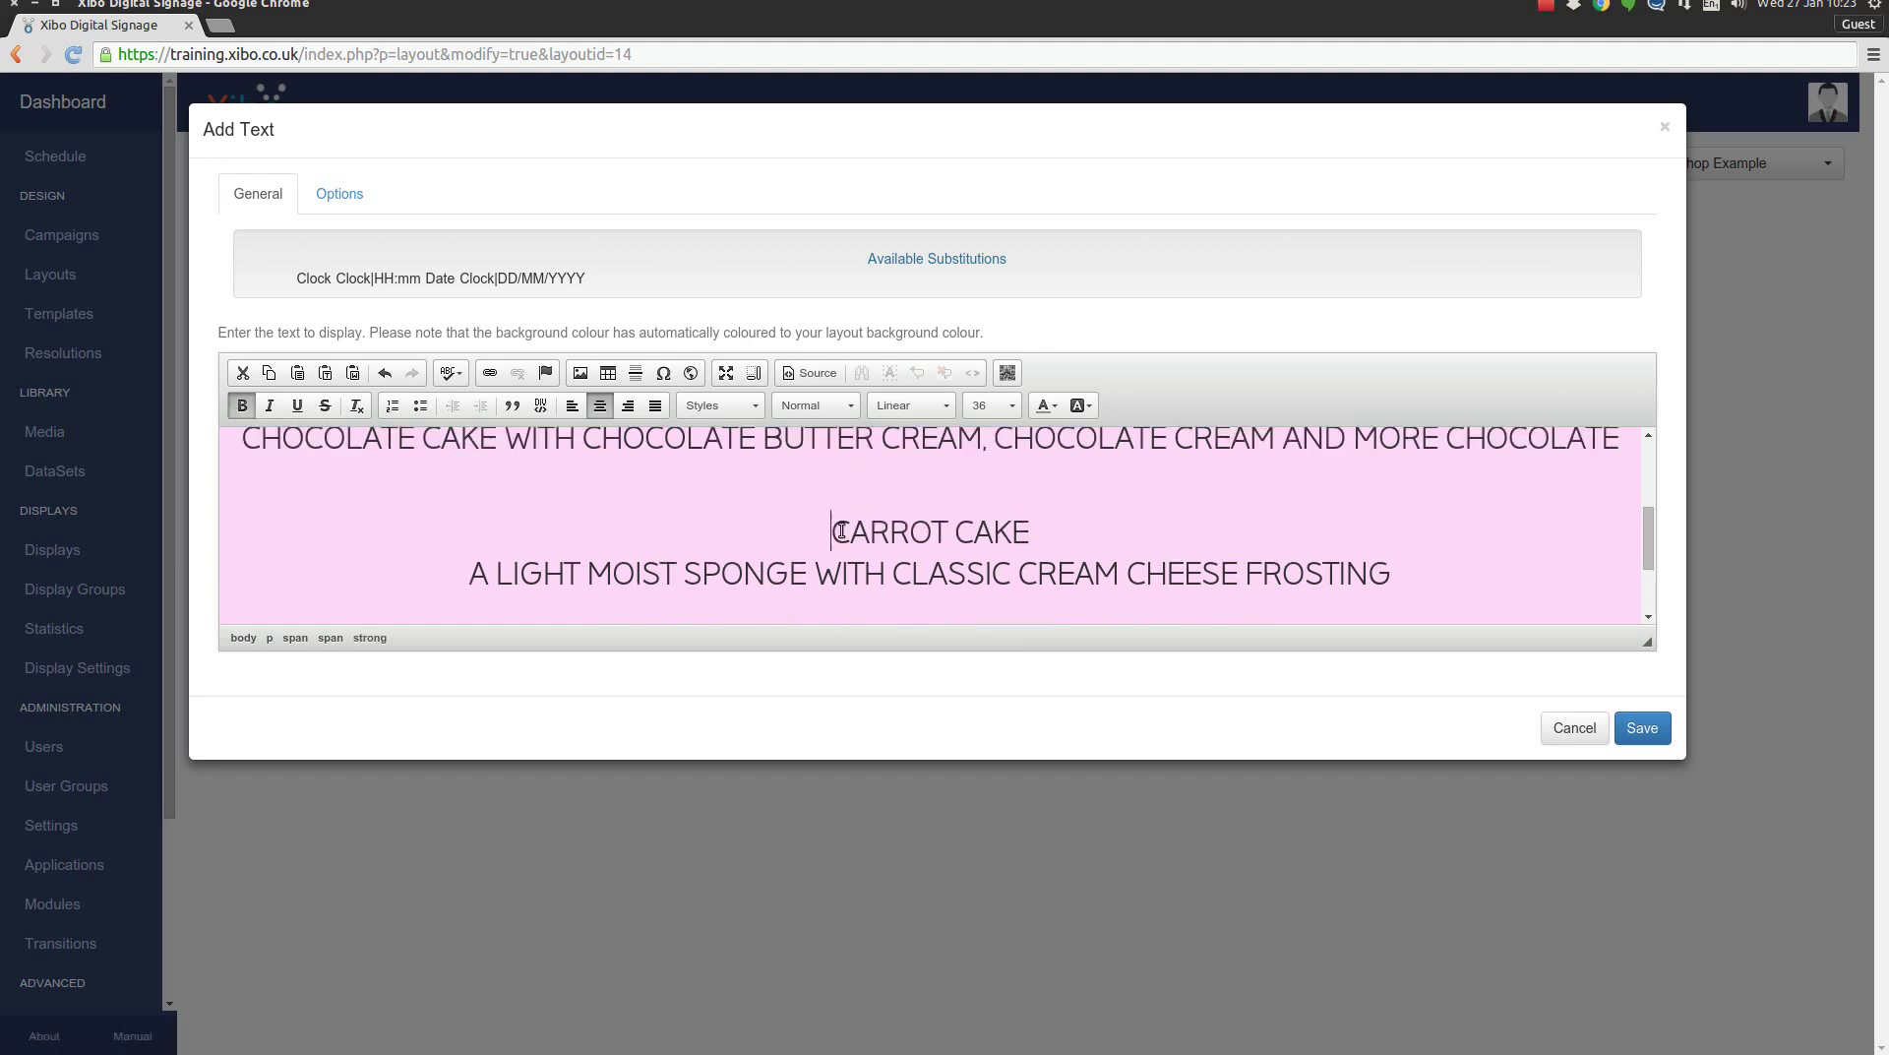
drag(841, 531, 1029, 532)
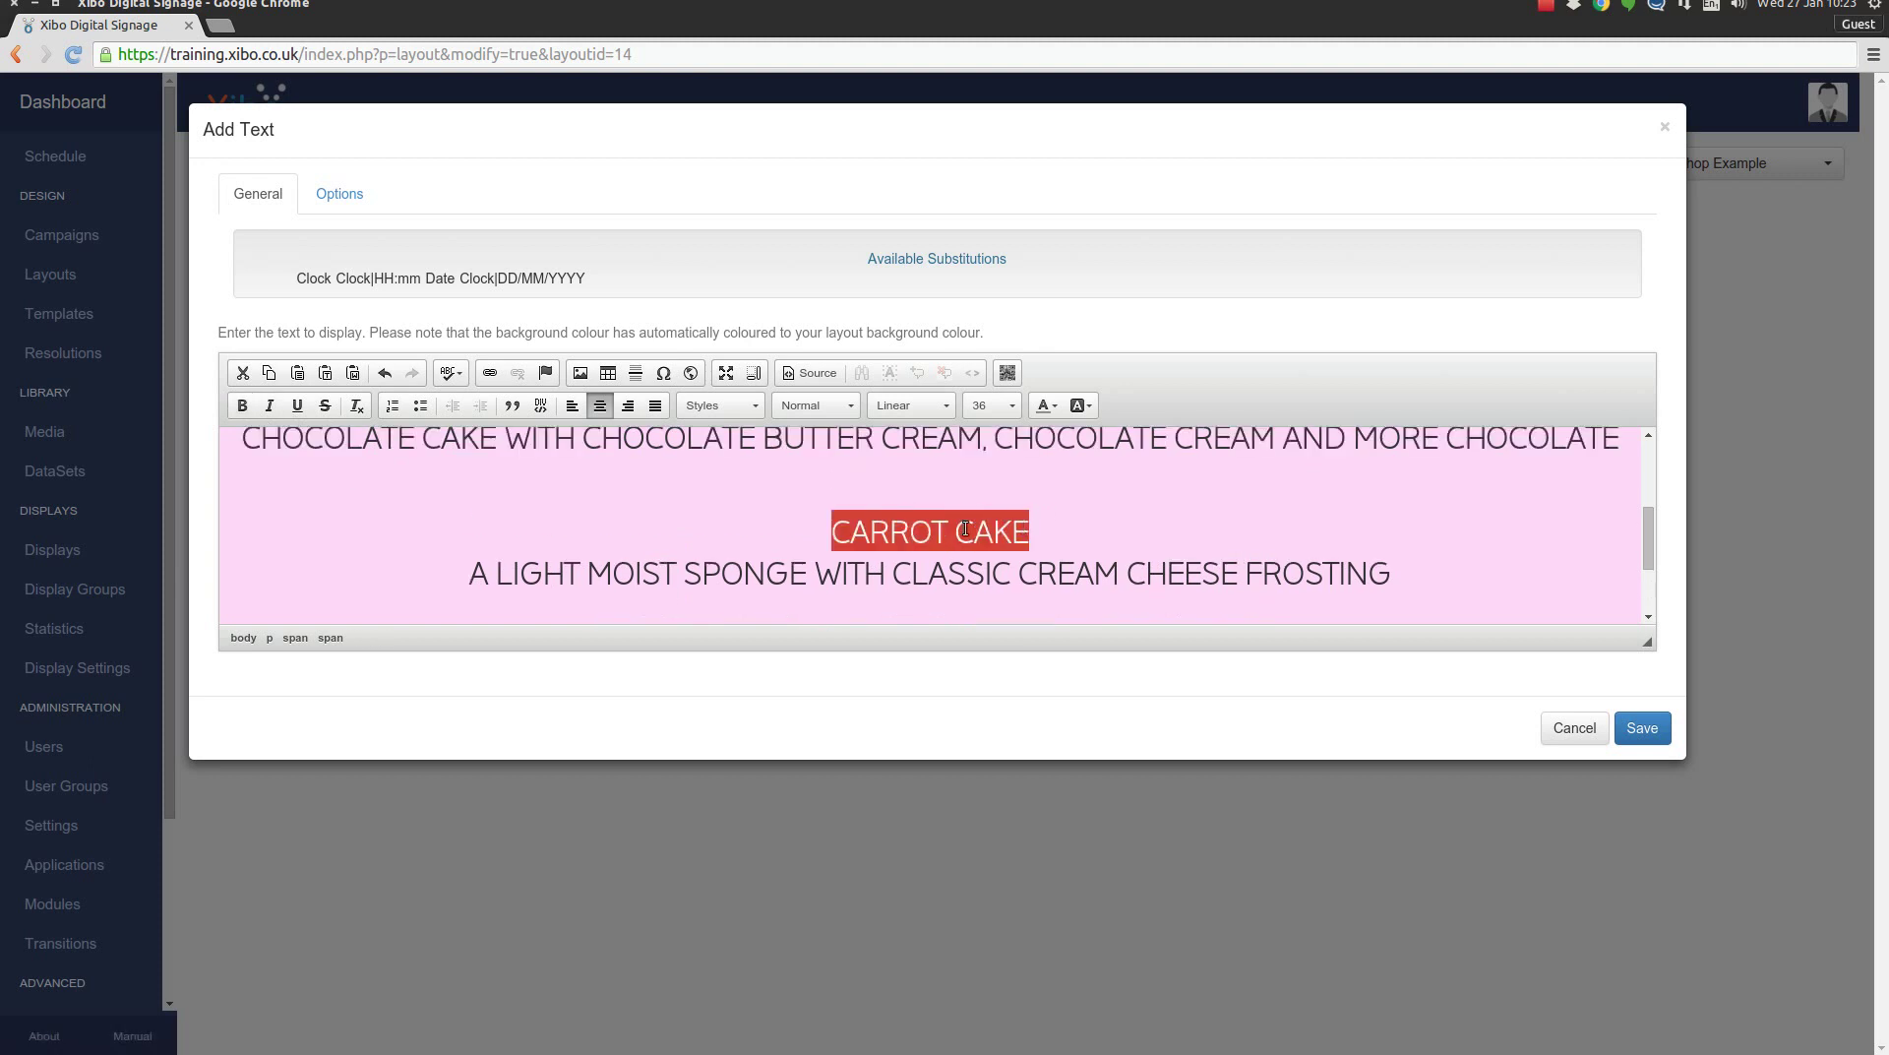
click(262, 417)
scroll(653, 571, up, 3)
drag(770, 553, 1089, 554)
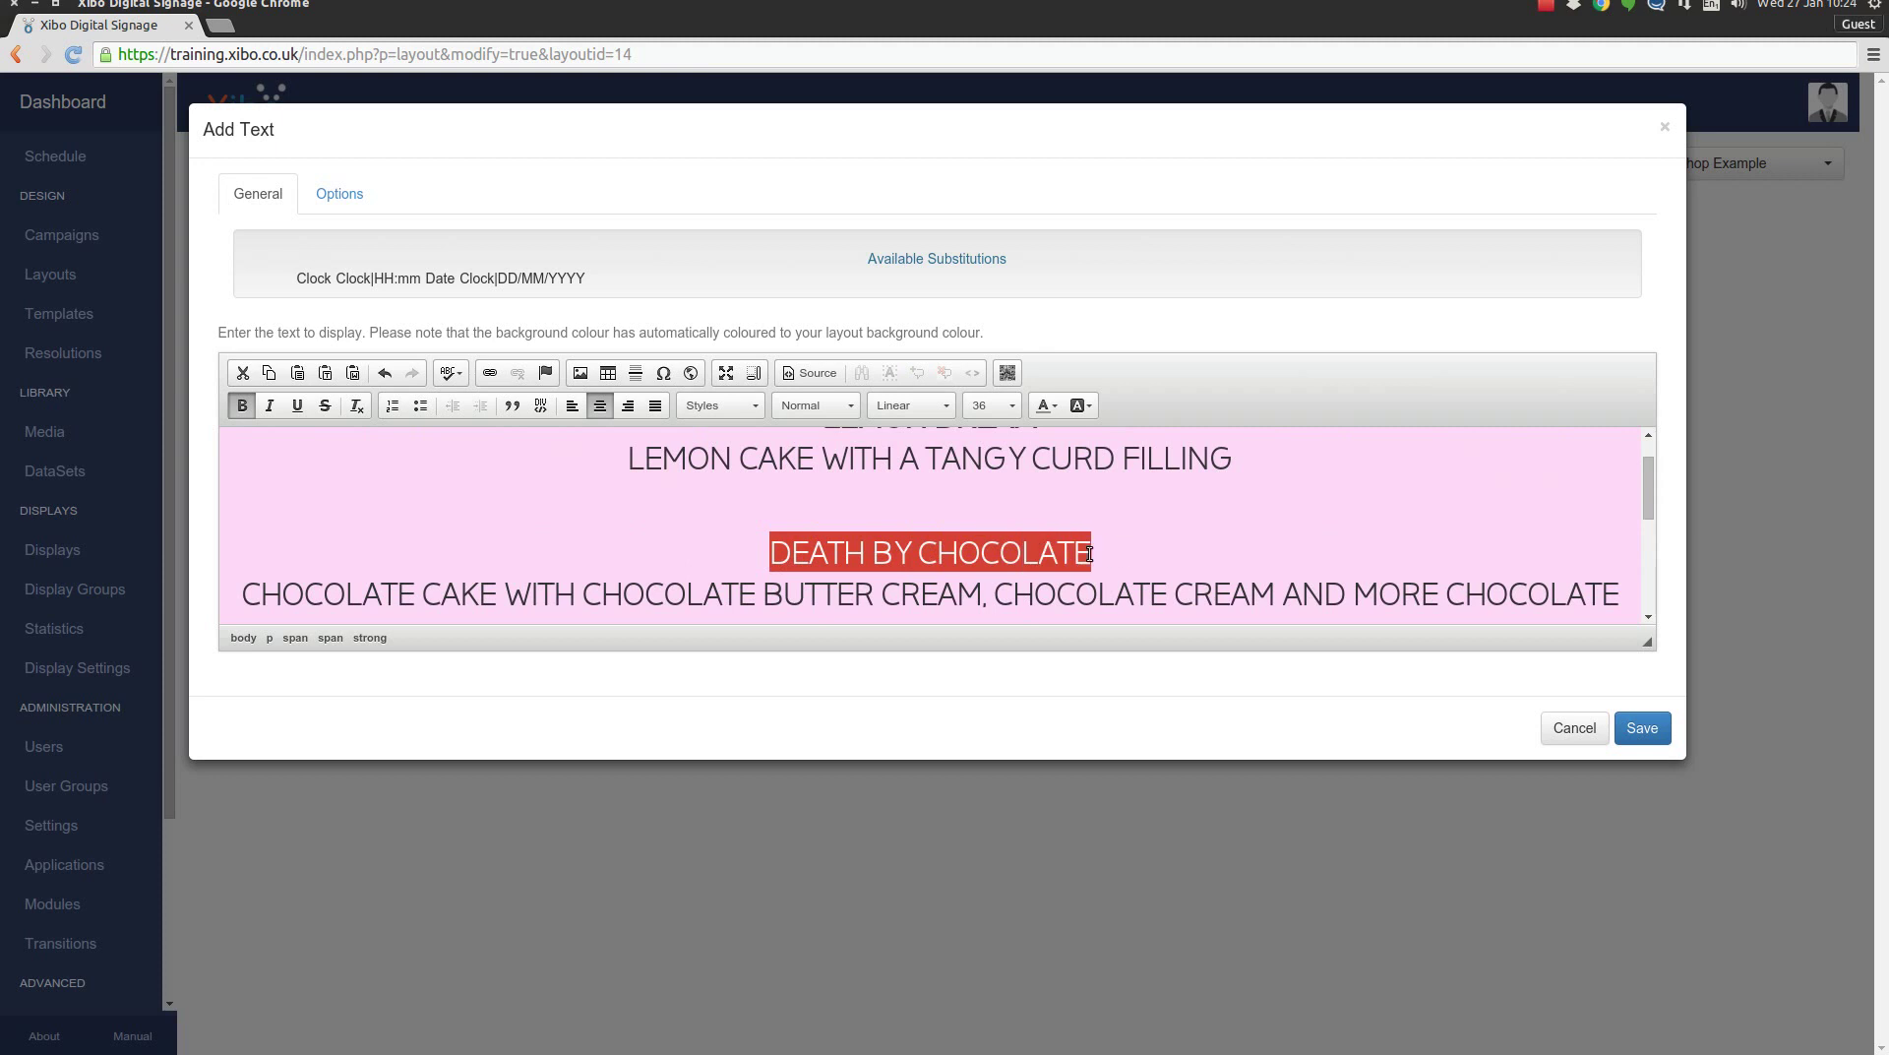
click(242, 405)
Give the text item a 10-second duration, save it, and close the timeline.
scroll(630, 581, up, 1)
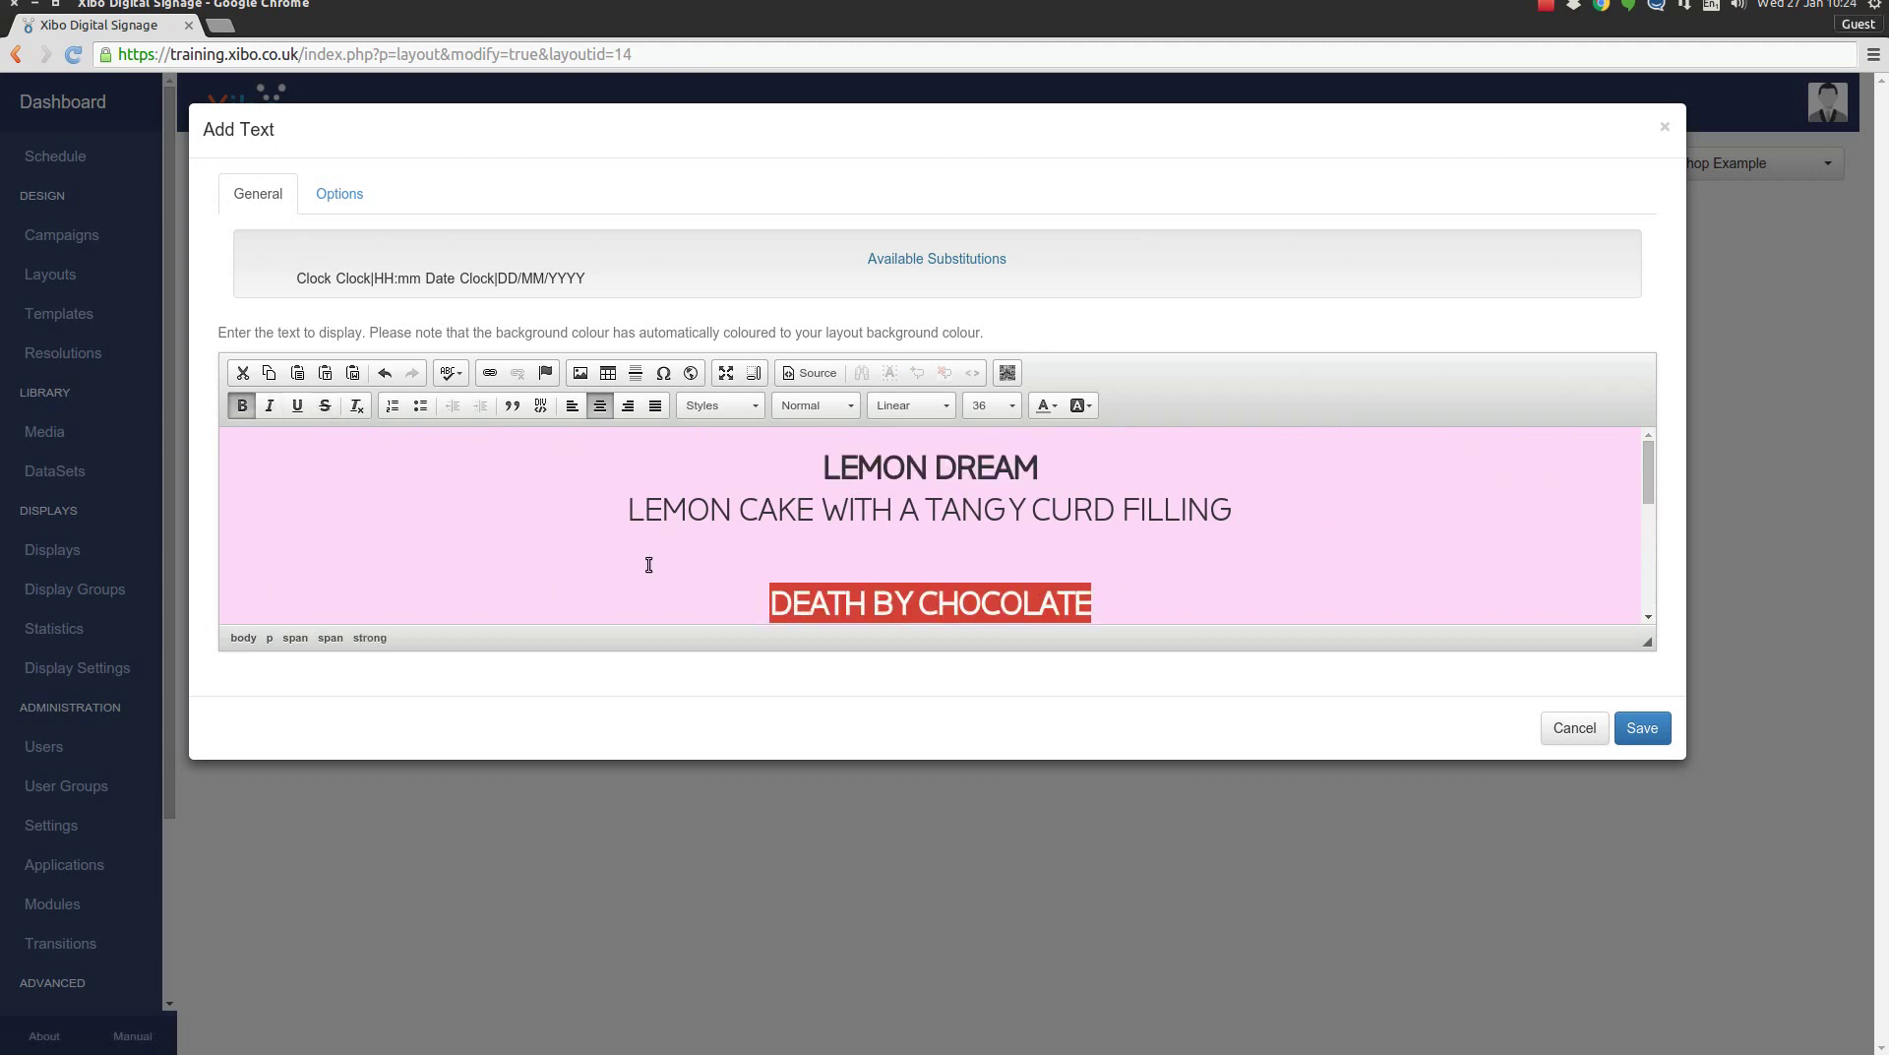
click(339, 193)
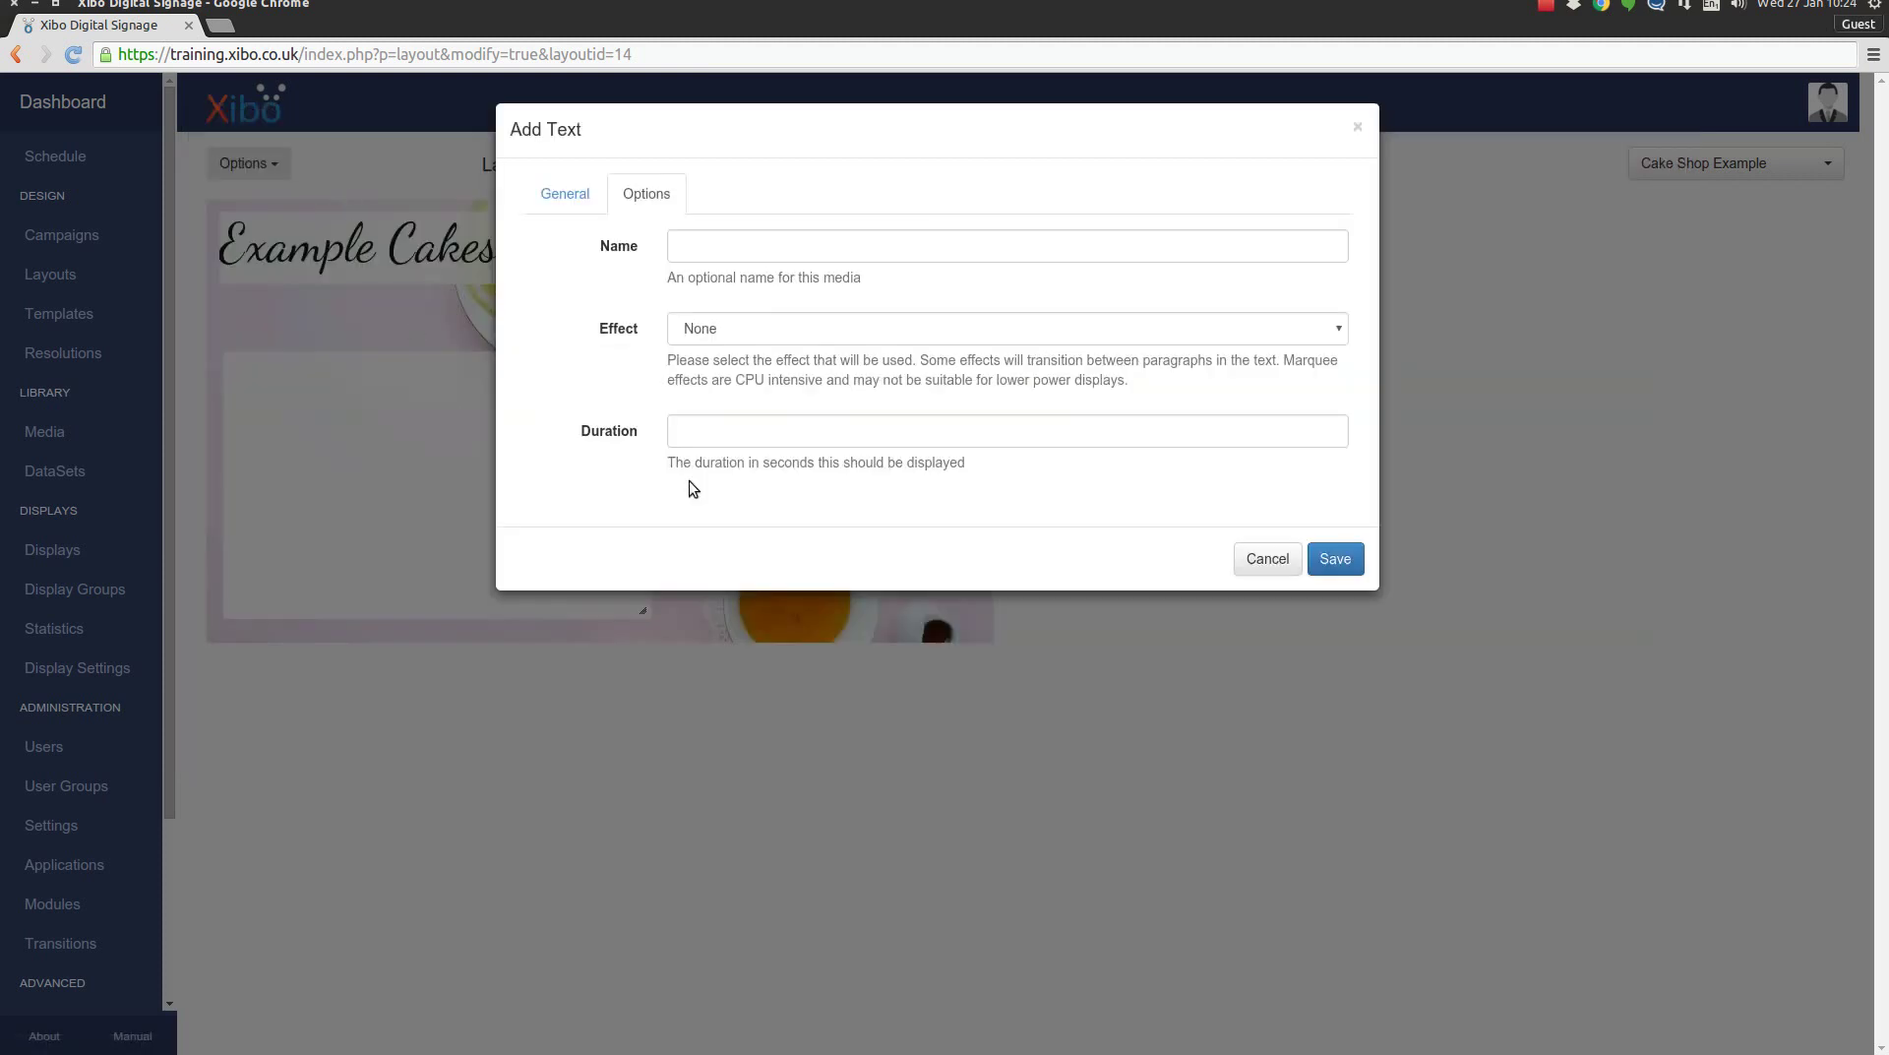
click(756, 437)
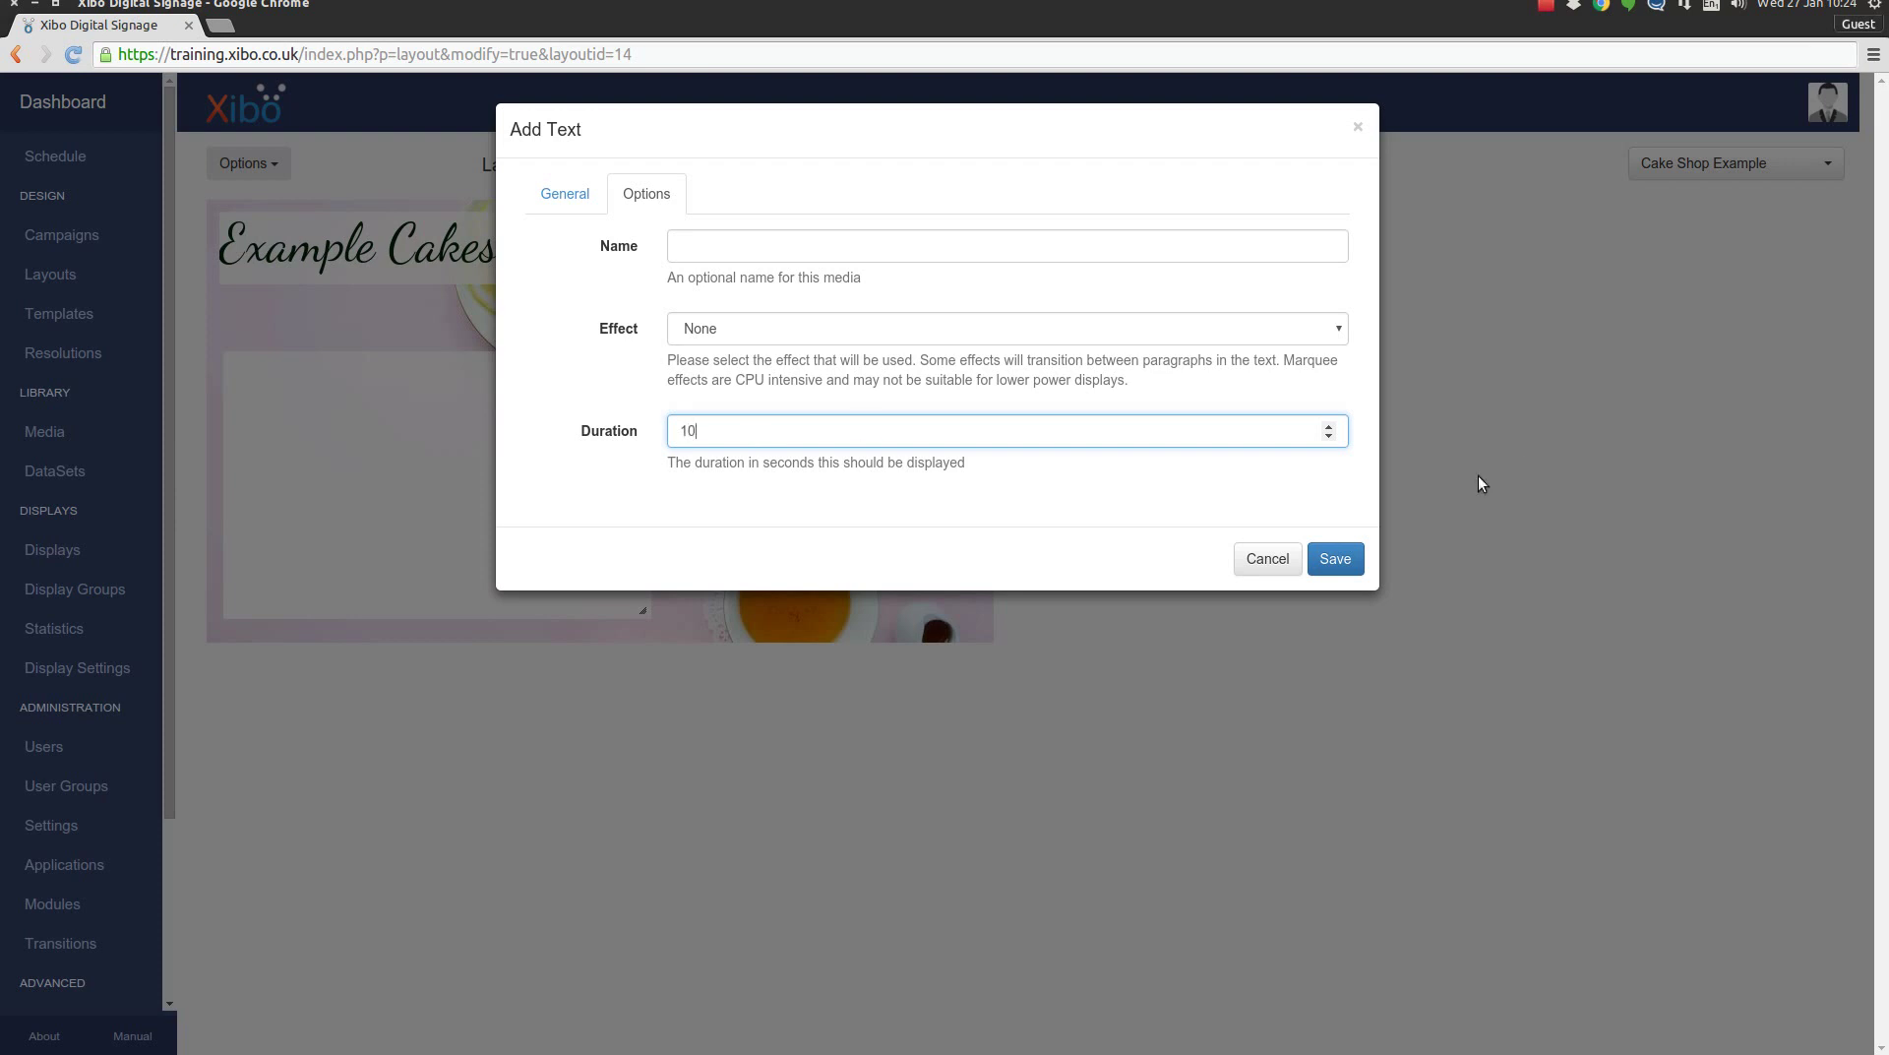
click(1361, 557)
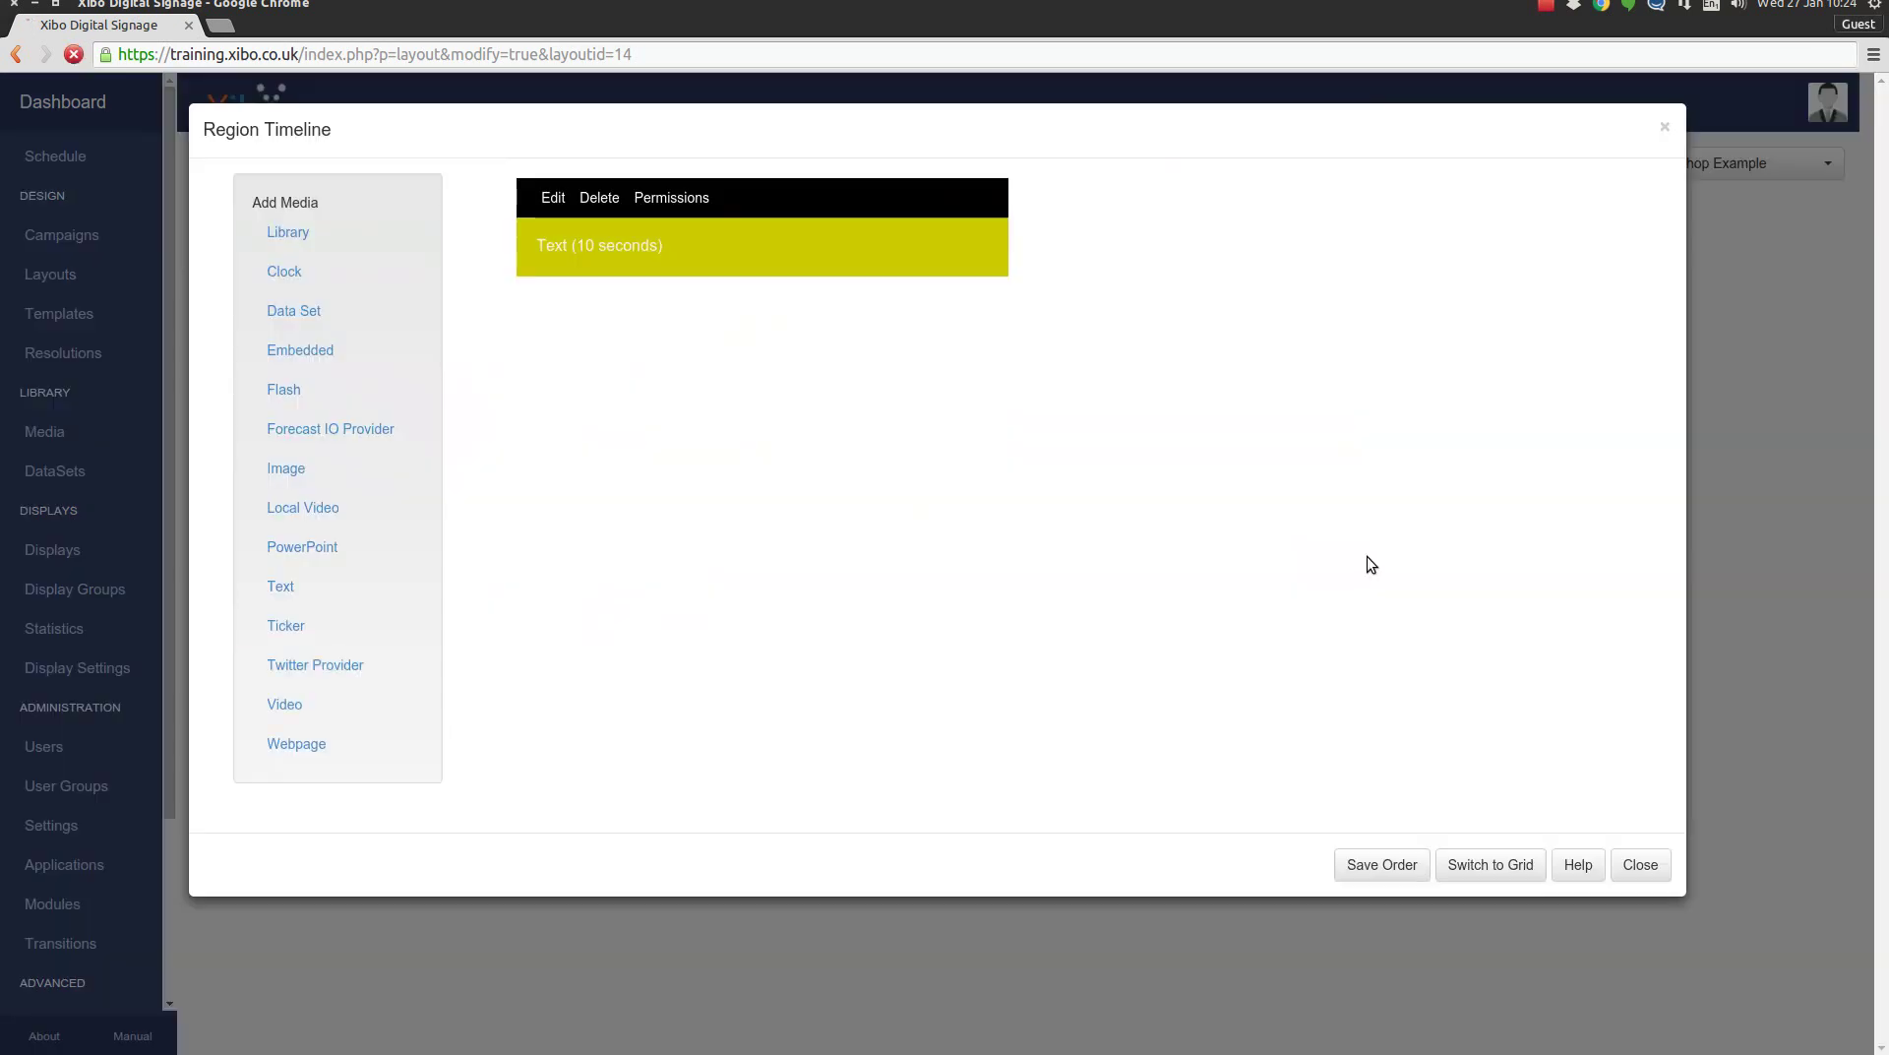
click(1640, 866)
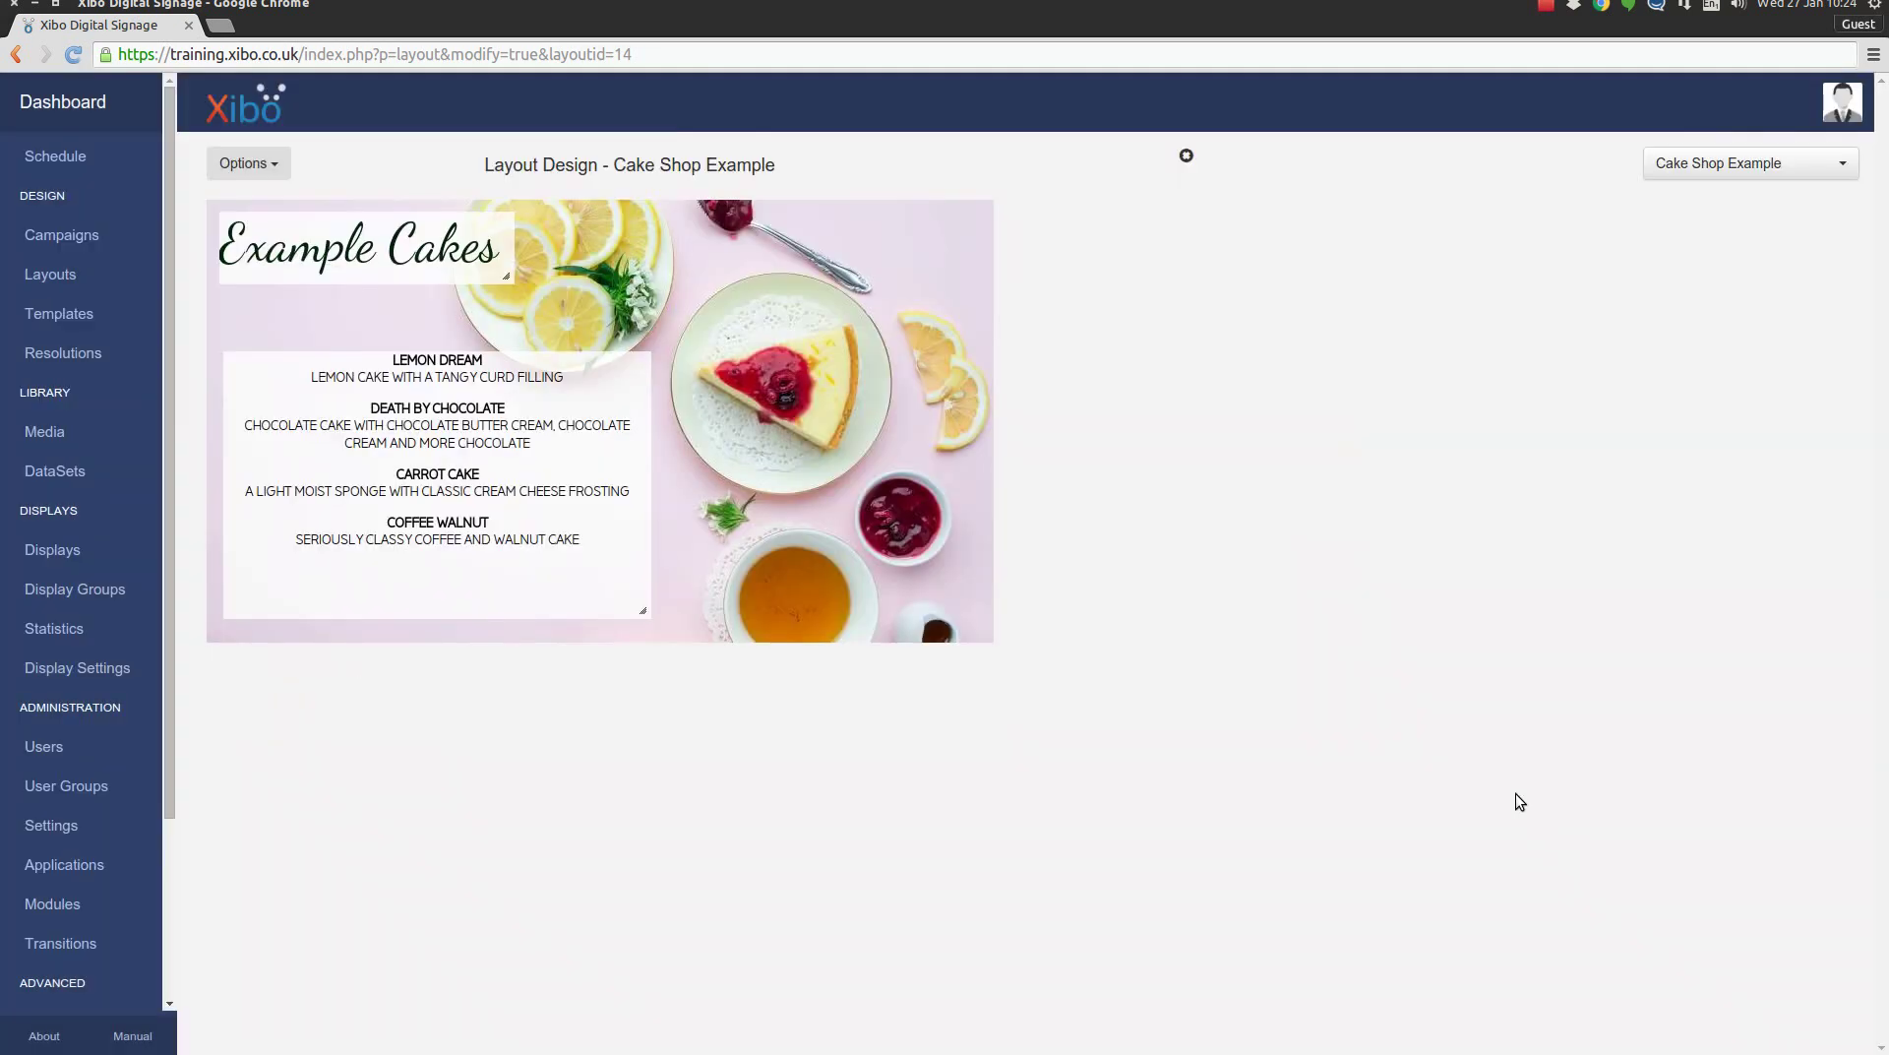
Shorten the menu region to 1044 x 552, nudge it slightly right, and save its position.
mouse_move(480, 588)
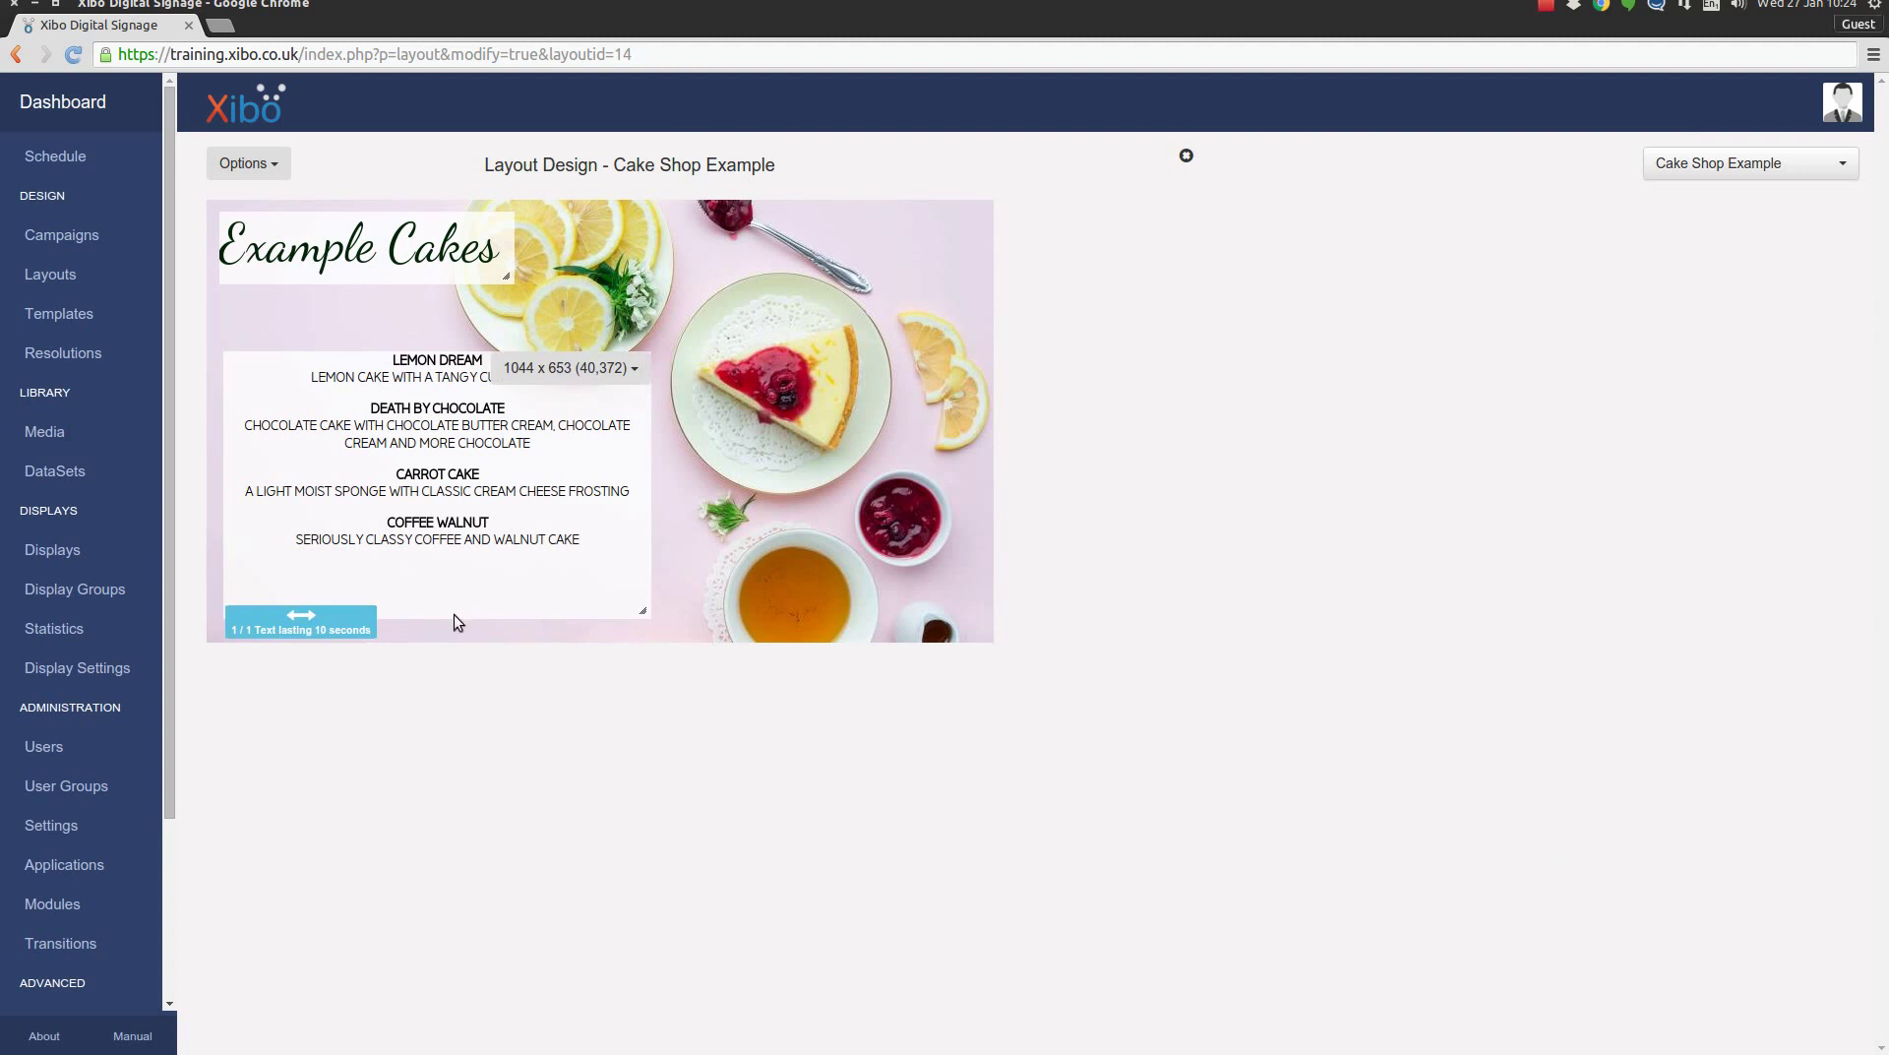
mouse_move(455, 620)
mouse_down()
mouse_move(456, 563)
mouse_move(450, 599)
mouse_up()
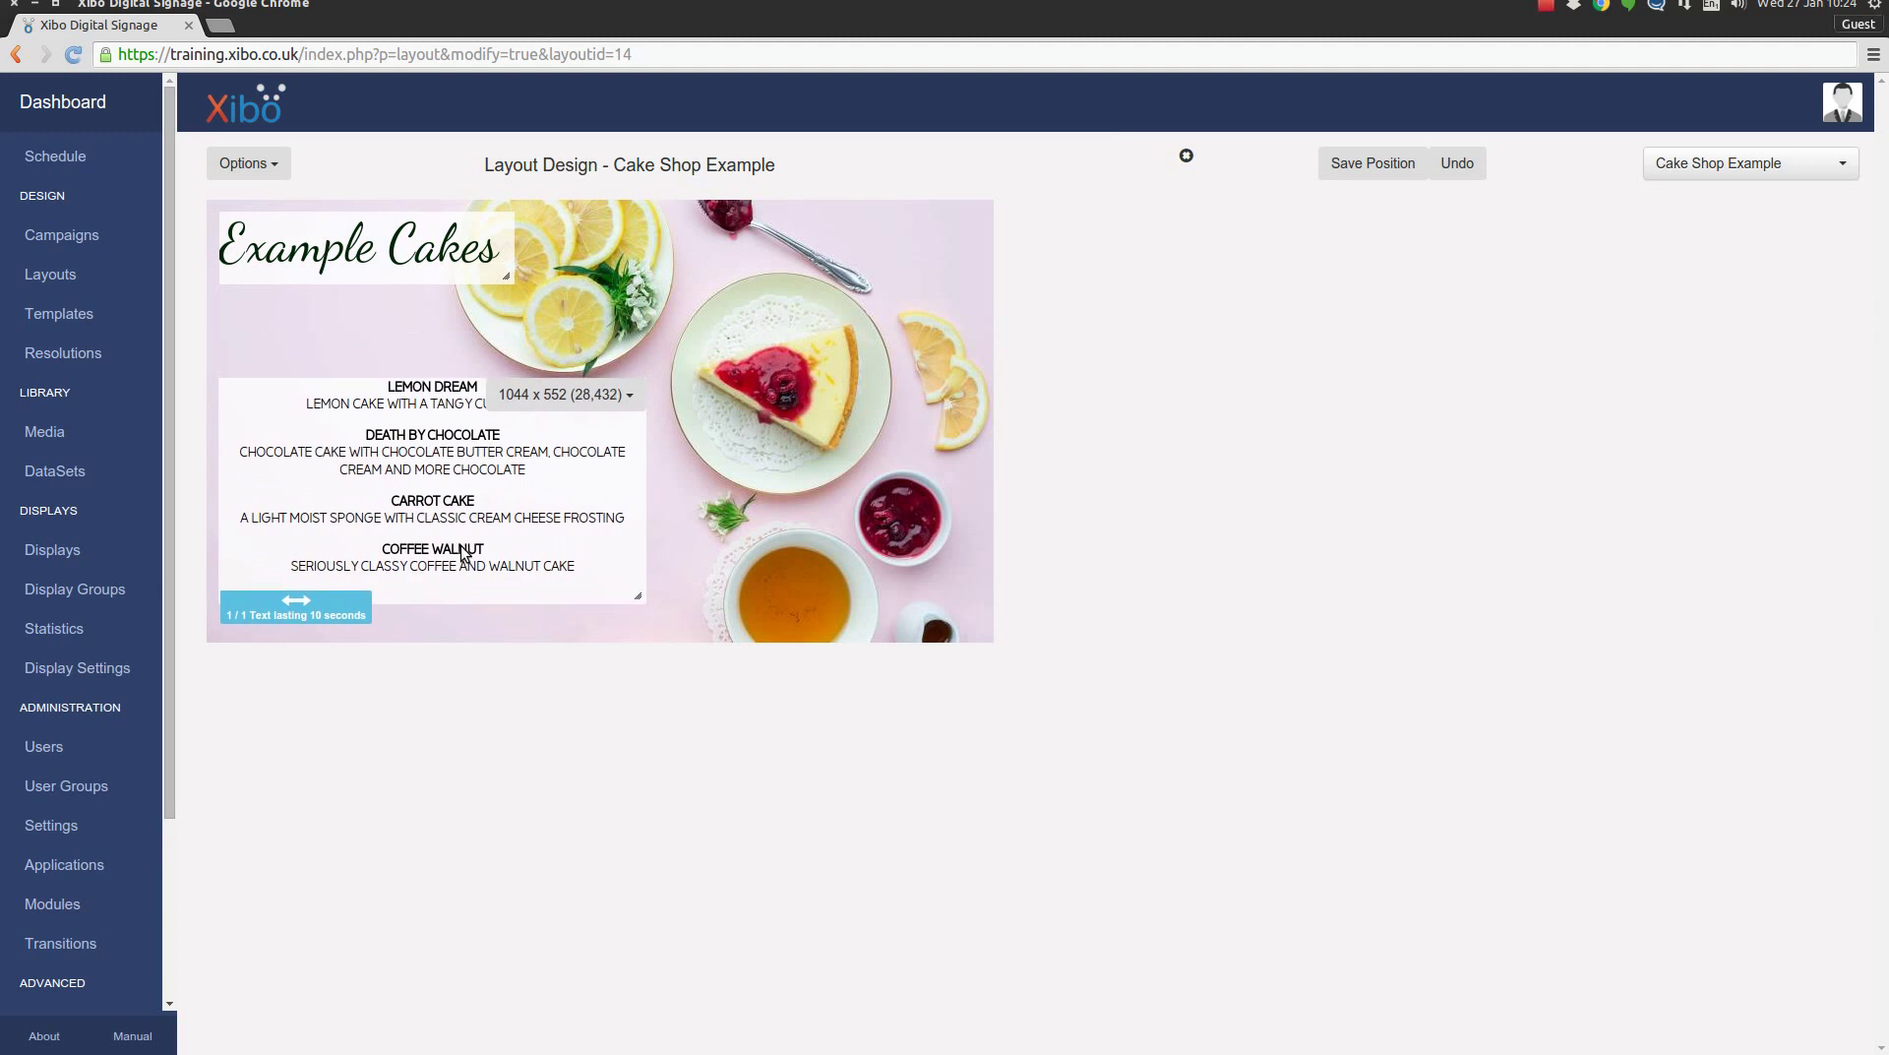
drag(462, 554, 471, 557)
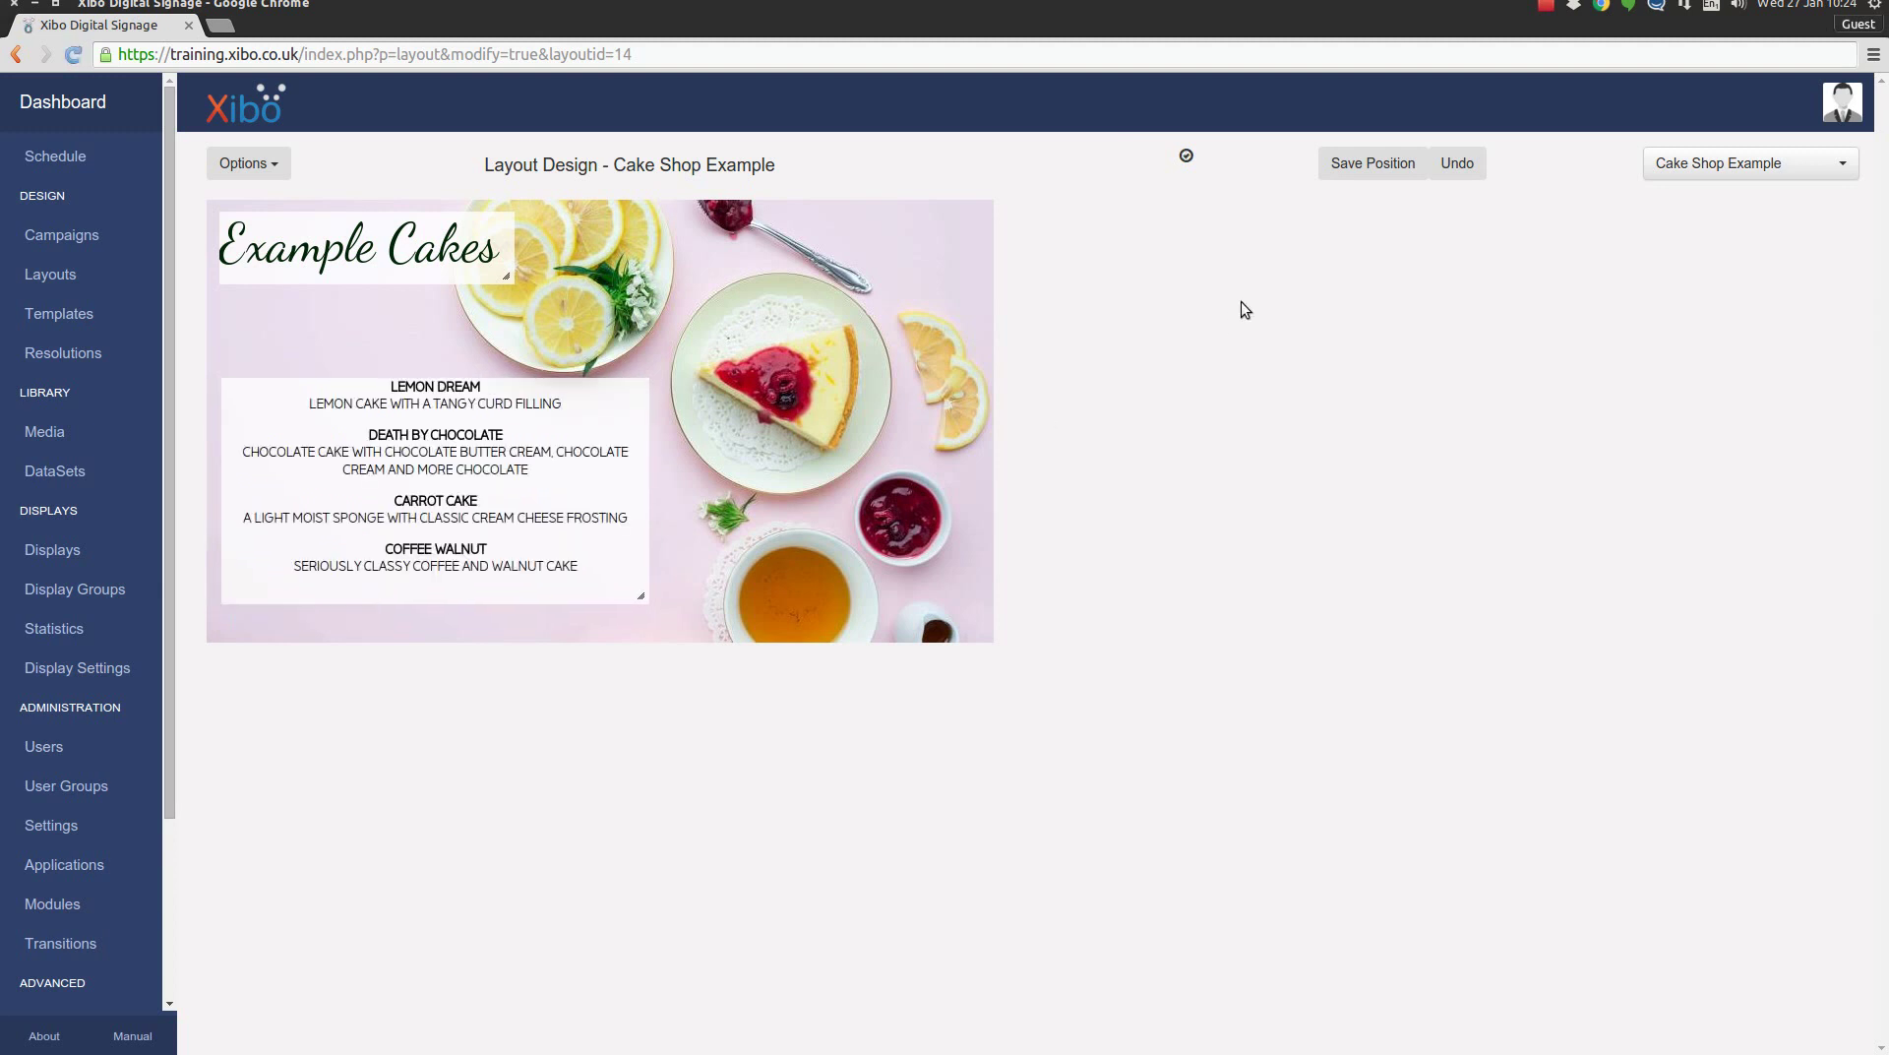
click(1367, 166)
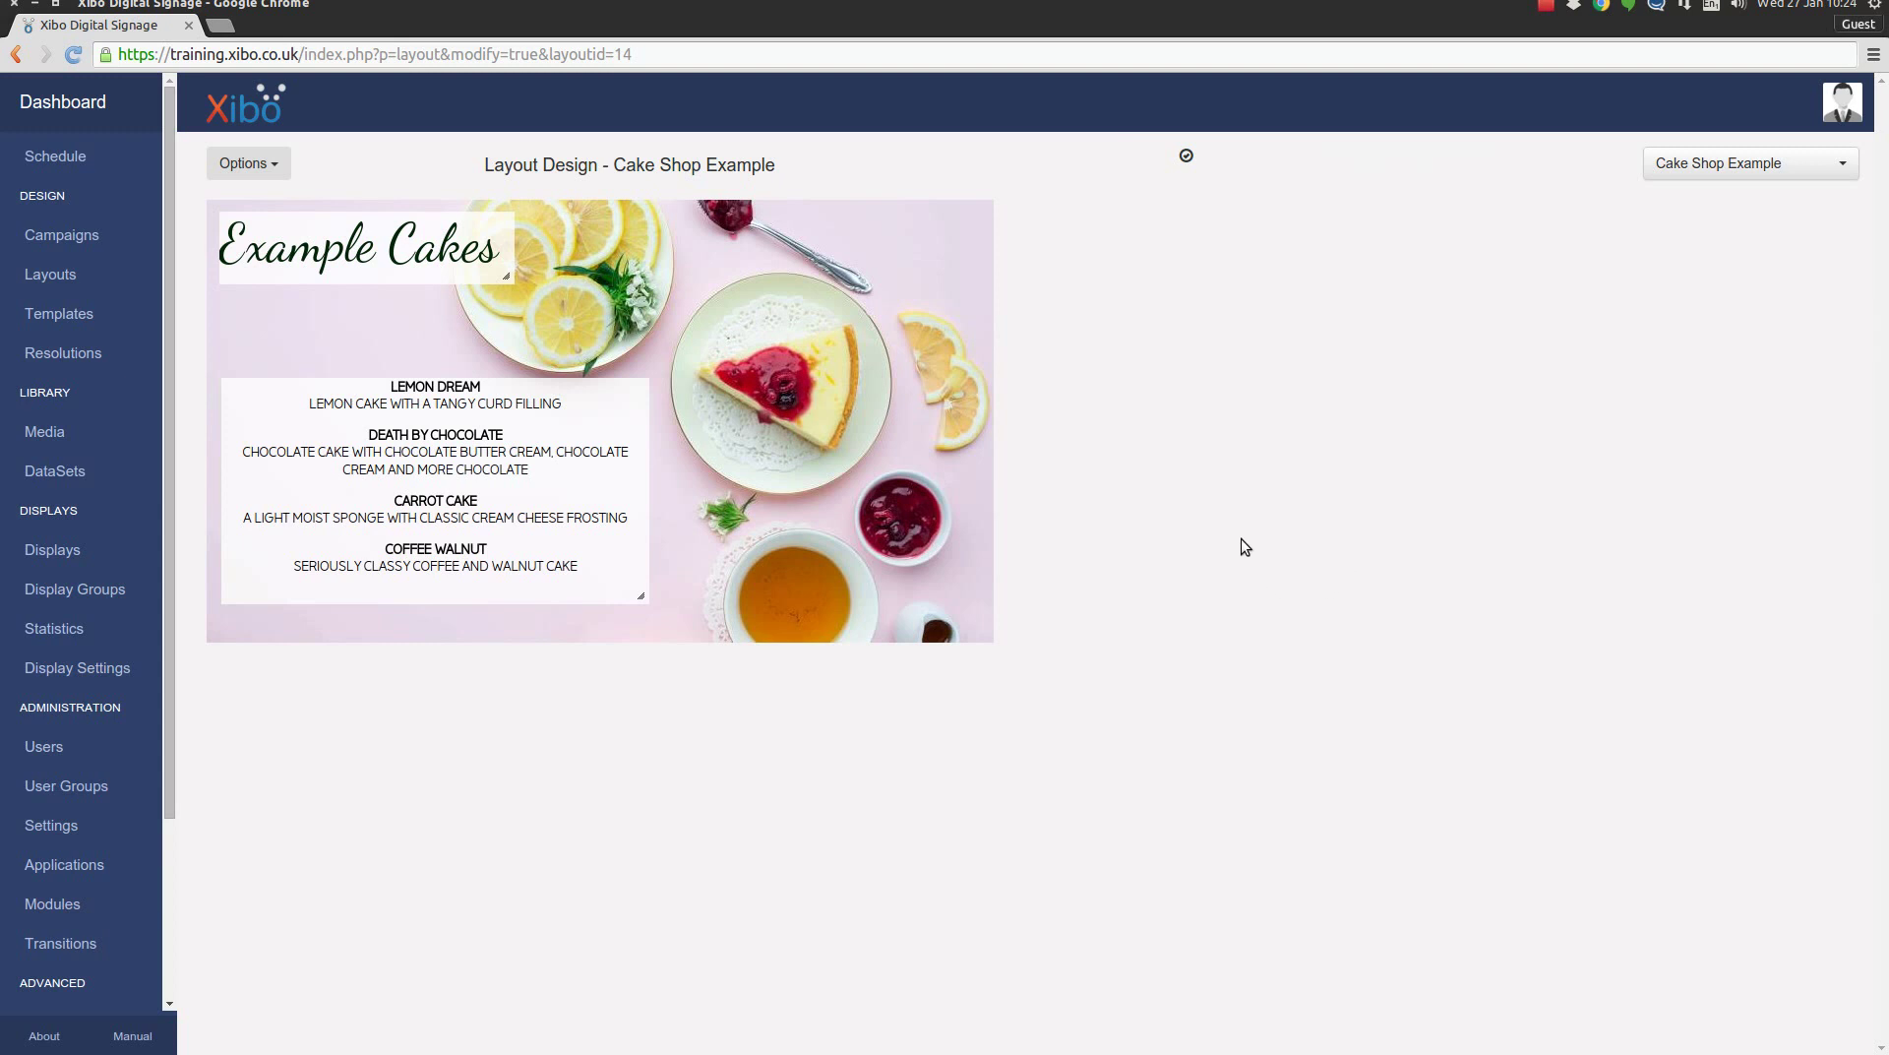
mouse_move(1187, 155)
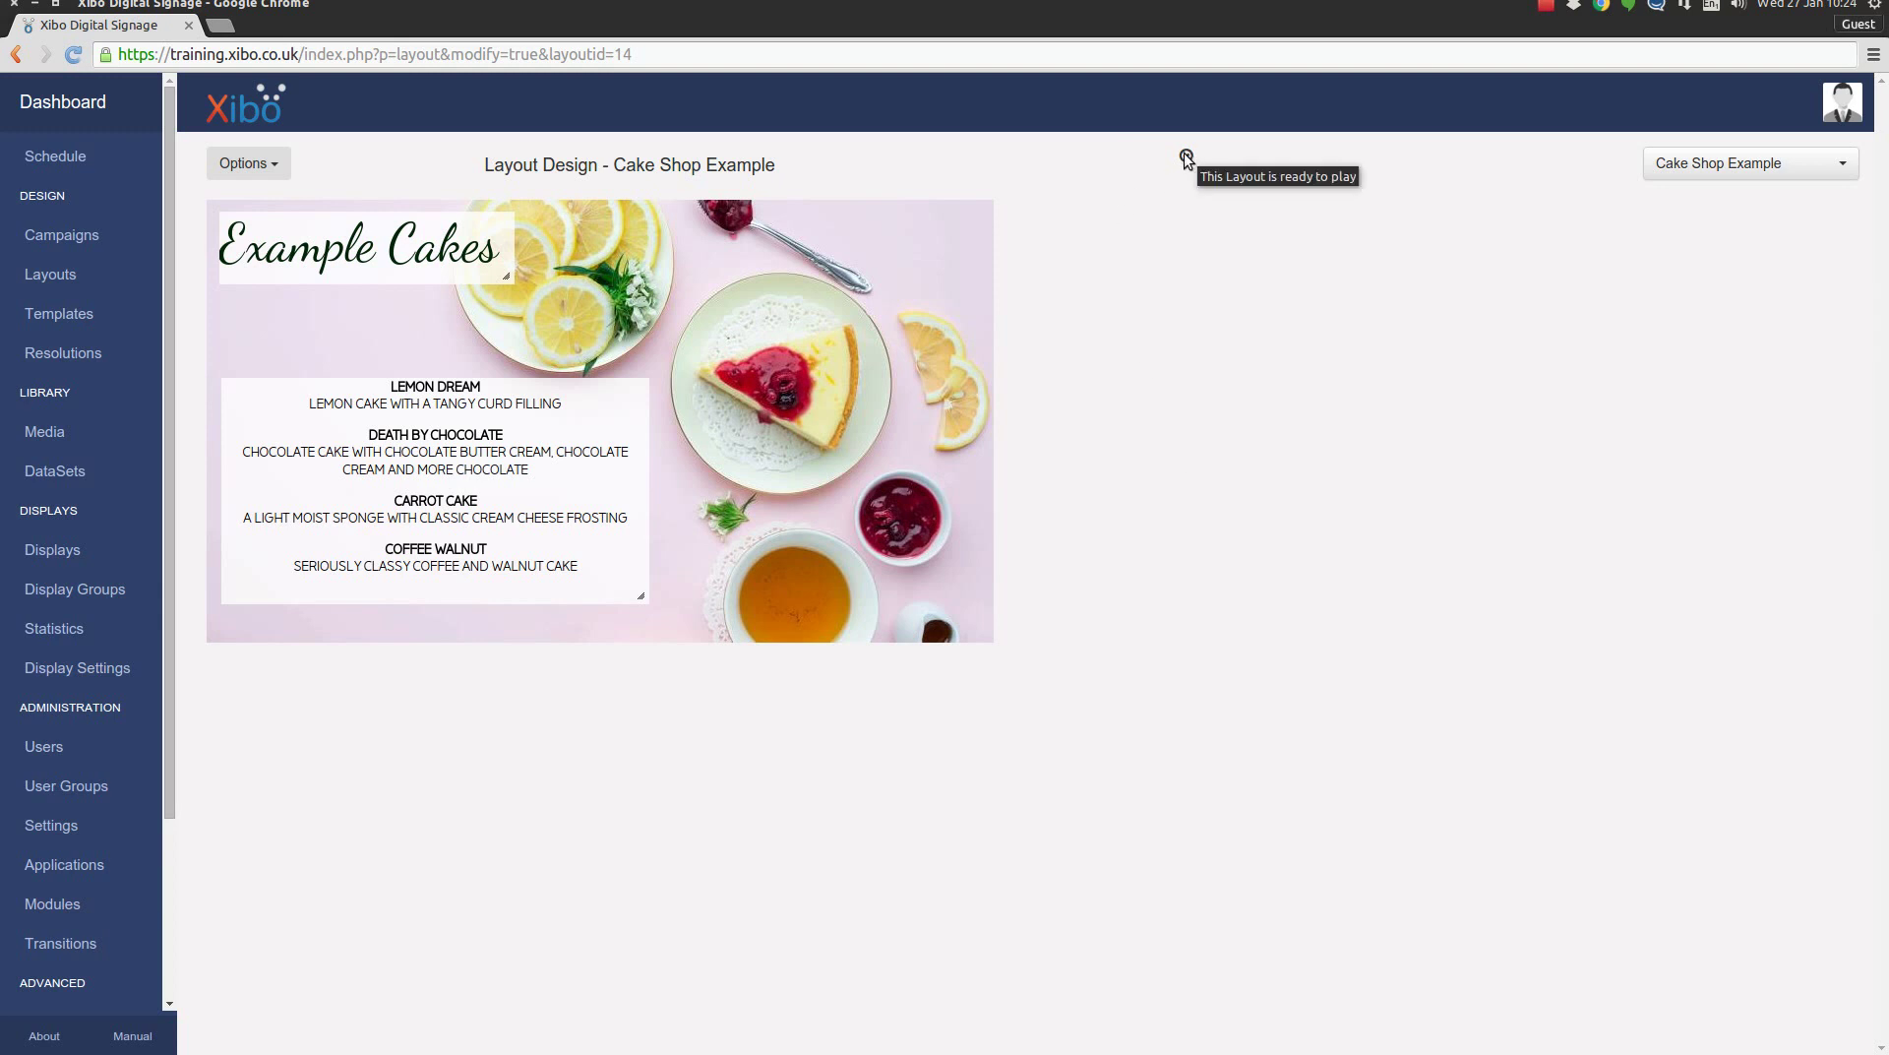
Preview the Cake Shop Example layout in a new tab from the Options menu.
click(274, 173)
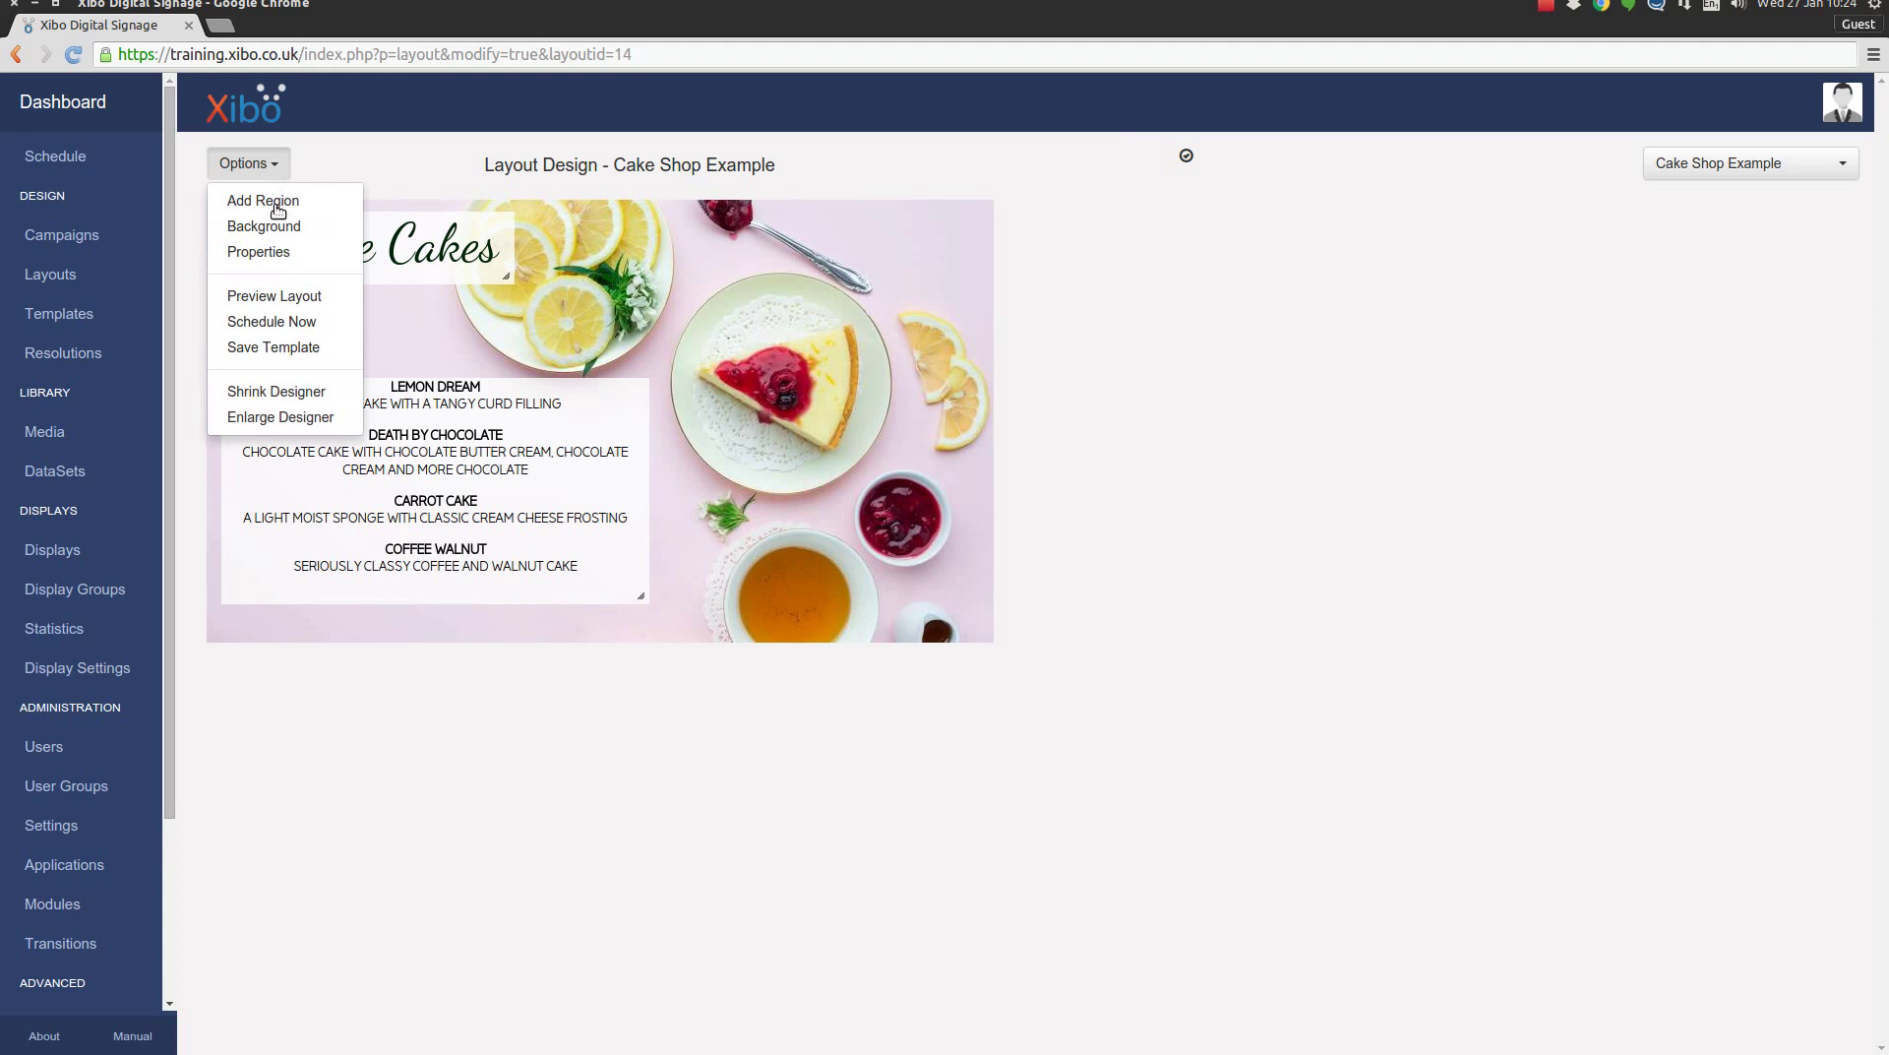
click(278, 298)
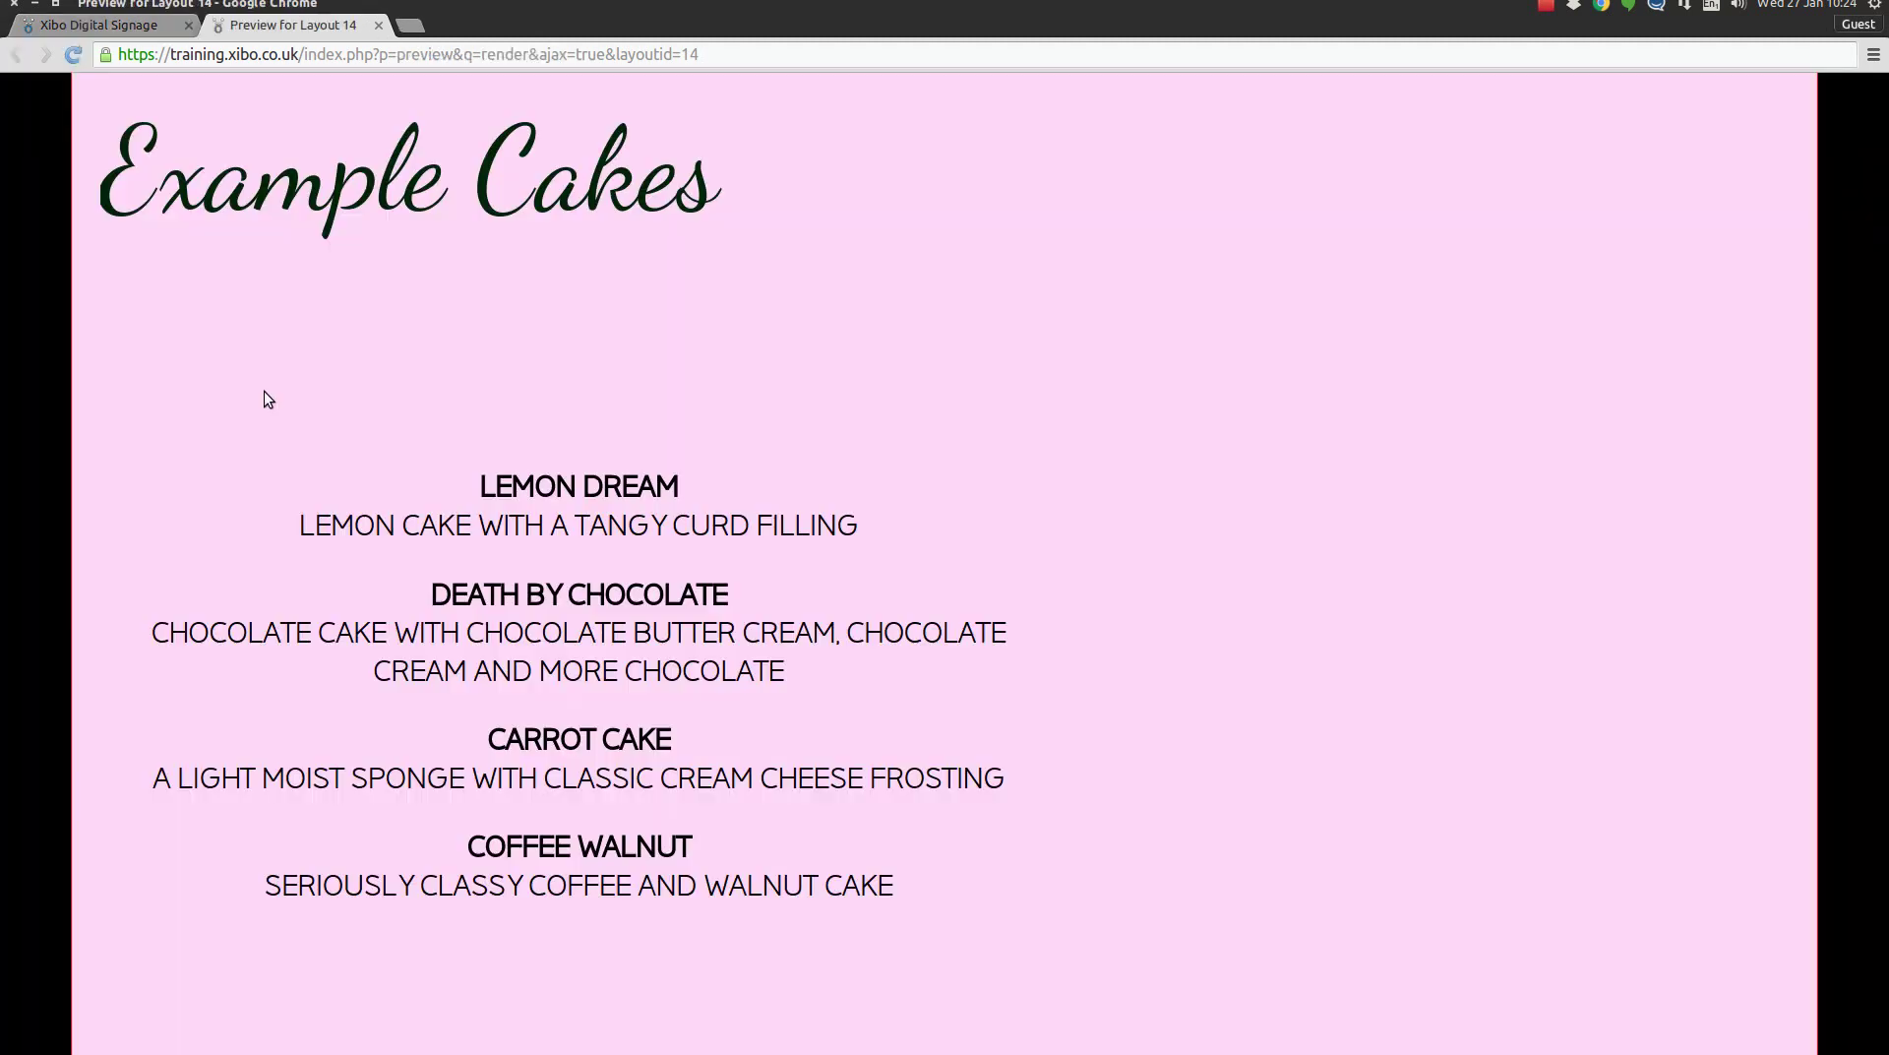